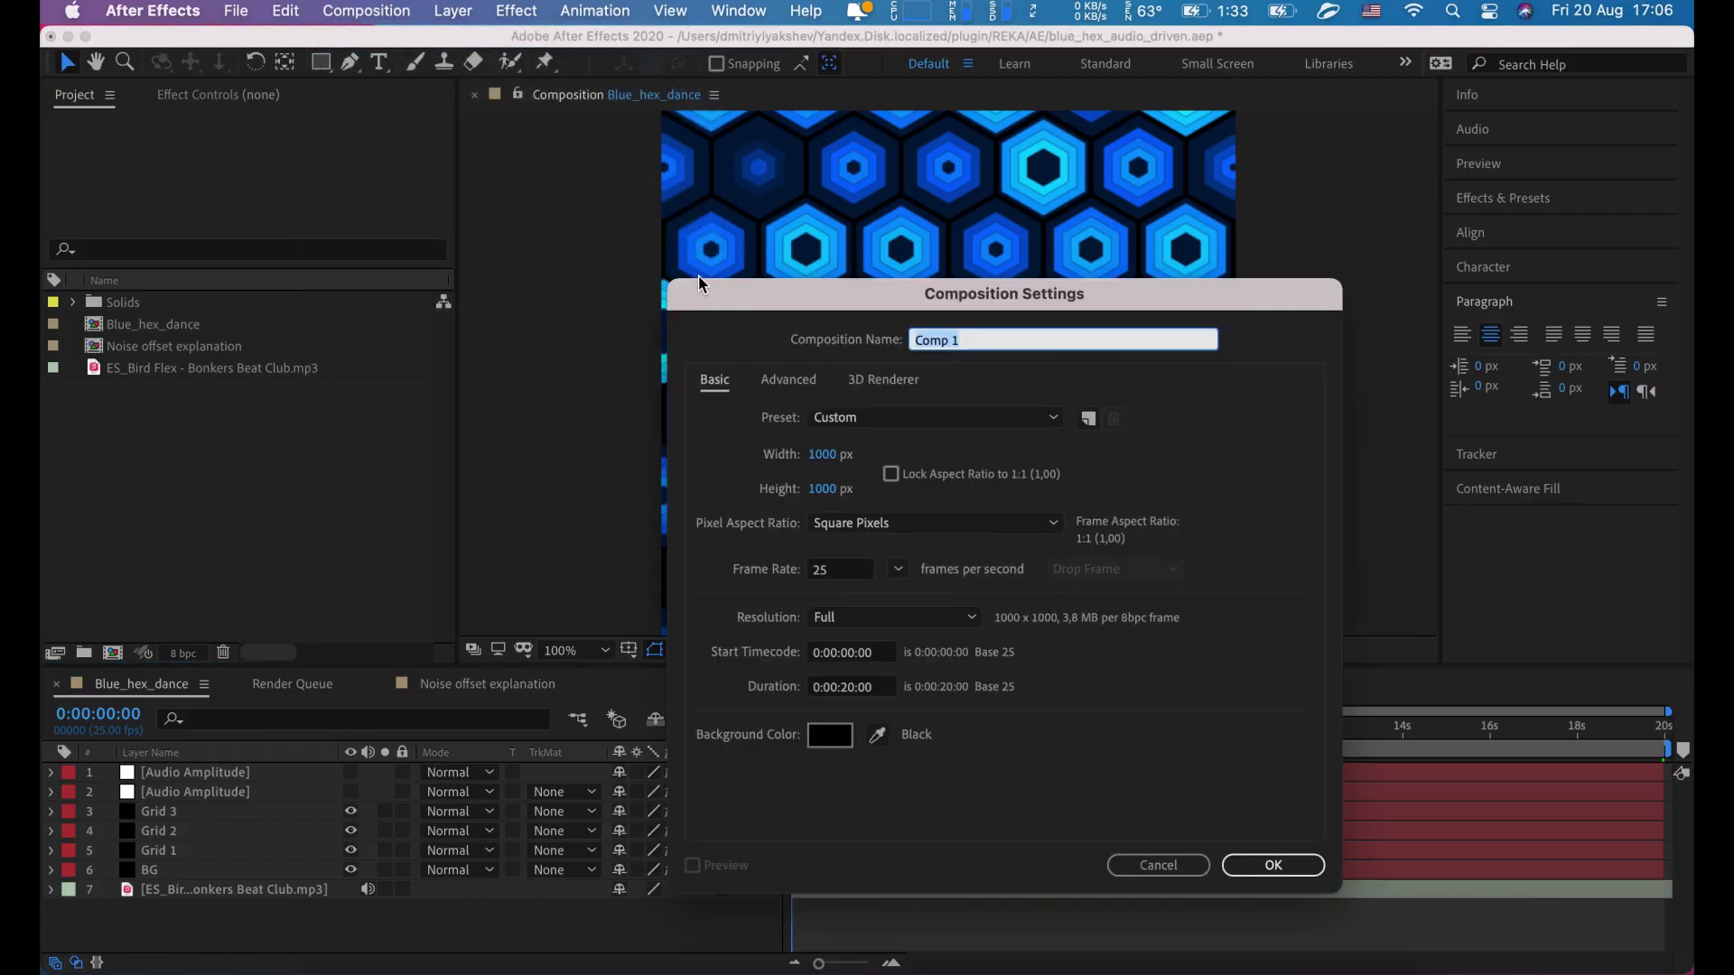
Step: Create Comp 1 and fill it with a full-size 1000×1000 gray solid layer
{"action": "left_click", "coordinate": [1273, 865]}
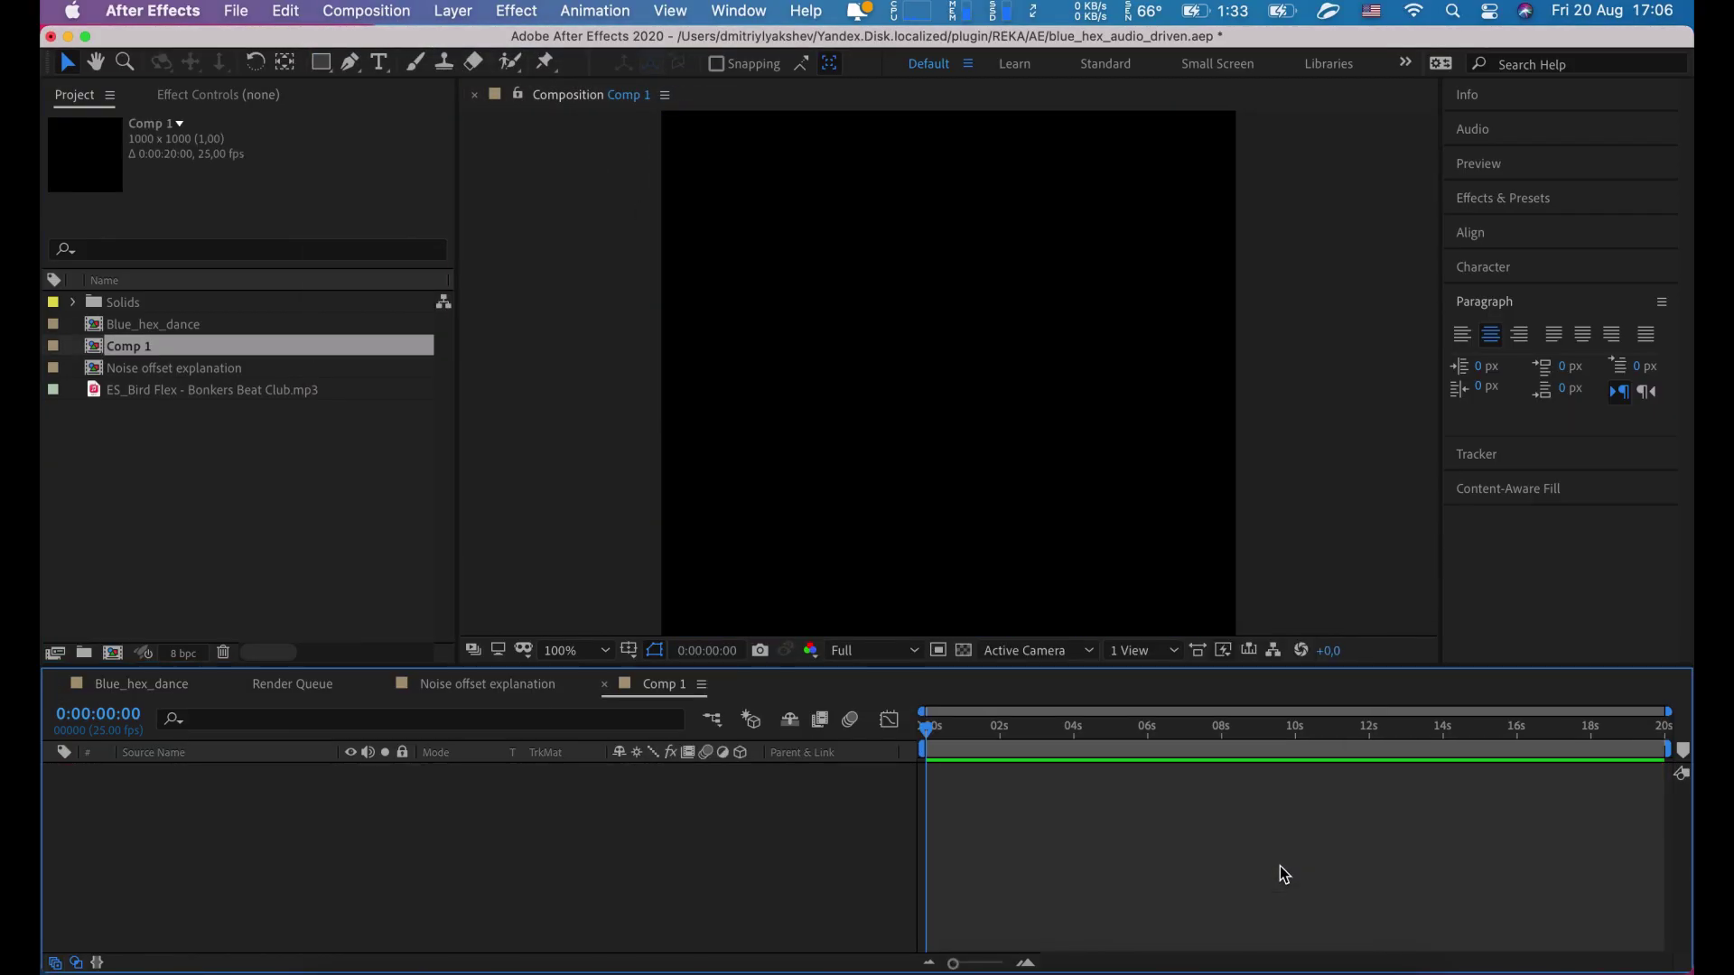
{"action": "right_click", "coordinate": [892, 788]}
{"action": "mouse_move", "coordinate": [953, 698]}
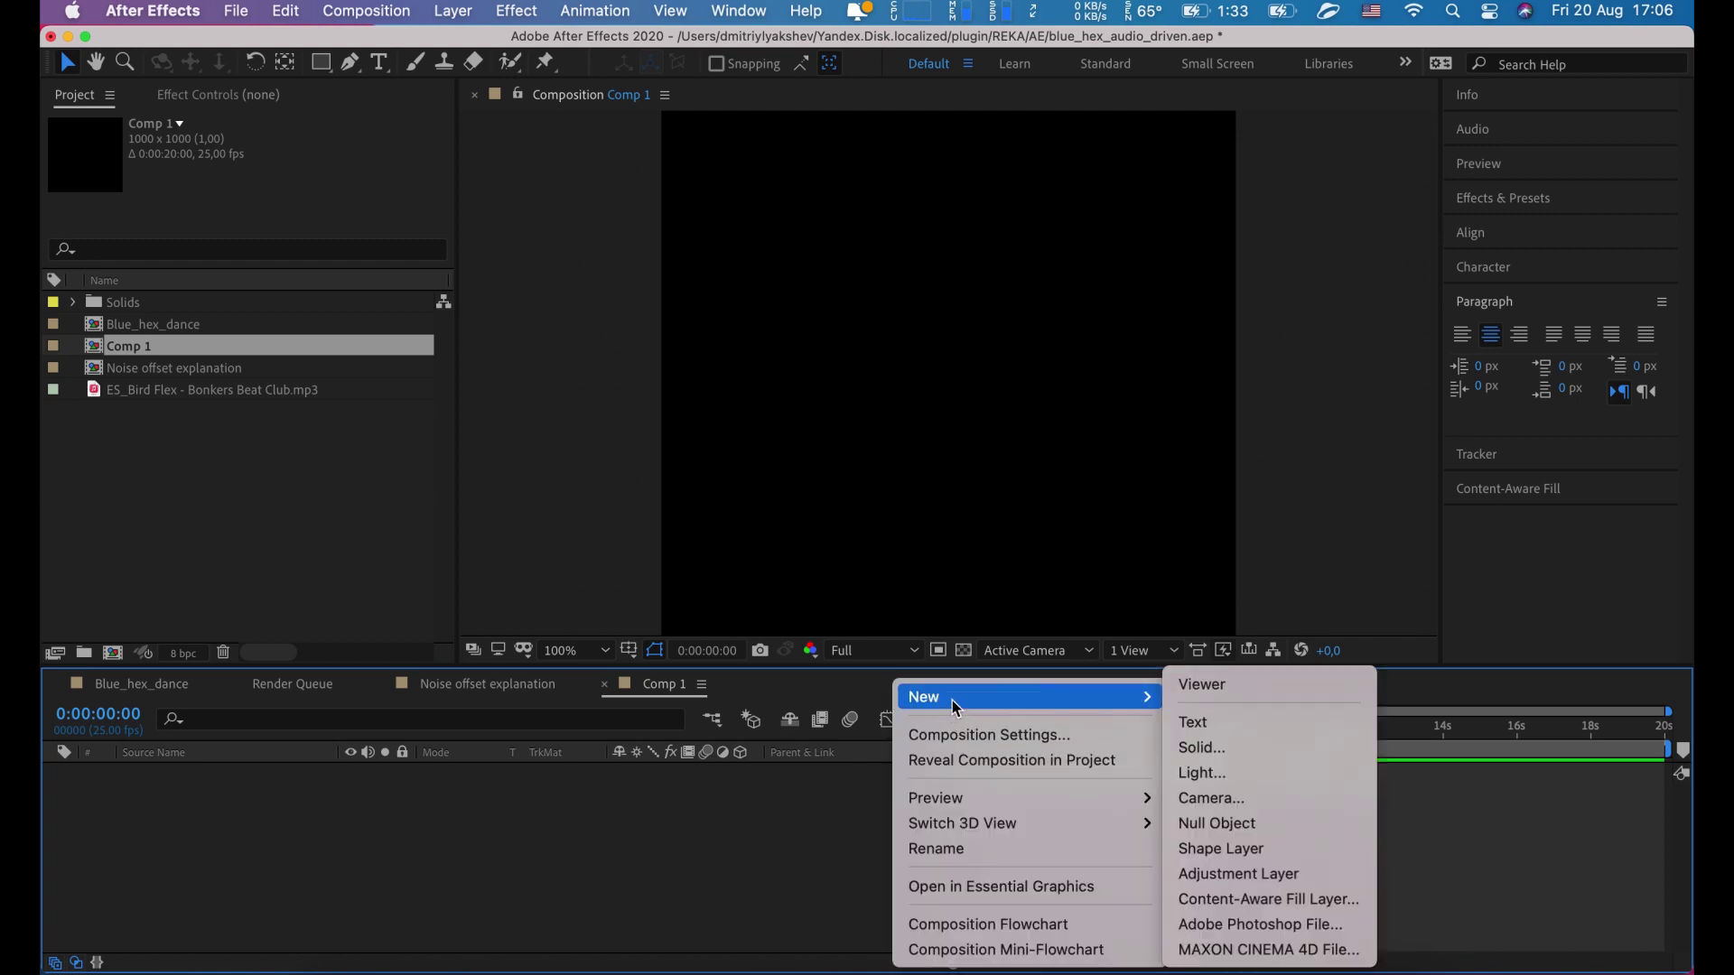
{"action": "left_click", "coordinate": [1202, 748]}
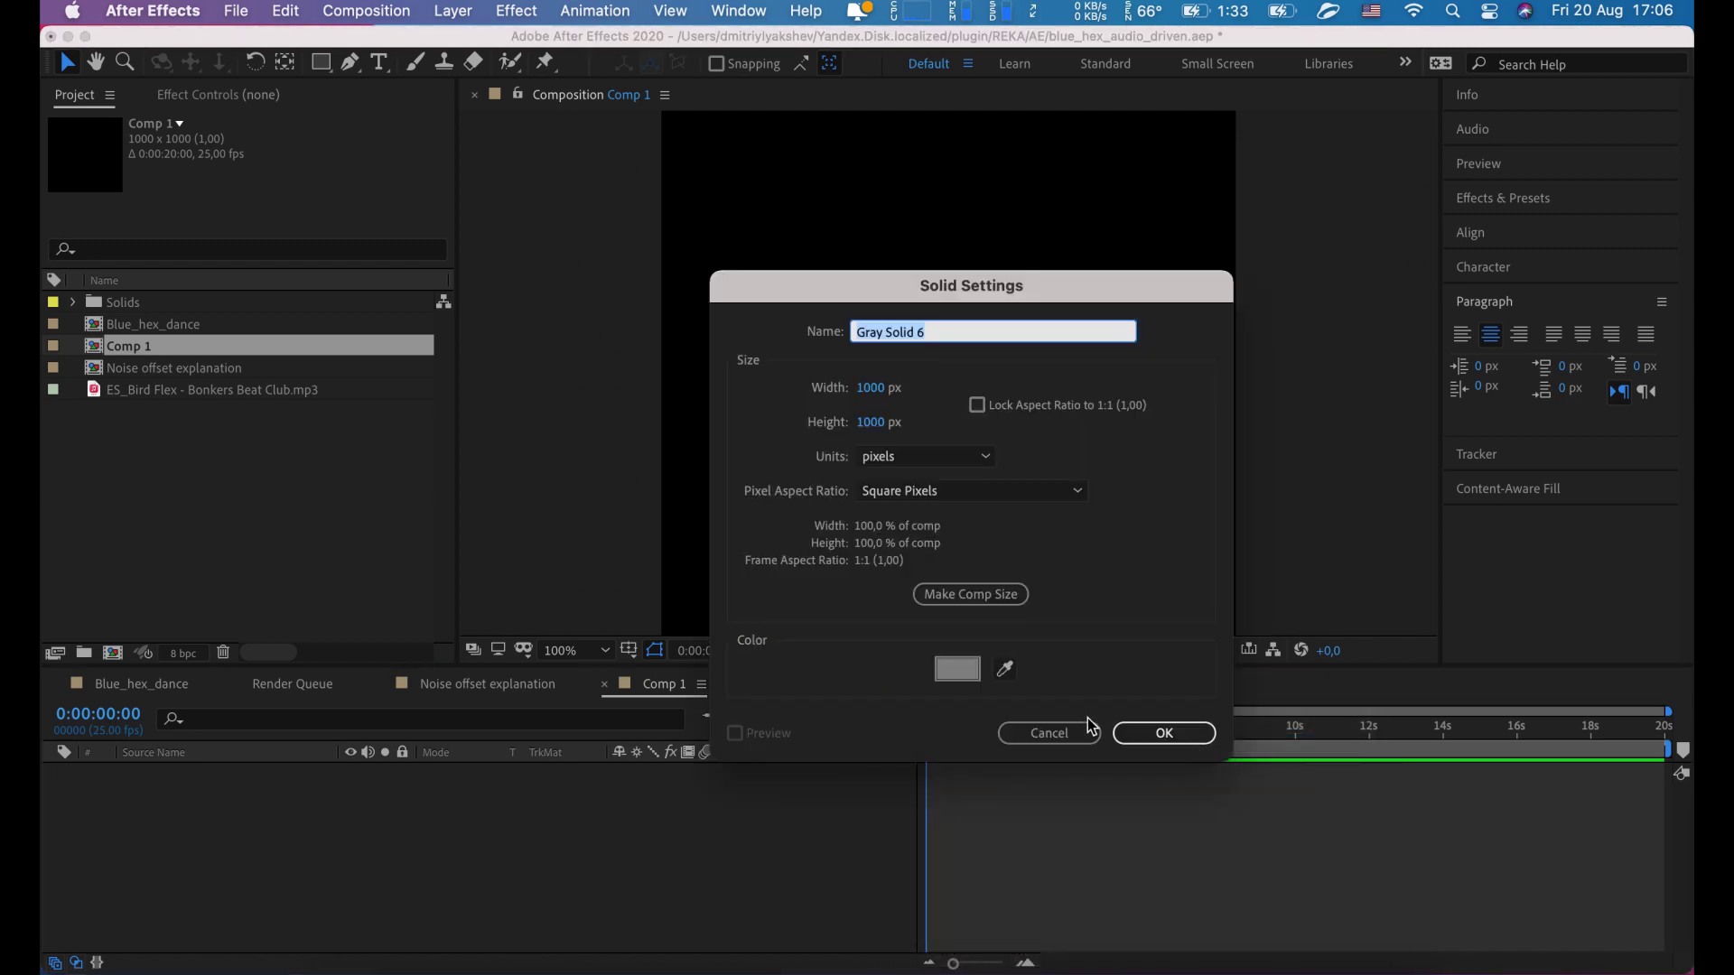
{"action": "left_click", "coordinate": [1137, 736]}
{"action": "left_click", "coordinate": [908, 829]}
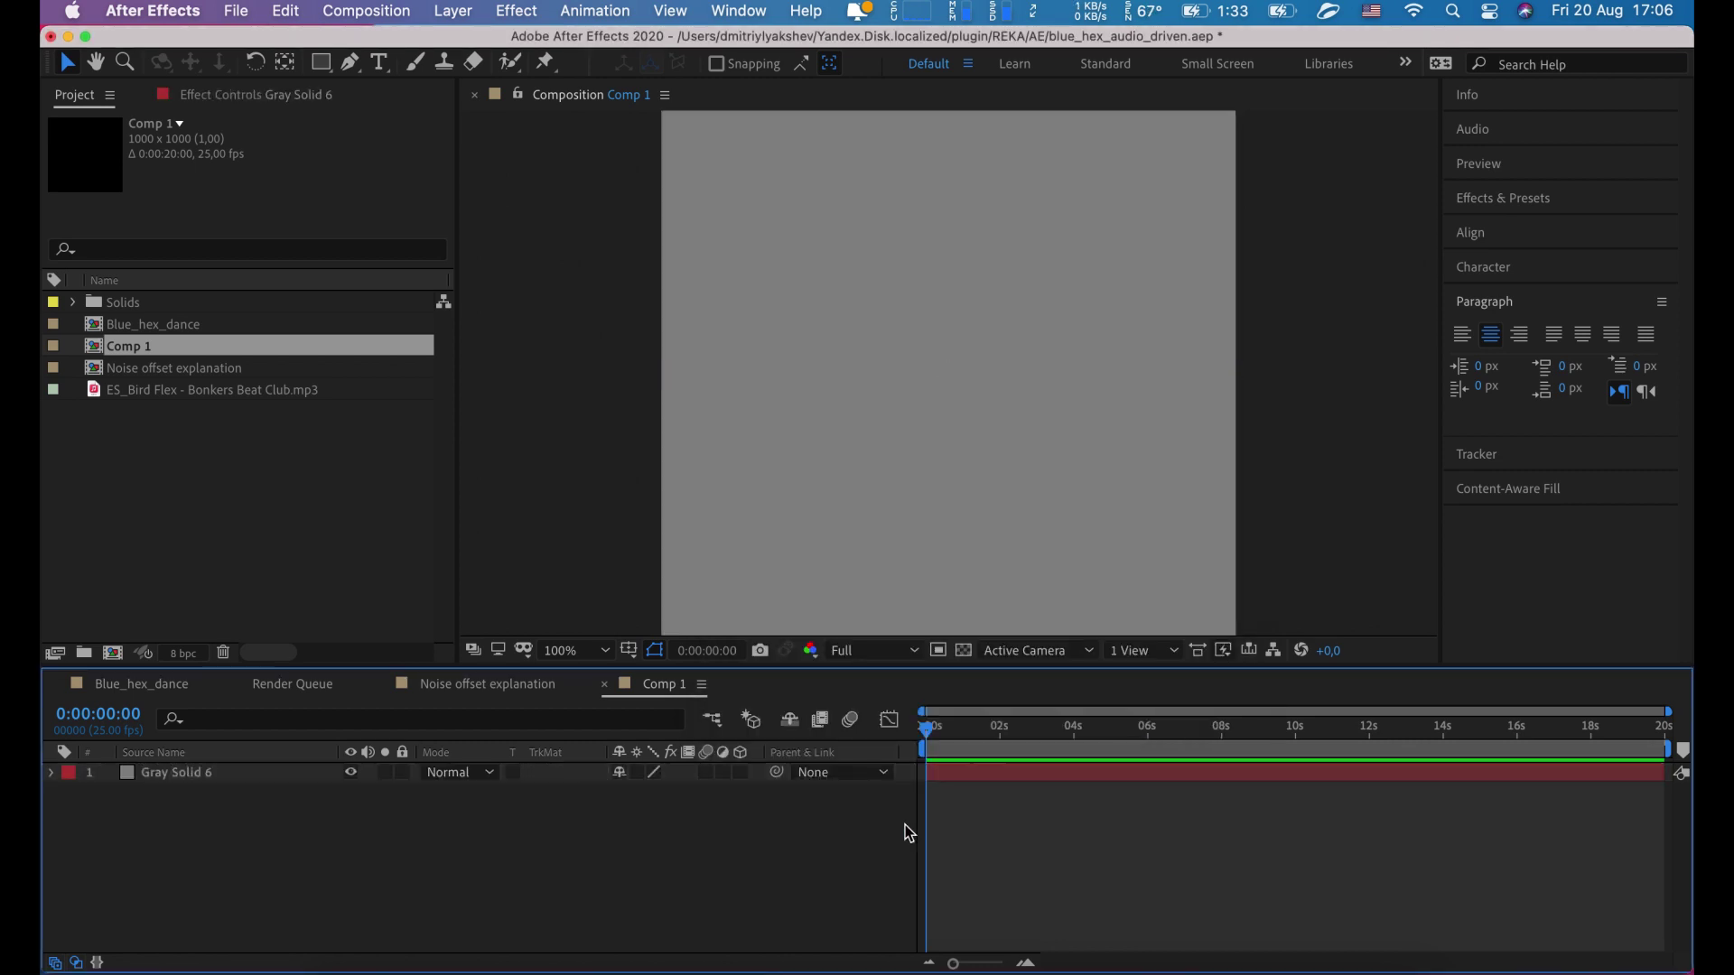
{"action": "left_click", "coordinate": [261, 394]}
Step: Add the Bonkers Beat Club mp3 to Comp 1 and convert its audio to keyframes
{"action": "left_click_drag", "start_coordinate": [191, 402], "coordinate": [238, 775]}
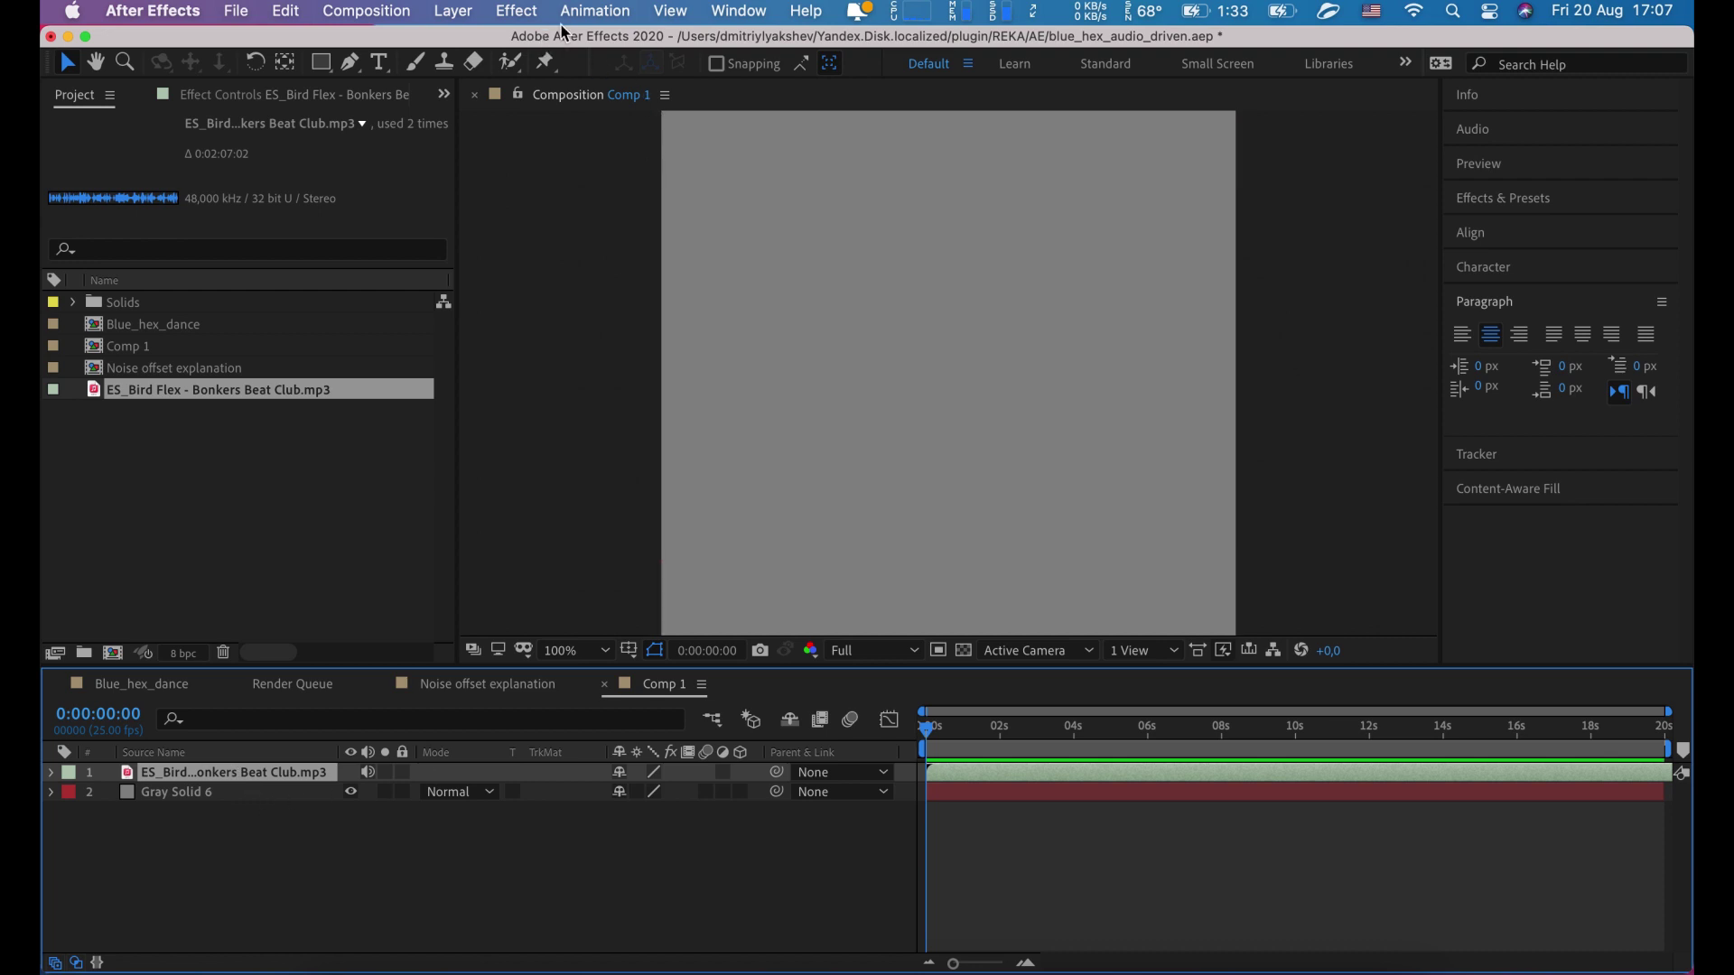
{"action": "left_click", "coordinate": [593, 14]}
{"action": "mouse_move", "coordinate": [646, 264]}
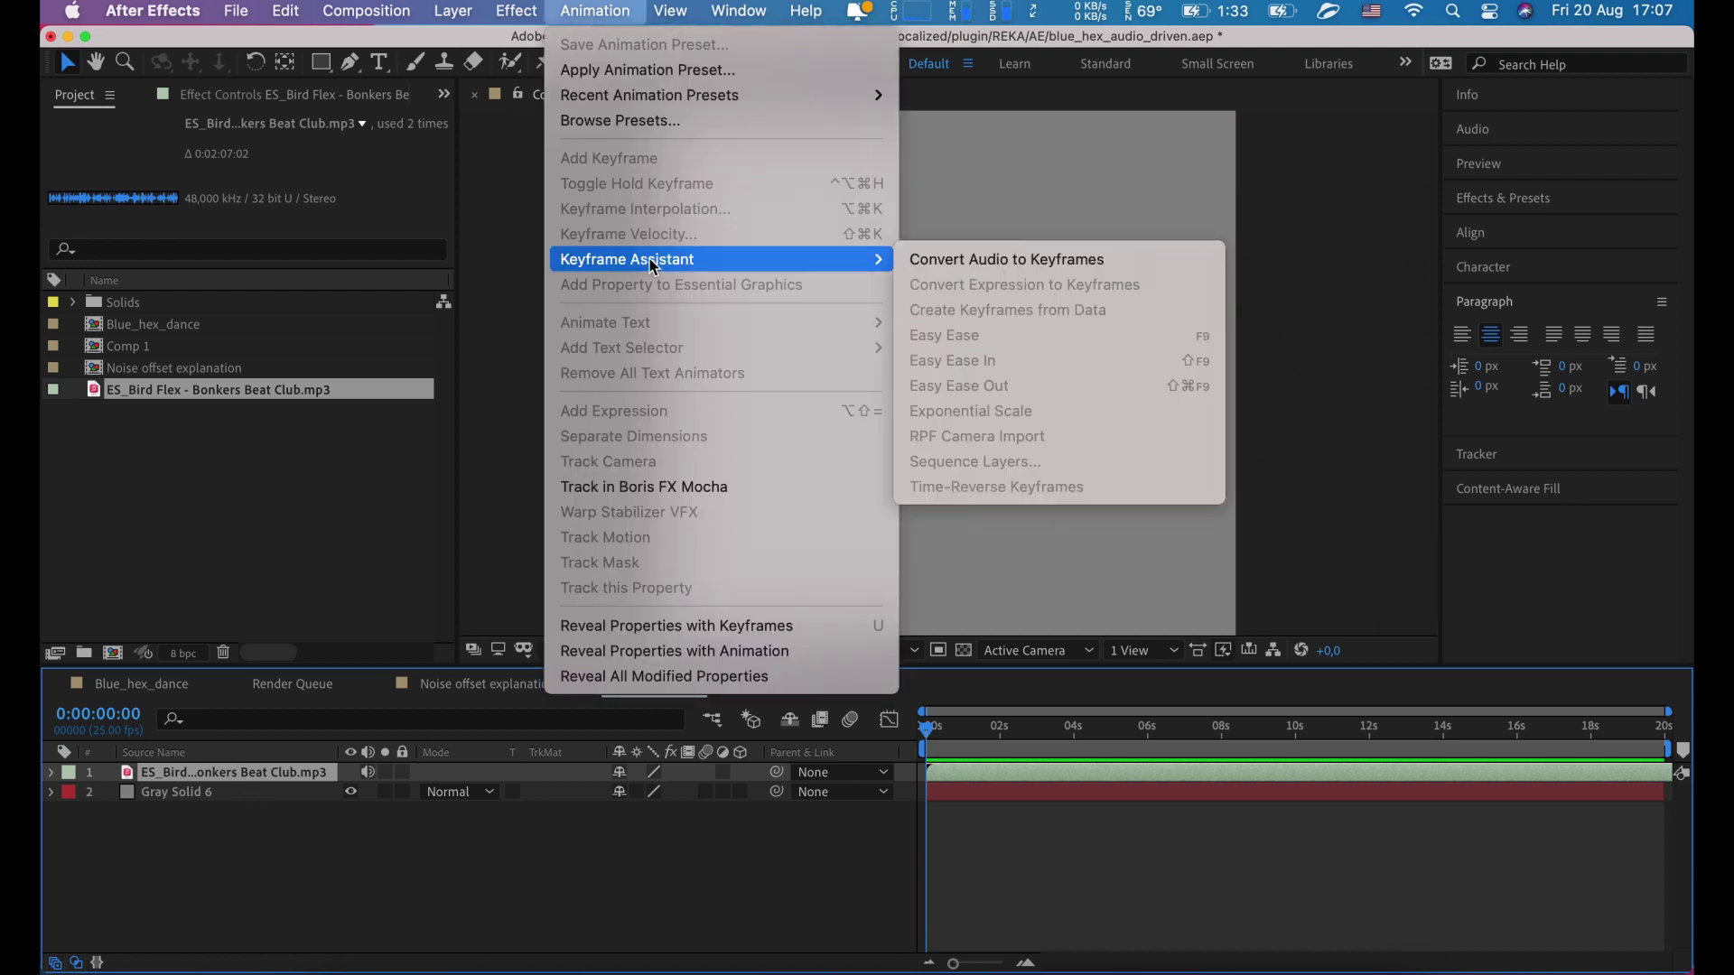
{"action": "left_click", "coordinate": [1003, 264]}
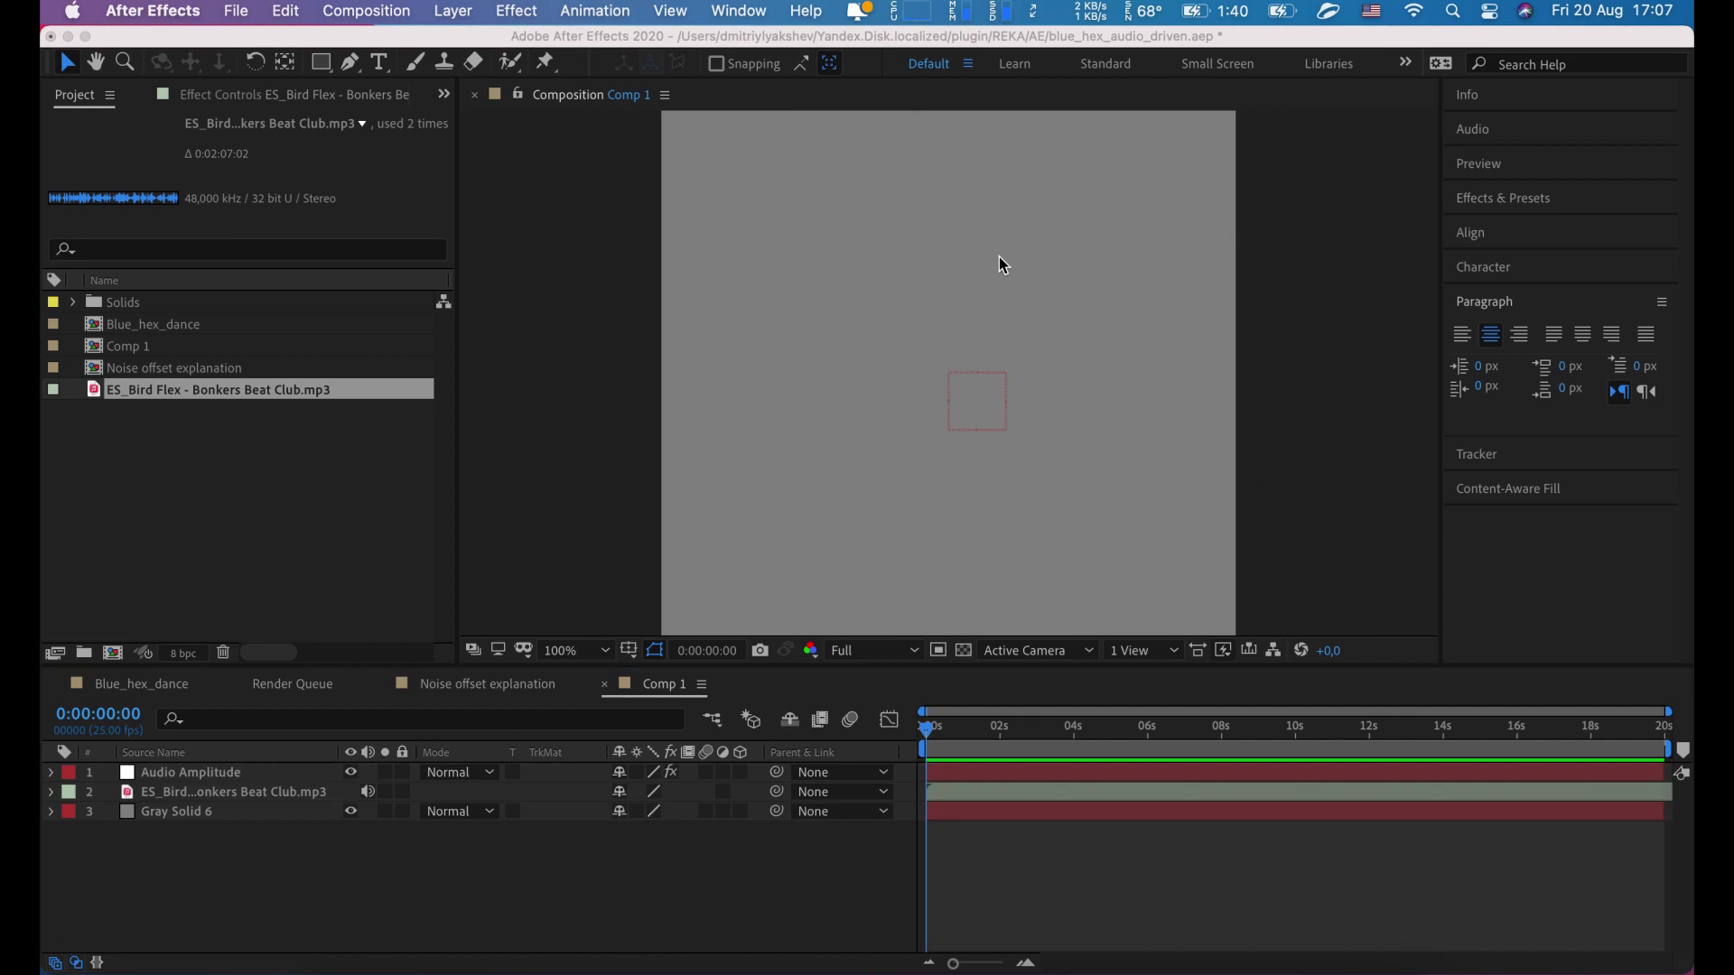
Step: Expand the Audio Amplitude layer to reveal the Both Channels slider keyframes
{"action": "left_click", "coordinate": [172, 774]}
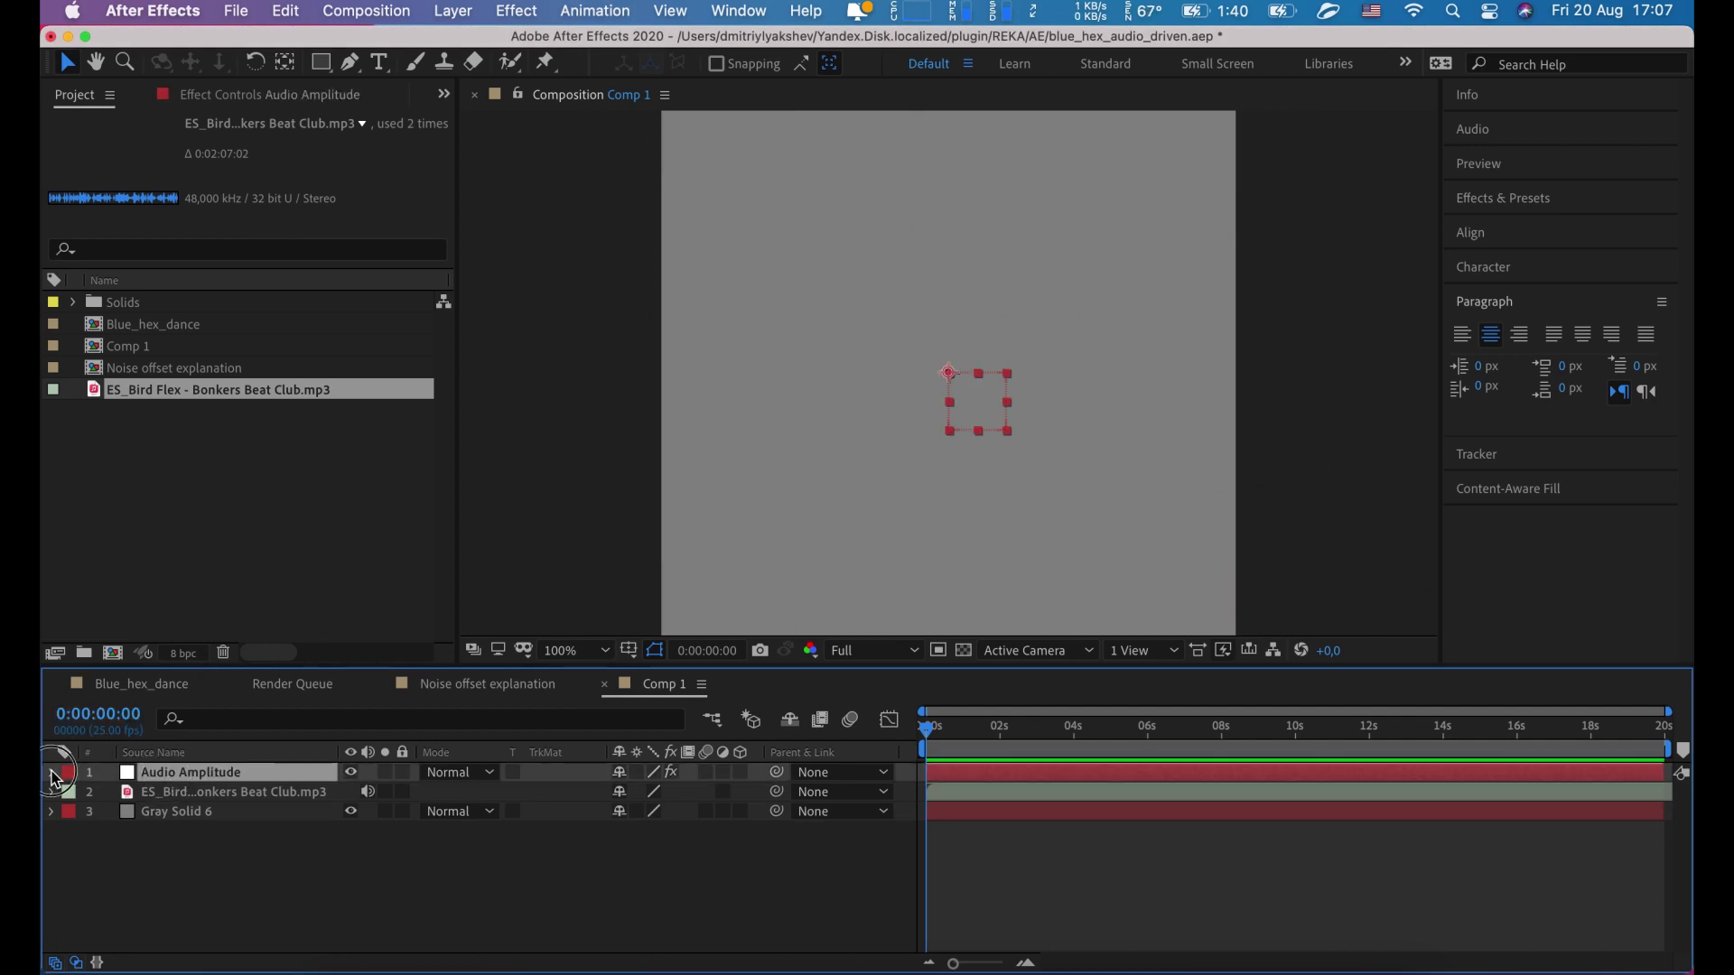
{"action": "left_click", "coordinate": [51, 773]}
{"action": "left_click", "coordinate": [71, 793]}
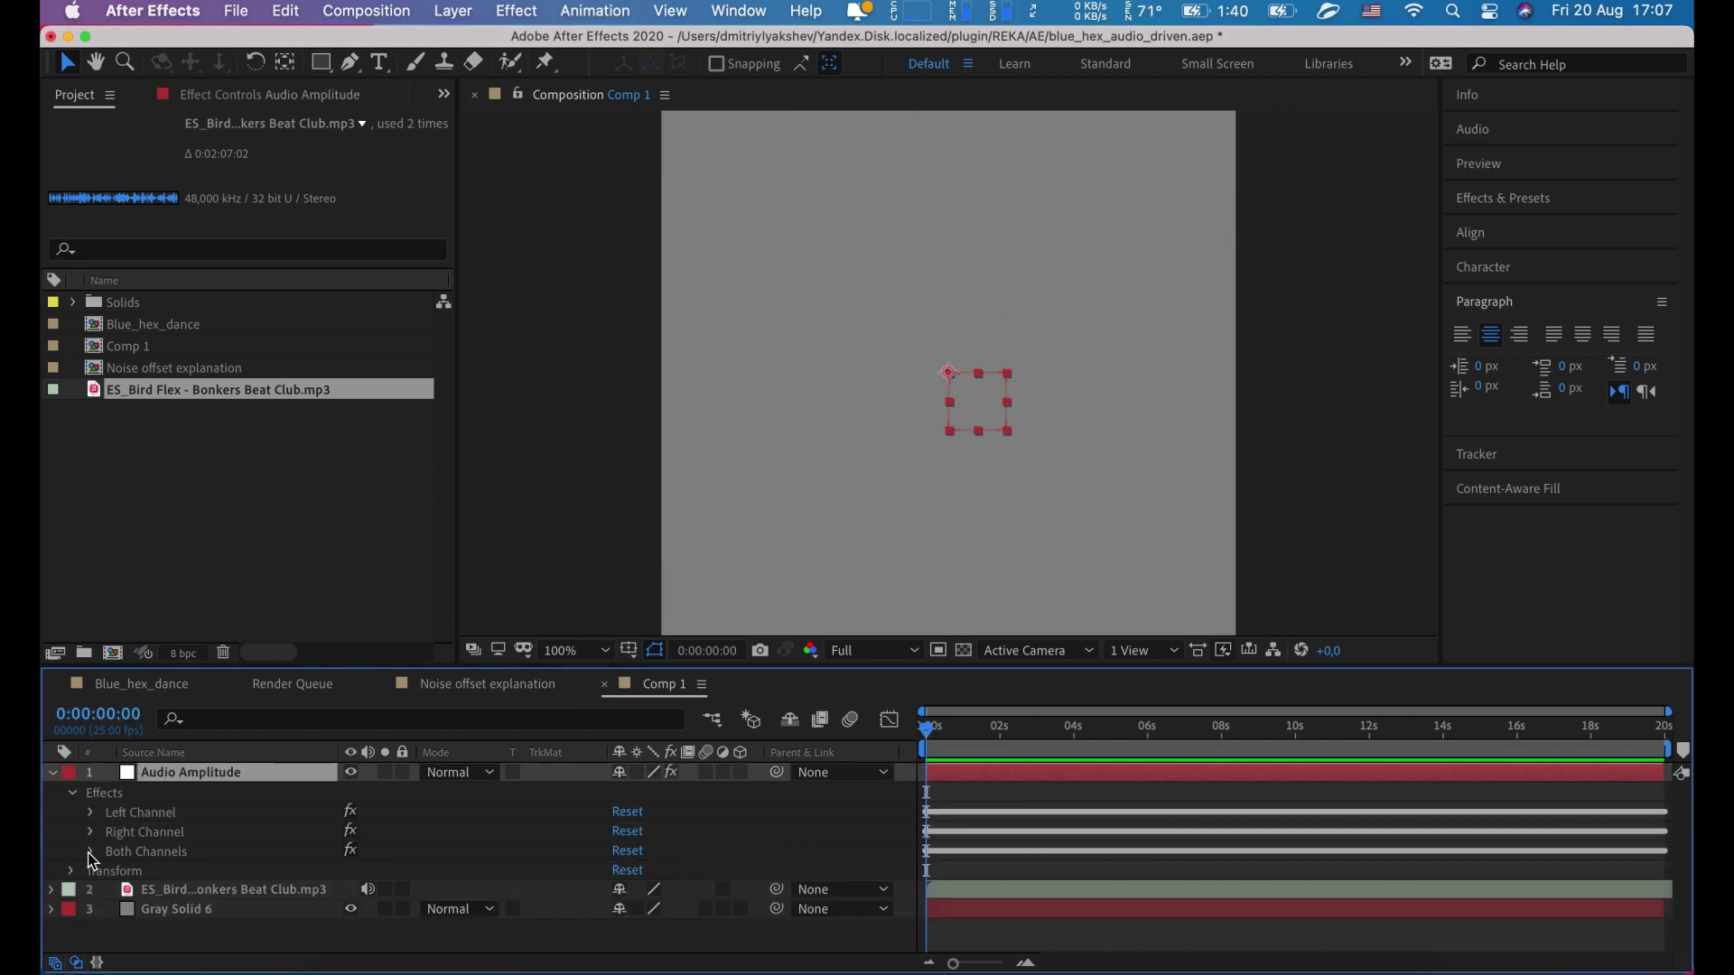
{"action": "left_click", "coordinate": [91, 852]}
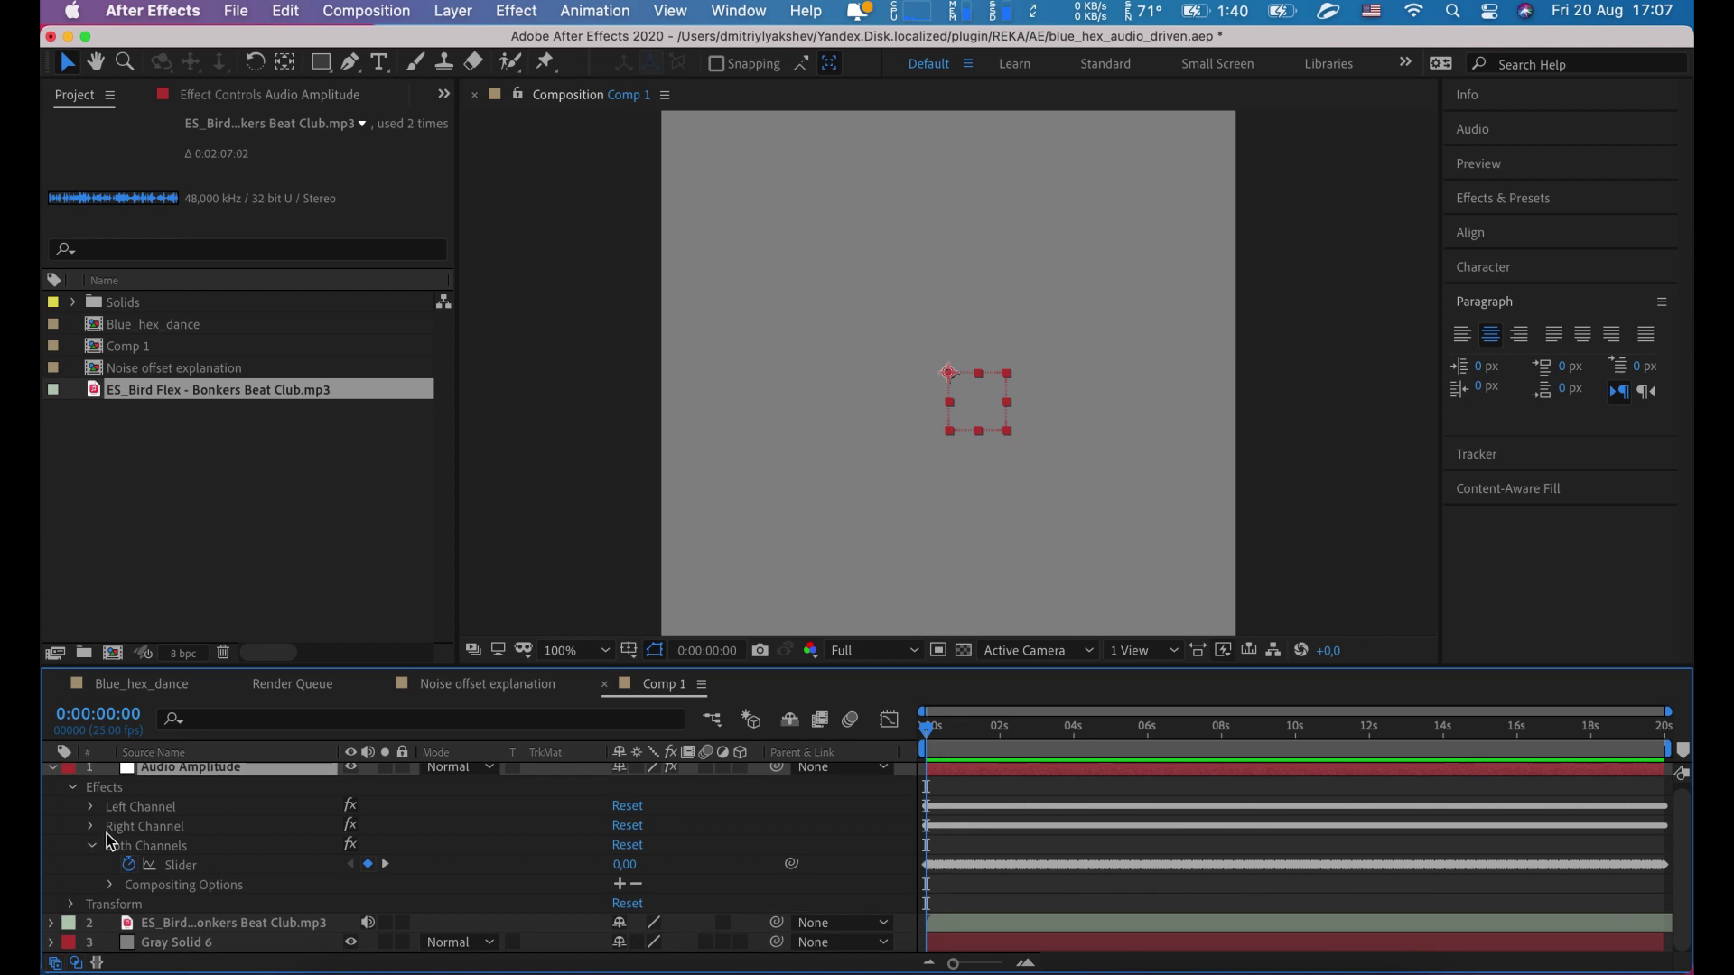
Step: Rename the gray solid to Grid1 and move it above the mp3 audio layer
{"action": "left_click", "coordinate": [212, 944]}
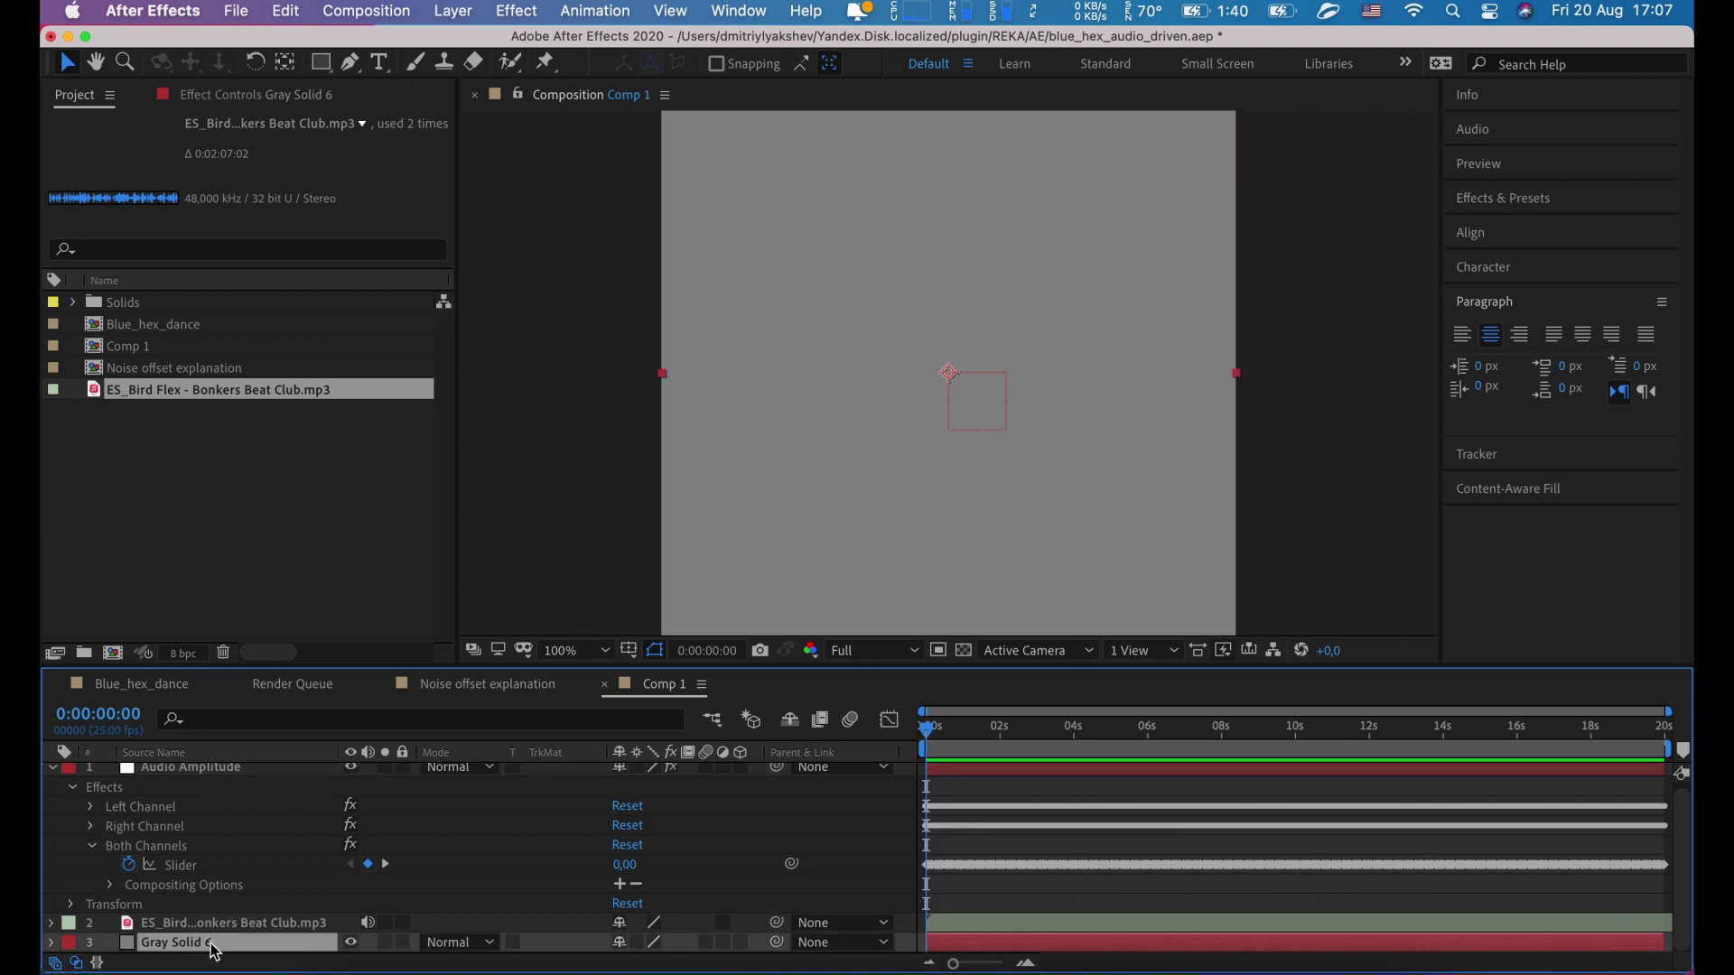
{"action": "key", "text": "Return"}
{"action": "type", "text": "gr"}
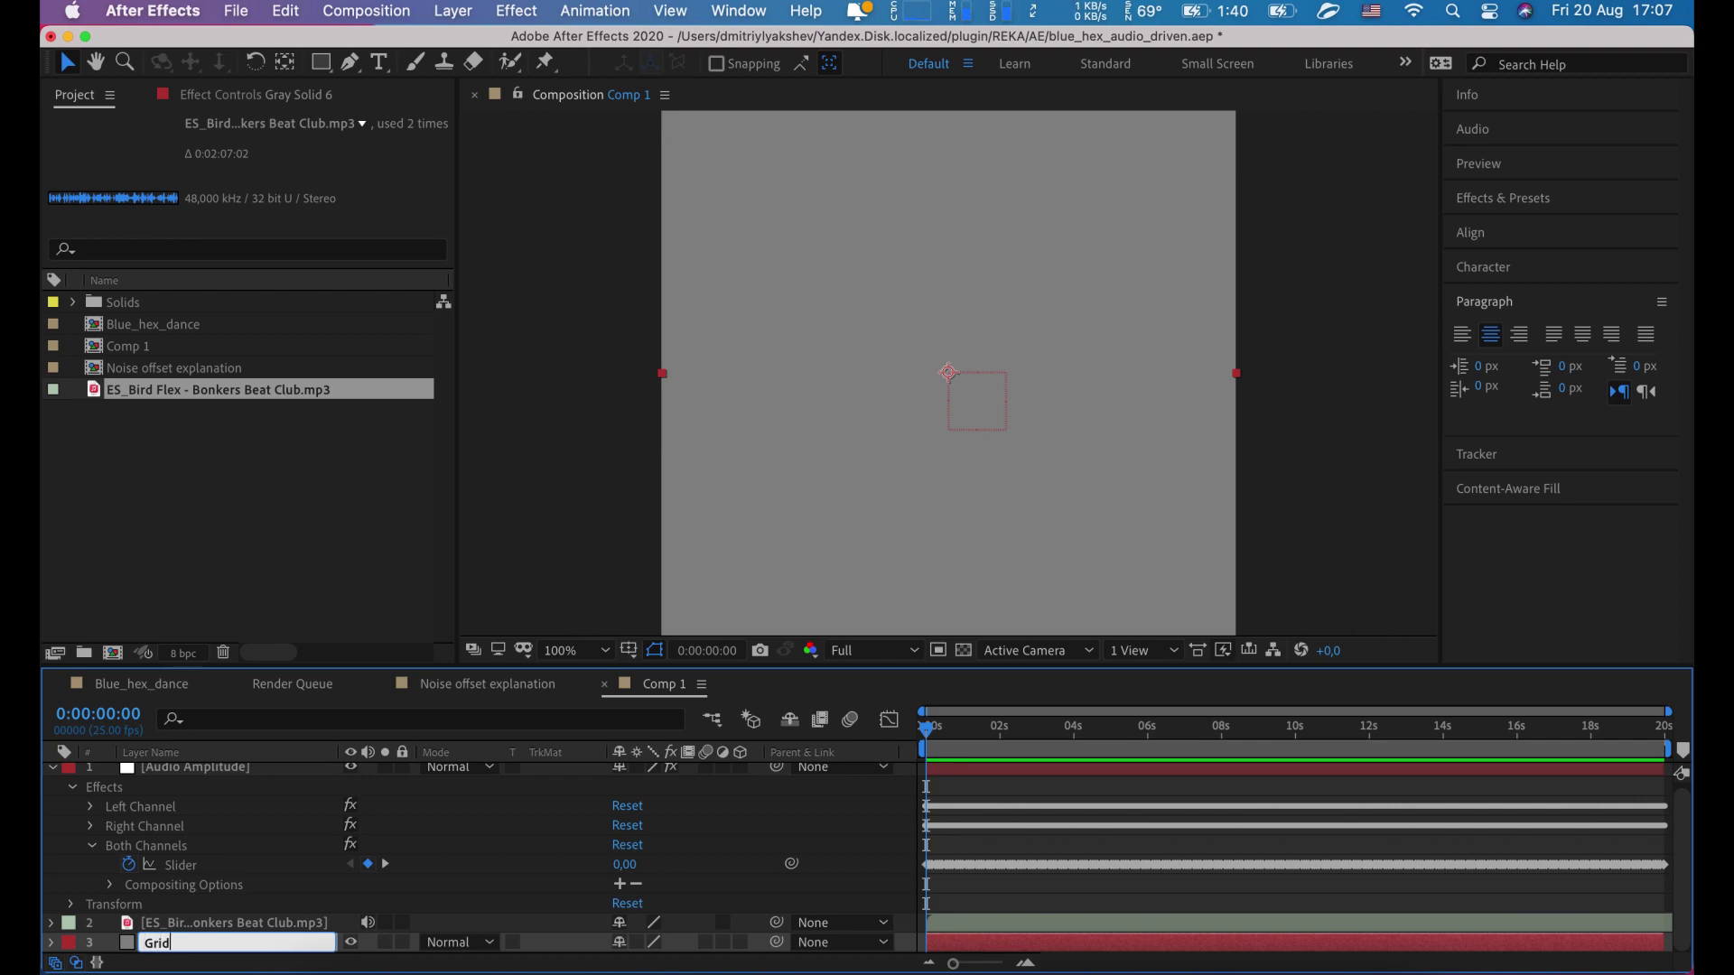
{"action": "left_click", "coordinate": [894, 890]}
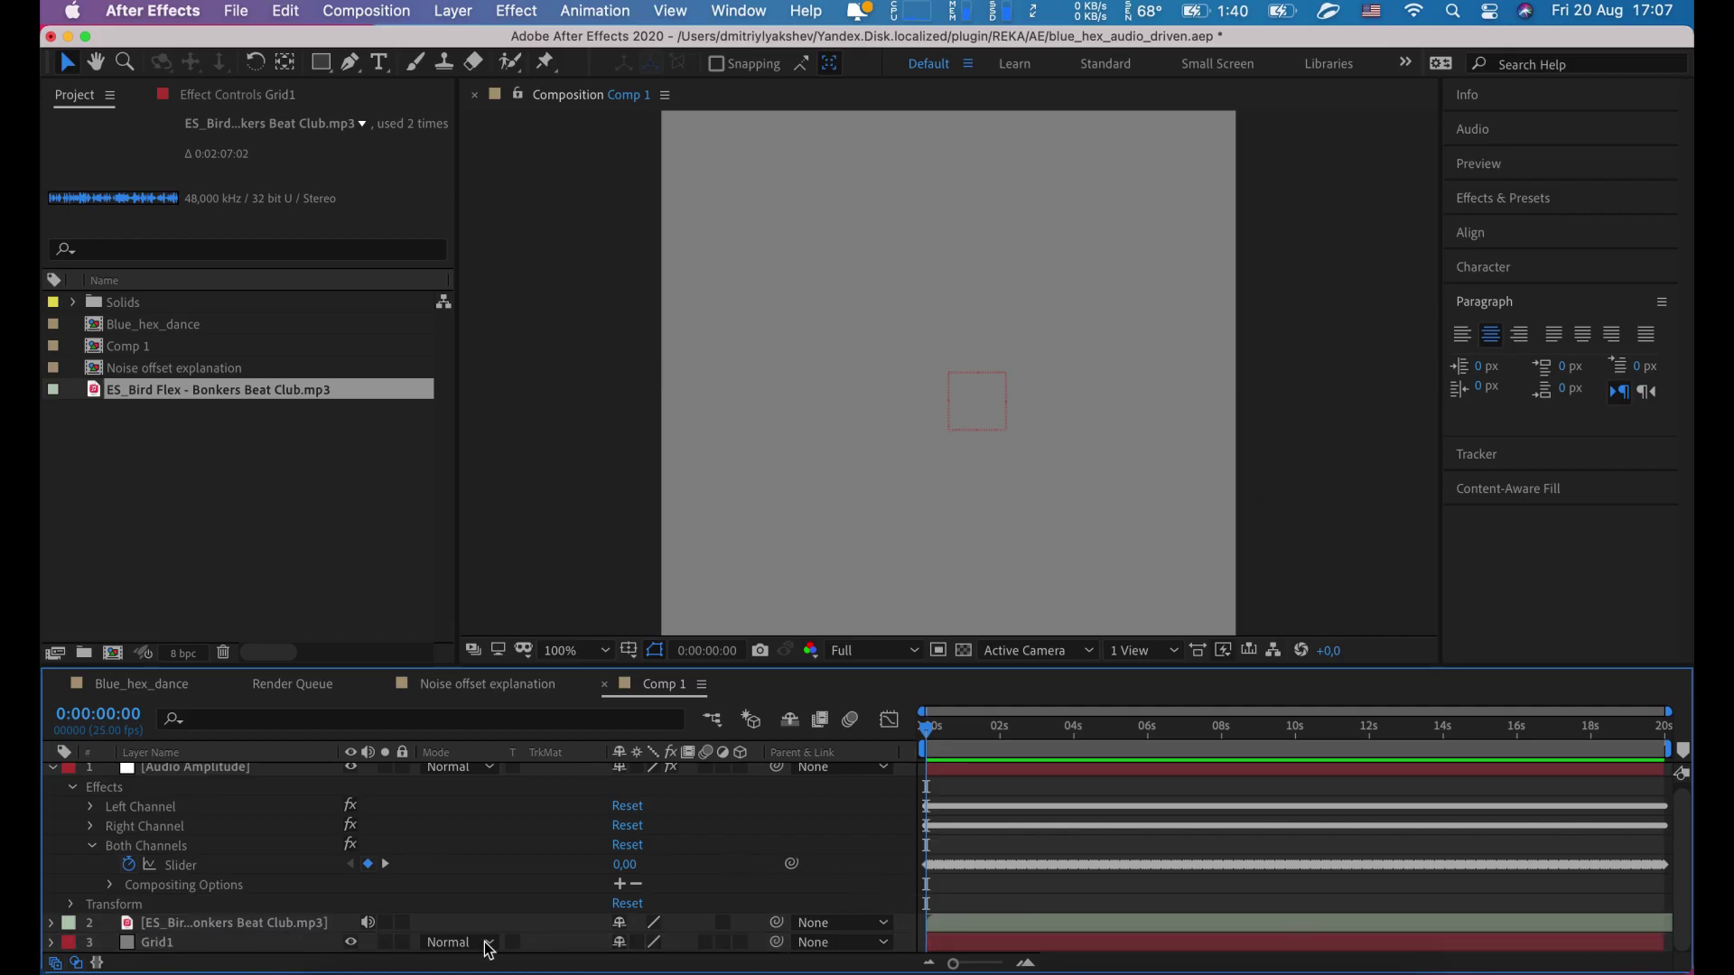
{"action": "left_click", "coordinate": [170, 950]}
{"action": "left_click_drag", "start_coordinate": [170, 950], "coordinate": [168, 923]}
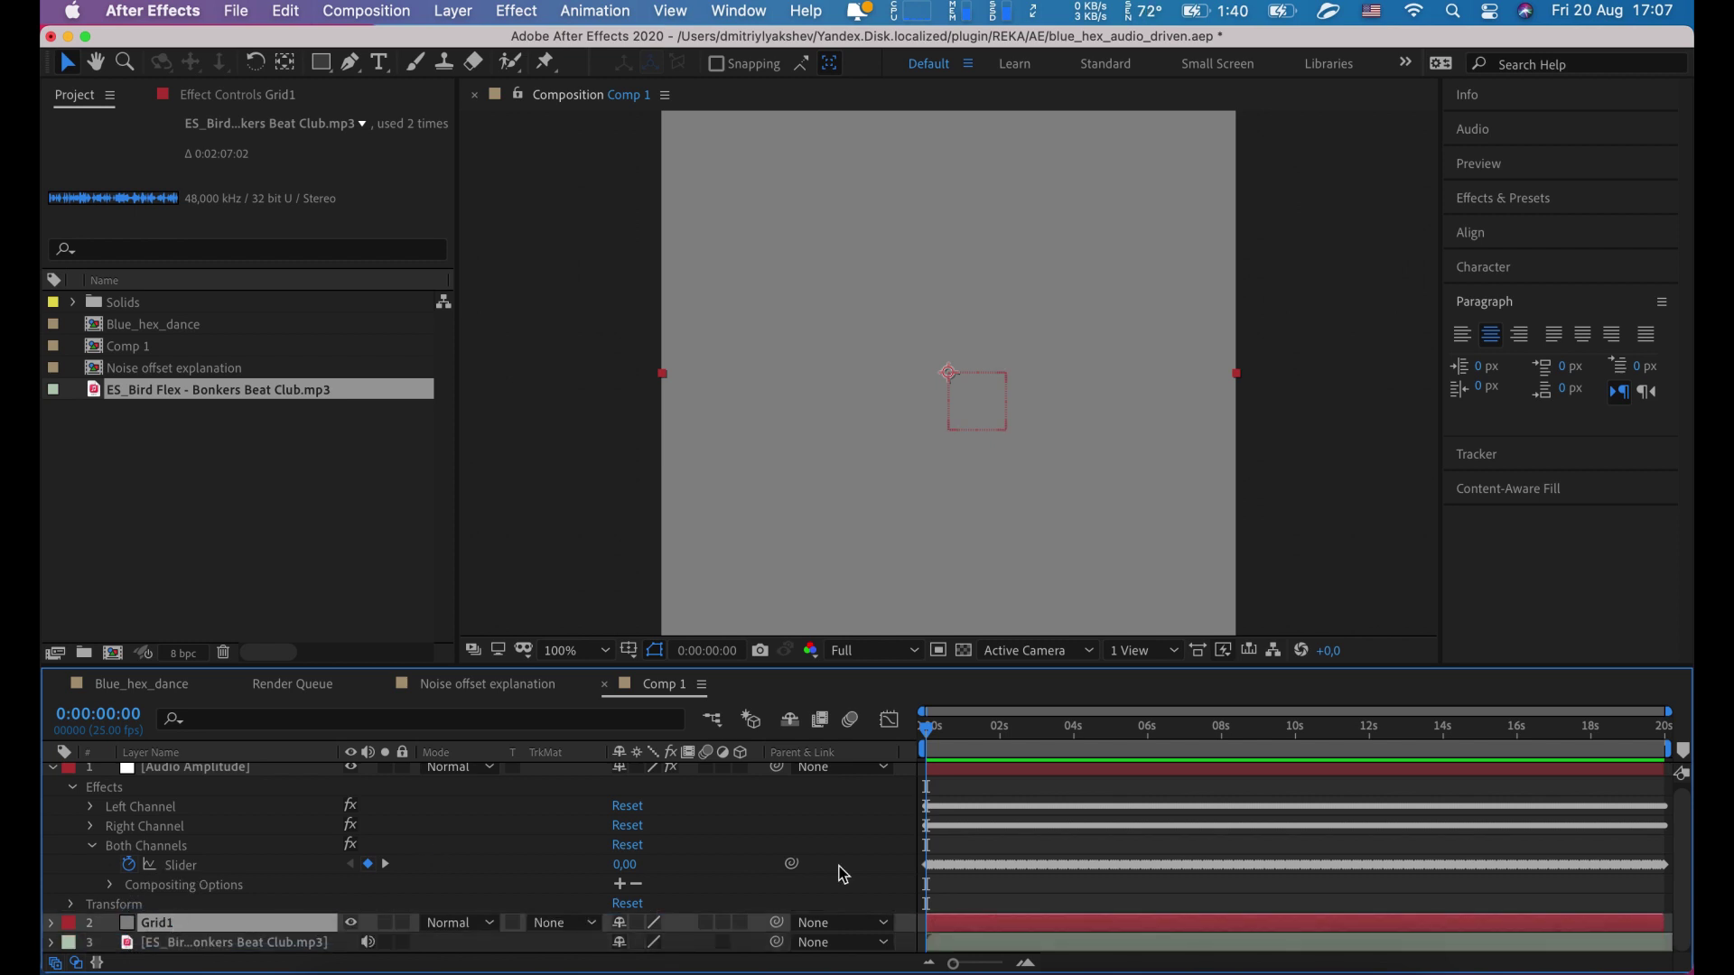
Step: Apply the irrealix Reka Grid effect to Grid1
{"action": "right_click", "coordinate": [971, 917]}
{"action": "mouse_move", "coordinate": [1029, 637]}
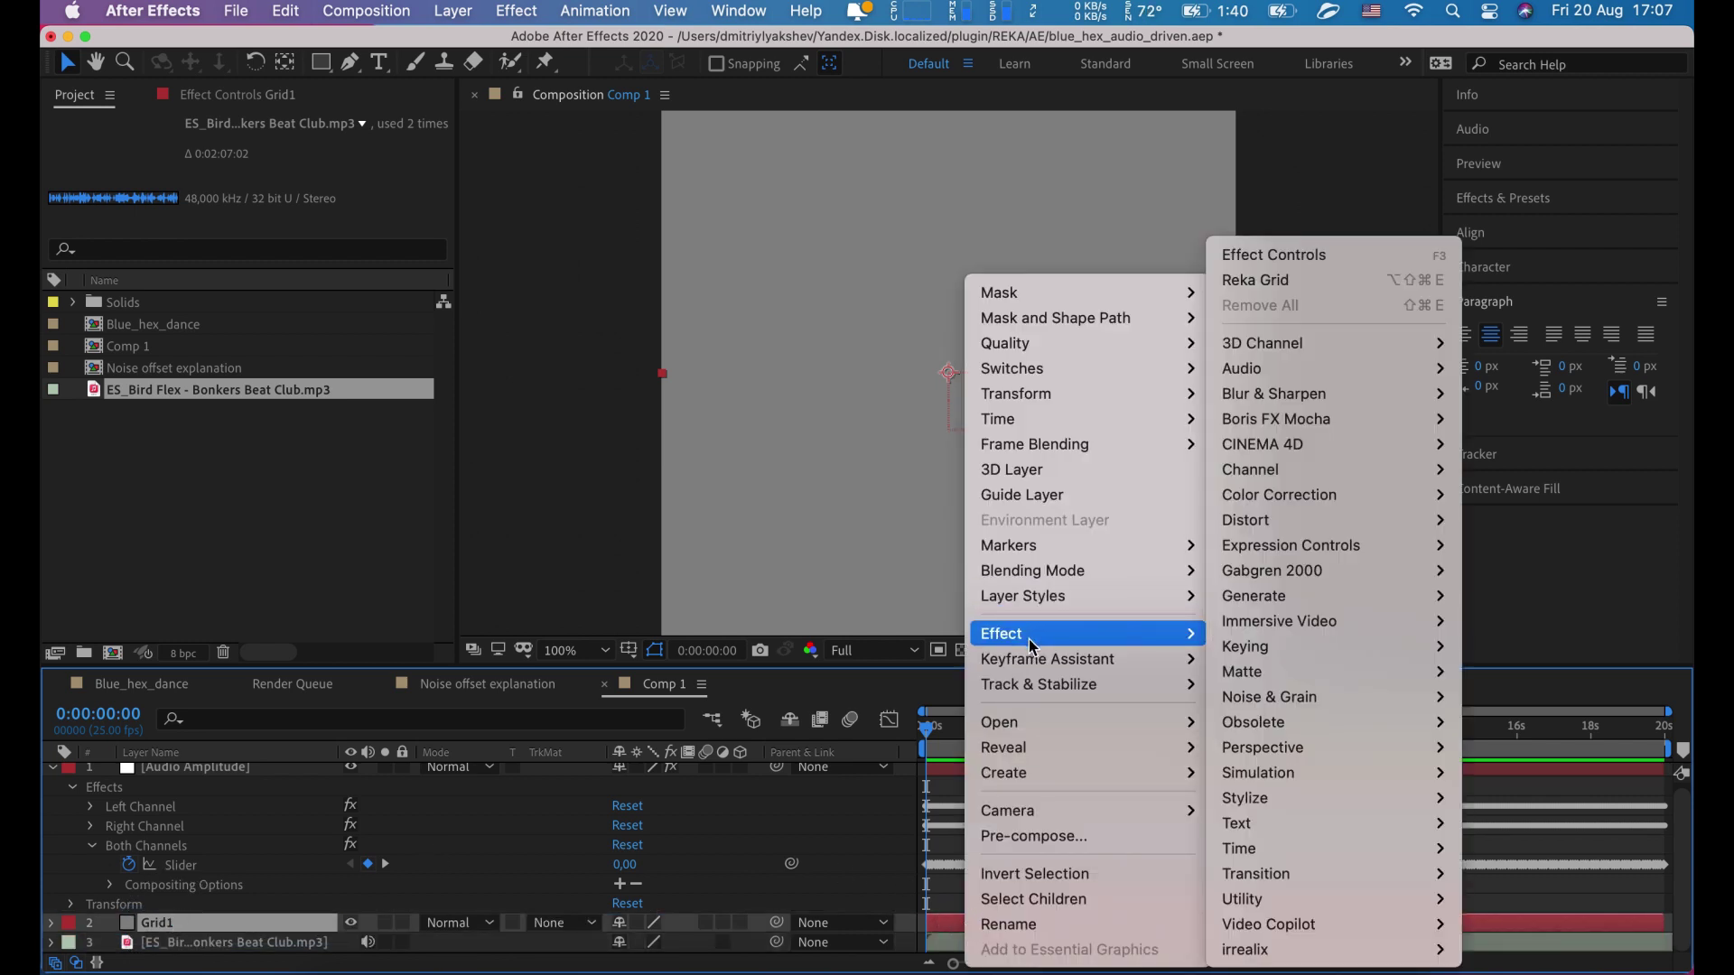
{"action": "mouse_move", "coordinate": [1410, 951]}
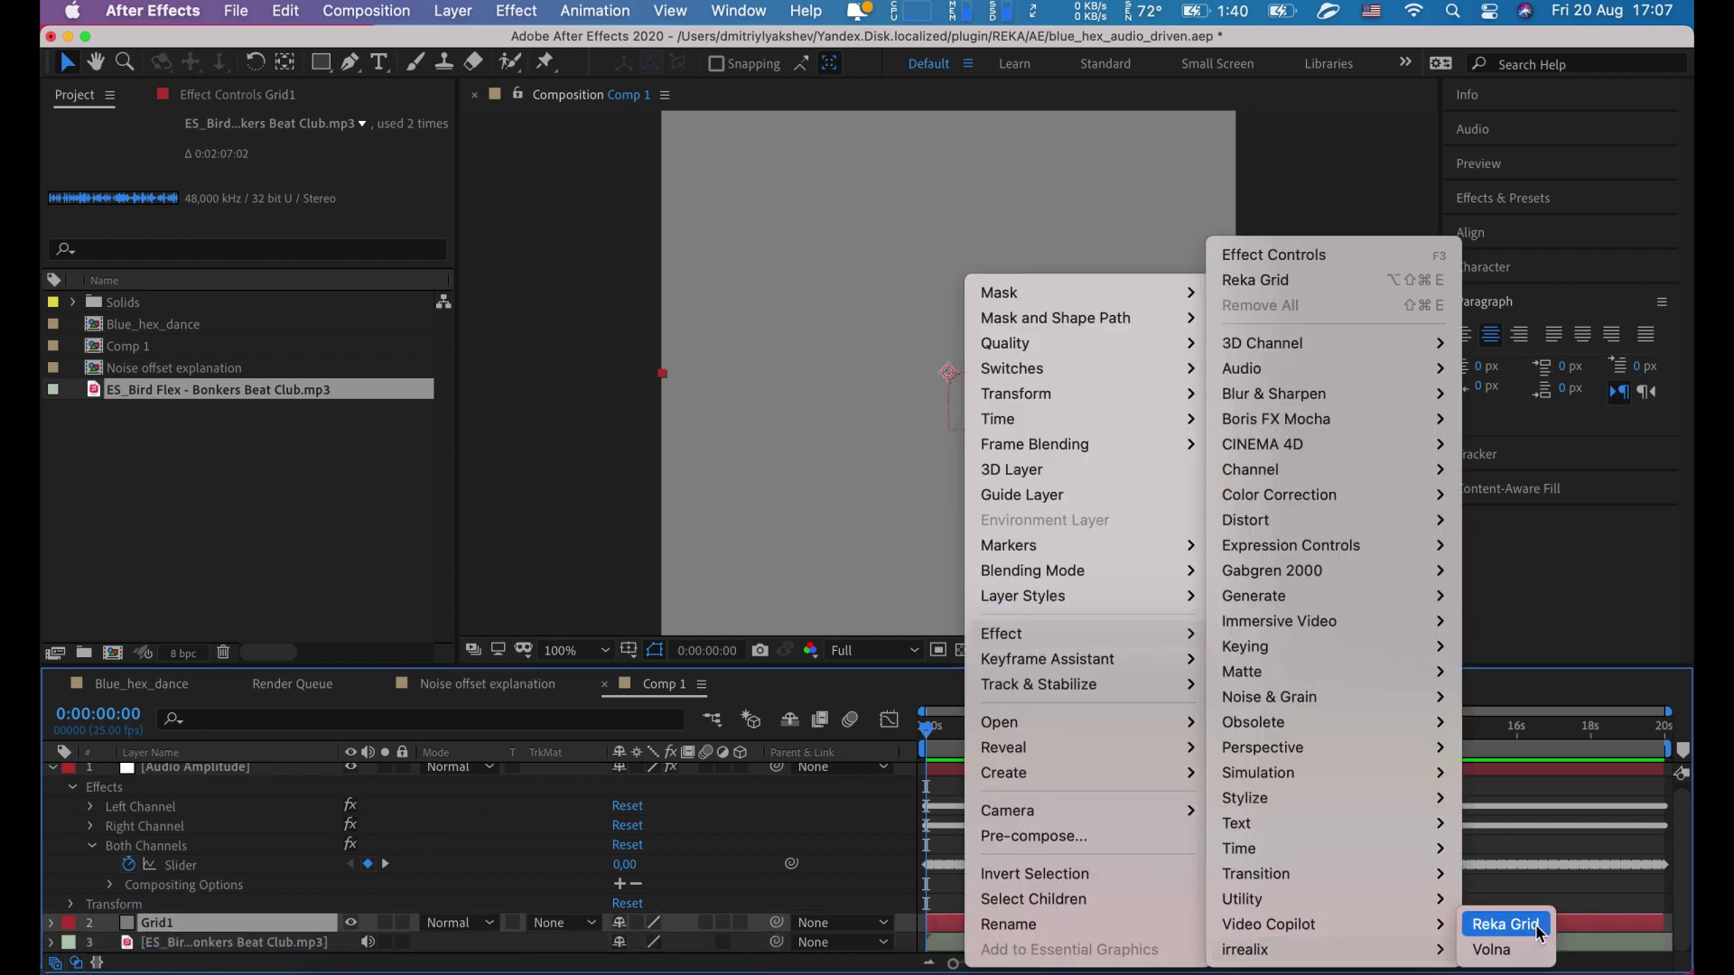
{"action": "left_click", "coordinate": [1538, 929]}
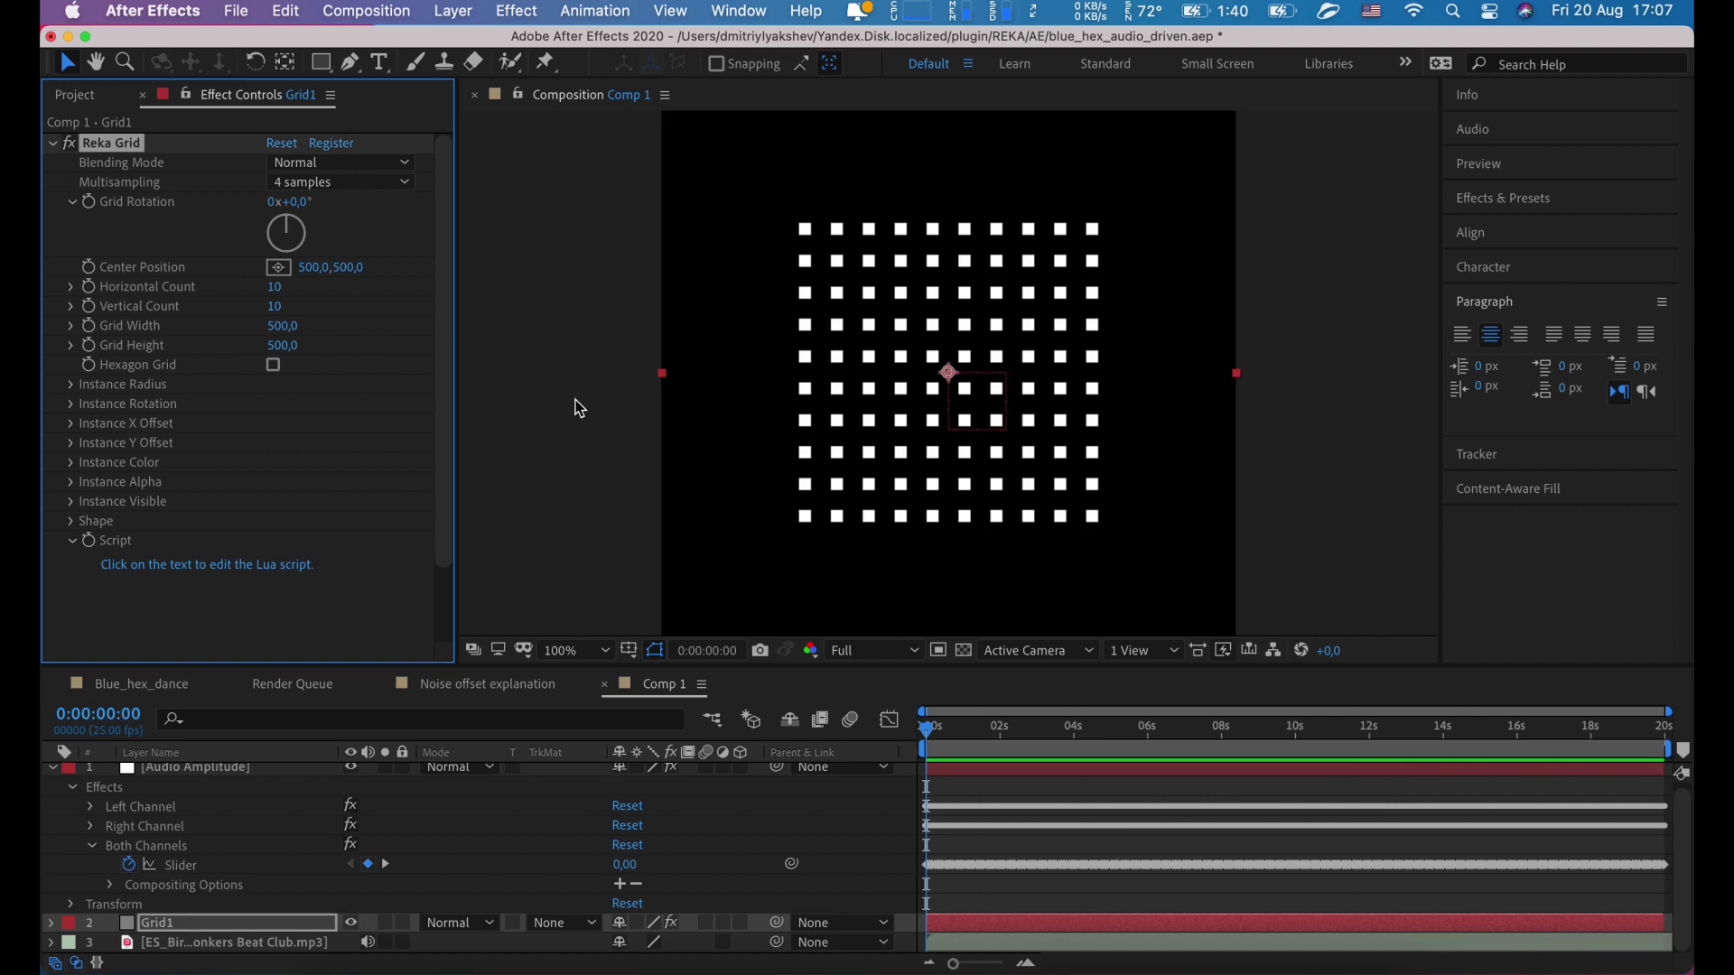
Step: Set the Reka Grid shape Elements Count to 6 and draw the shapes as stroked outlines
{"action": "left_click", "coordinate": [72, 522]}
{"action": "scroll", "coordinate": [90, 520], "scroll_direction": "down", "scroll_amount": 1}
{"action": "scroll", "coordinate": [95, 520], "scroll_direction": "down", "scroll_amount": 1}
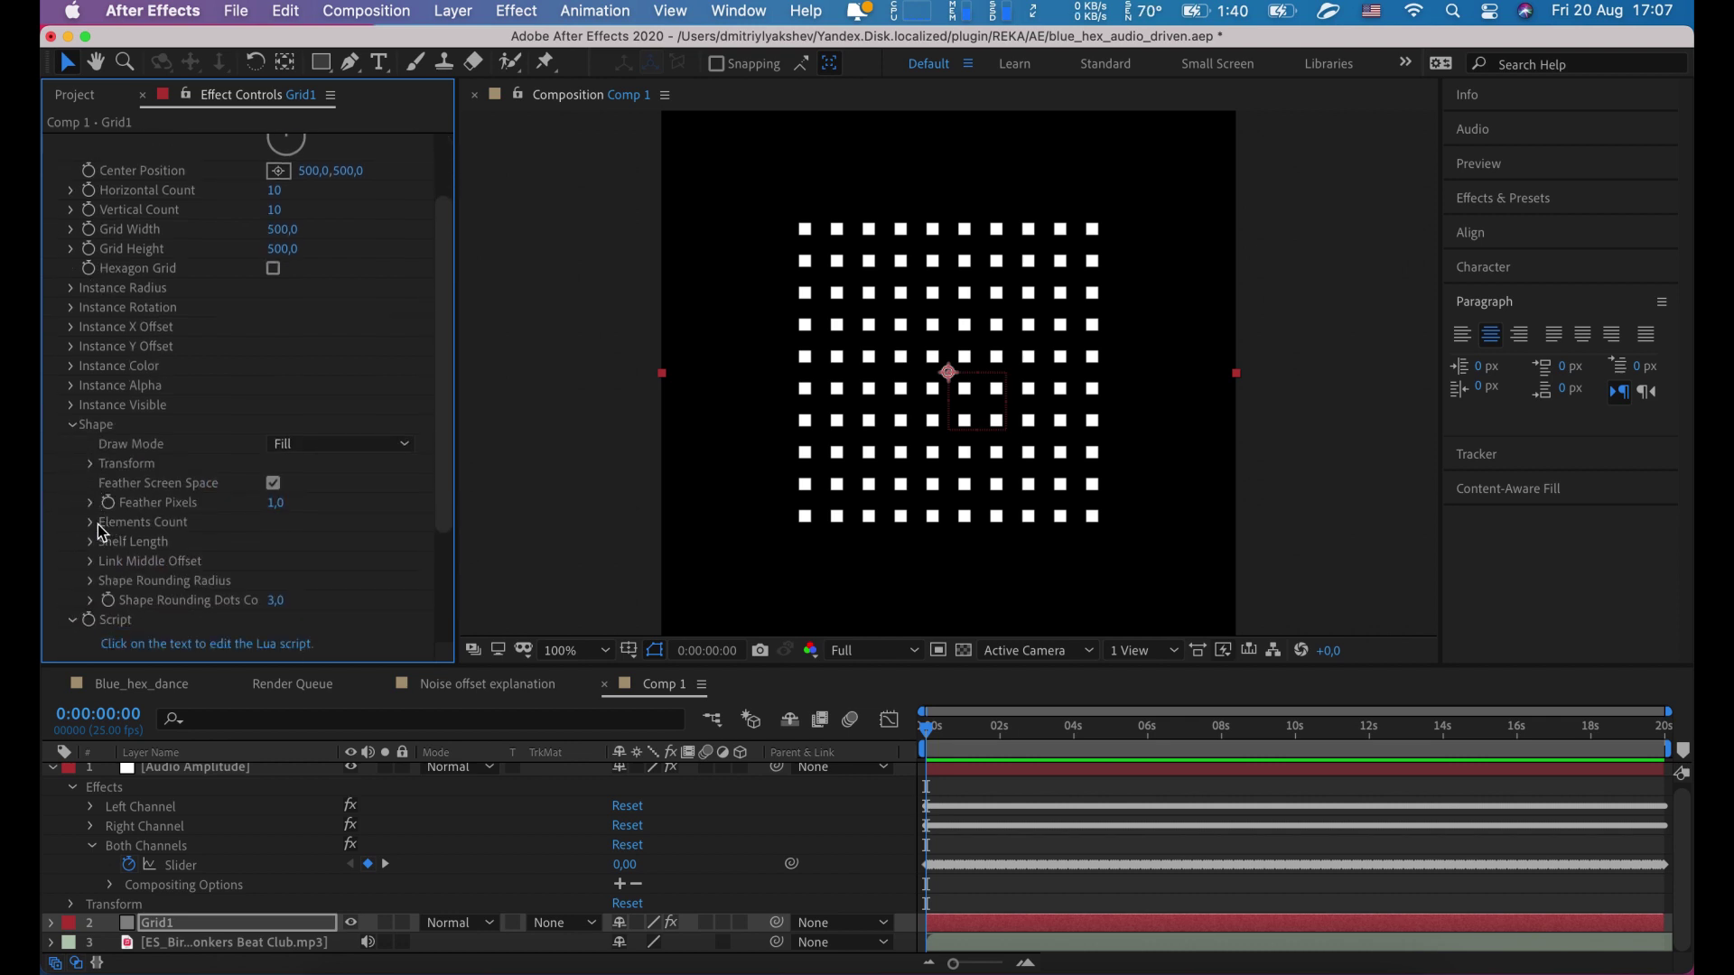
{"action": "left_click", "coordinate": [91, 522]}
{"action": "left_click", "coordinate": [280, 545]}
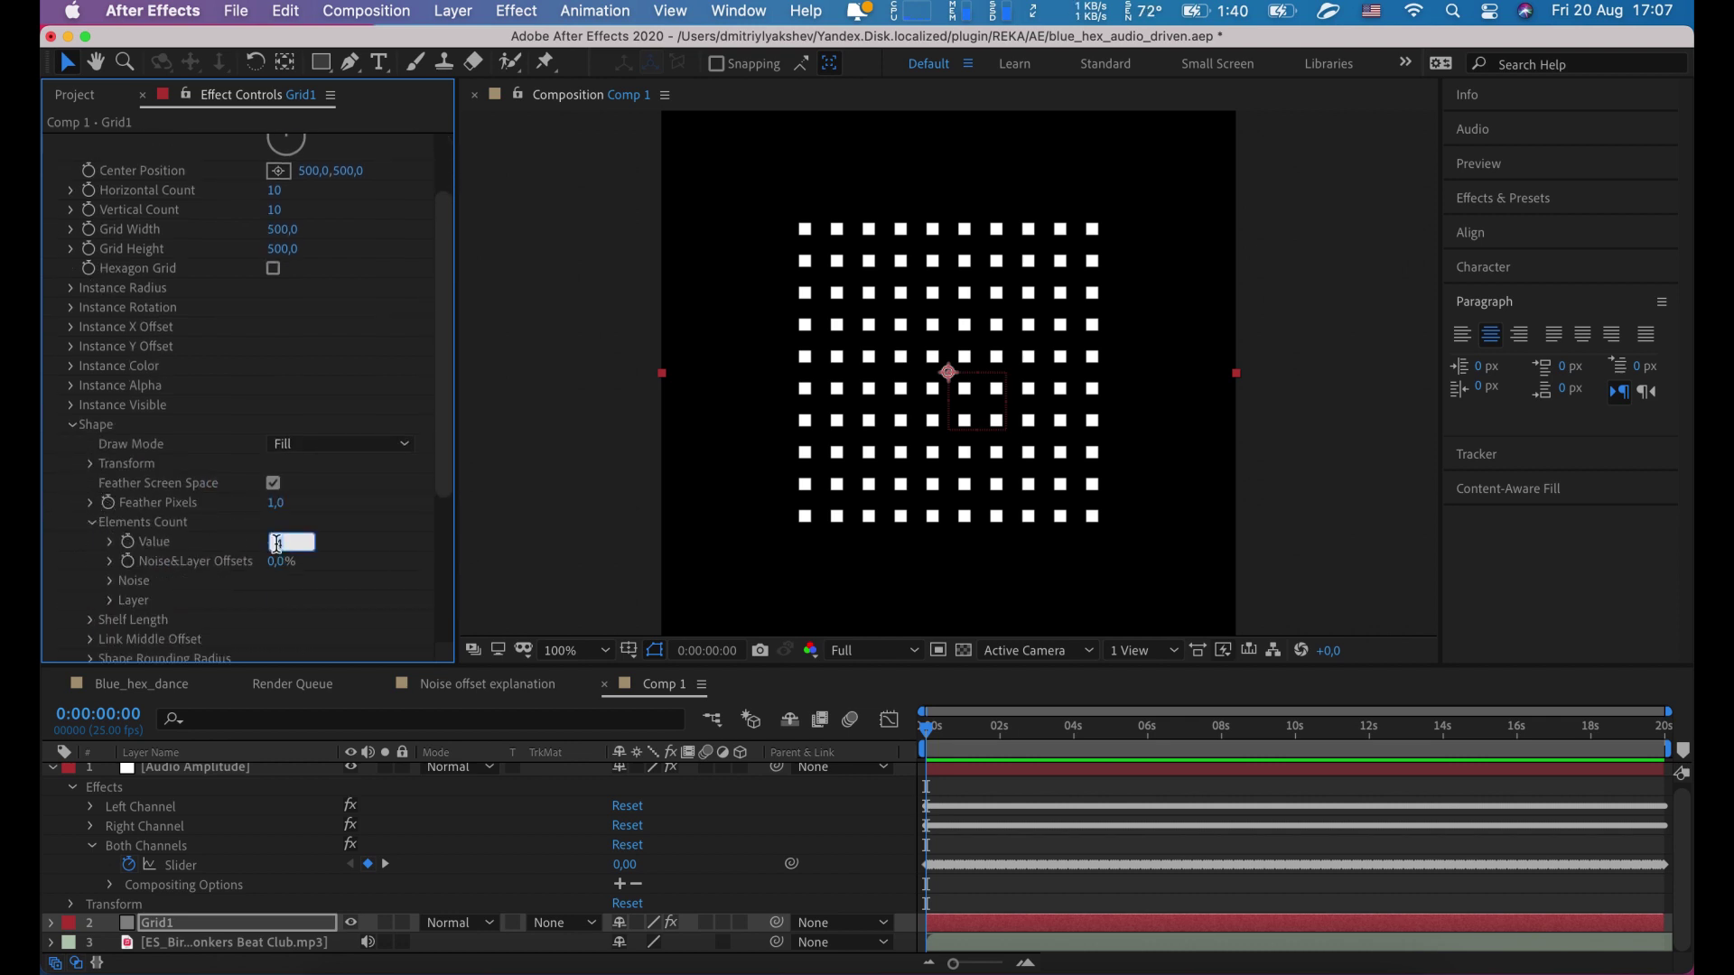
{"action": "key", "text": "Return"}
{"action": "left_click", "coordinate": [334, 447]}
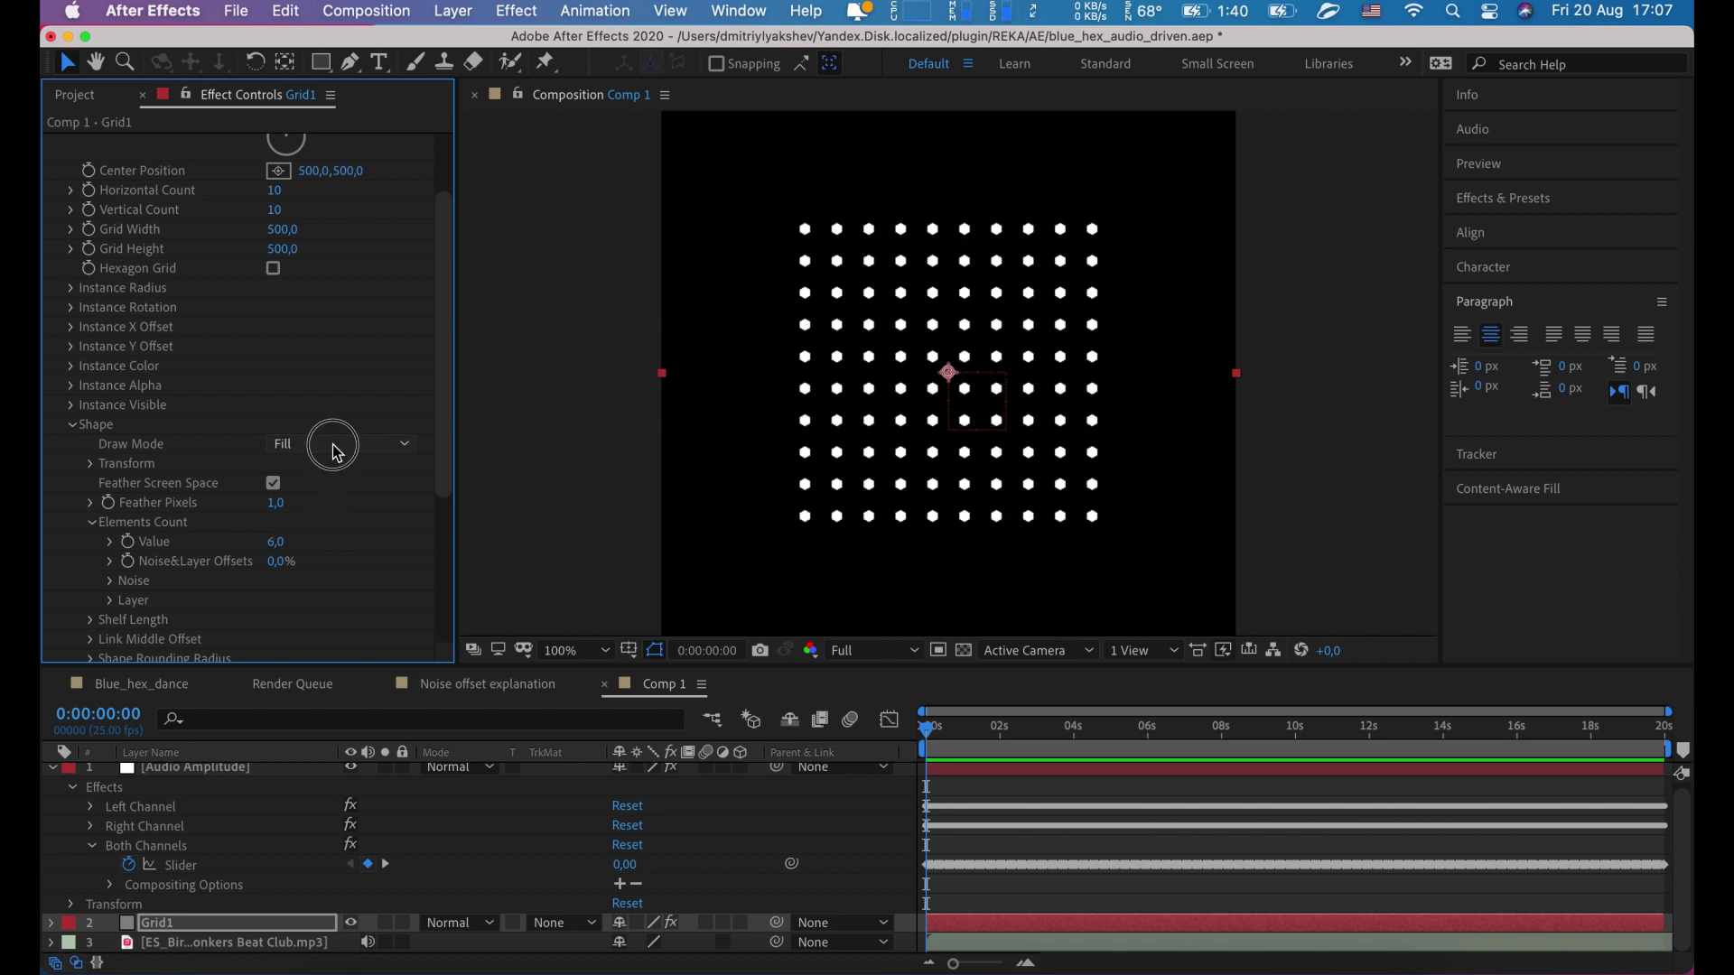
{"action": "left_click", "coordinate": [336, 497]}
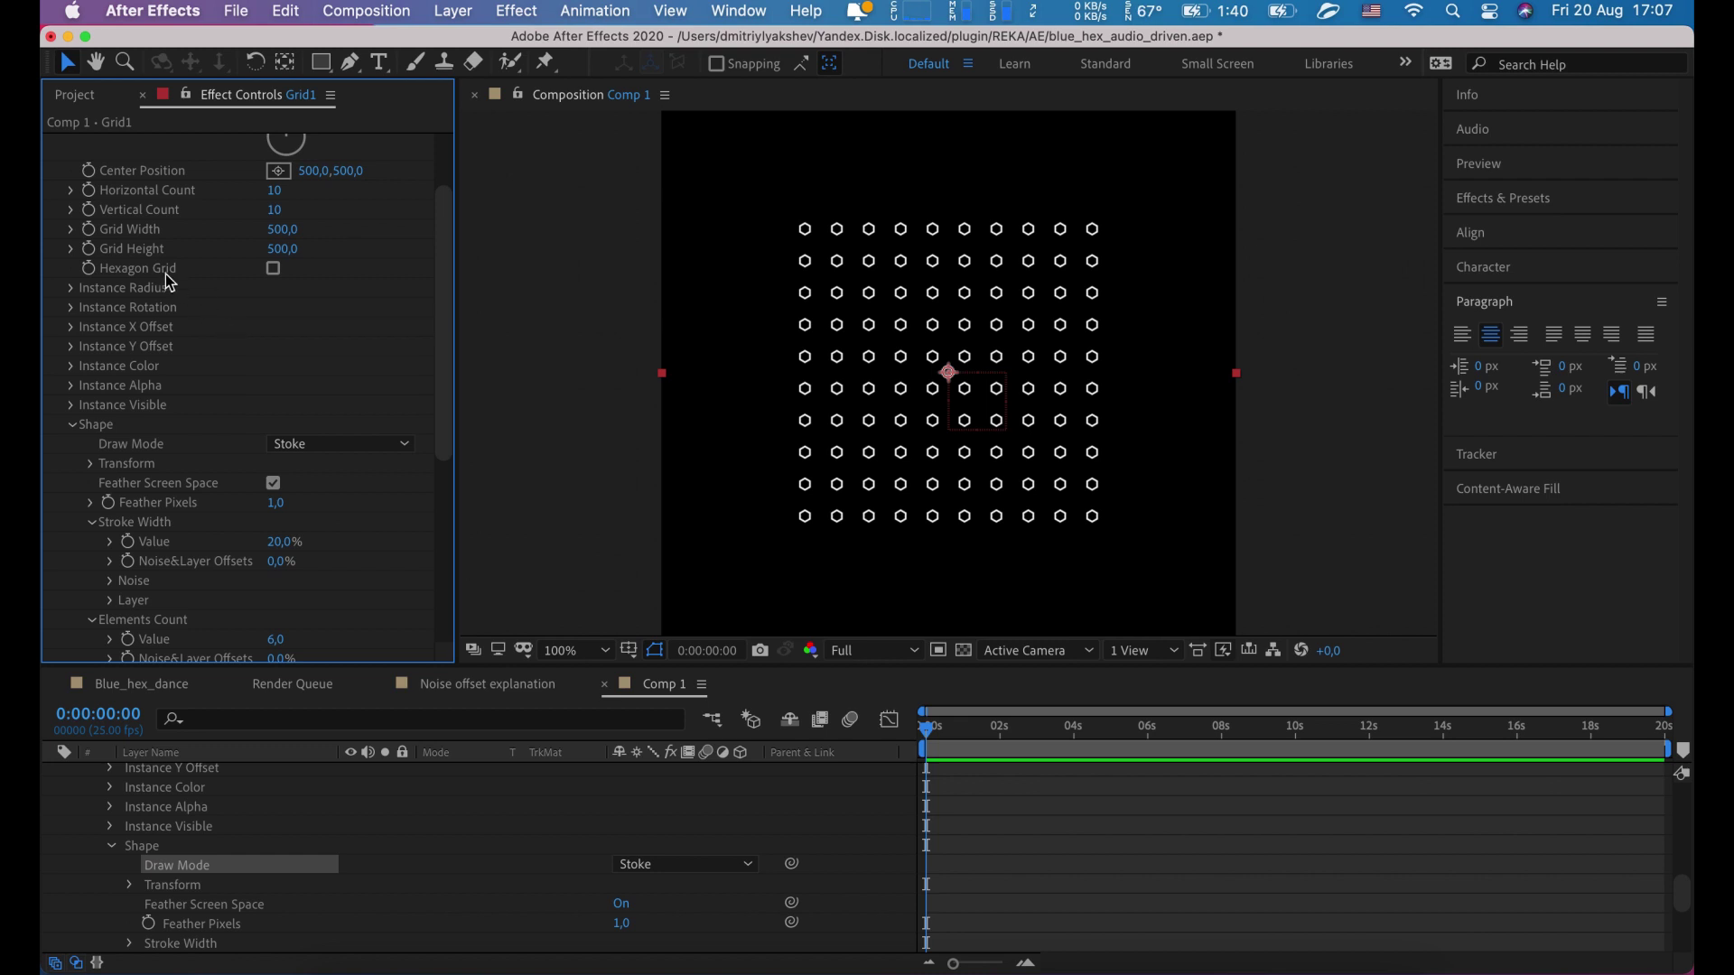
Step: Enable Hexagon Grid and set Horizontal and Vertical Count to 8
{"action": "left_click", "coordinate": [274, 269]}
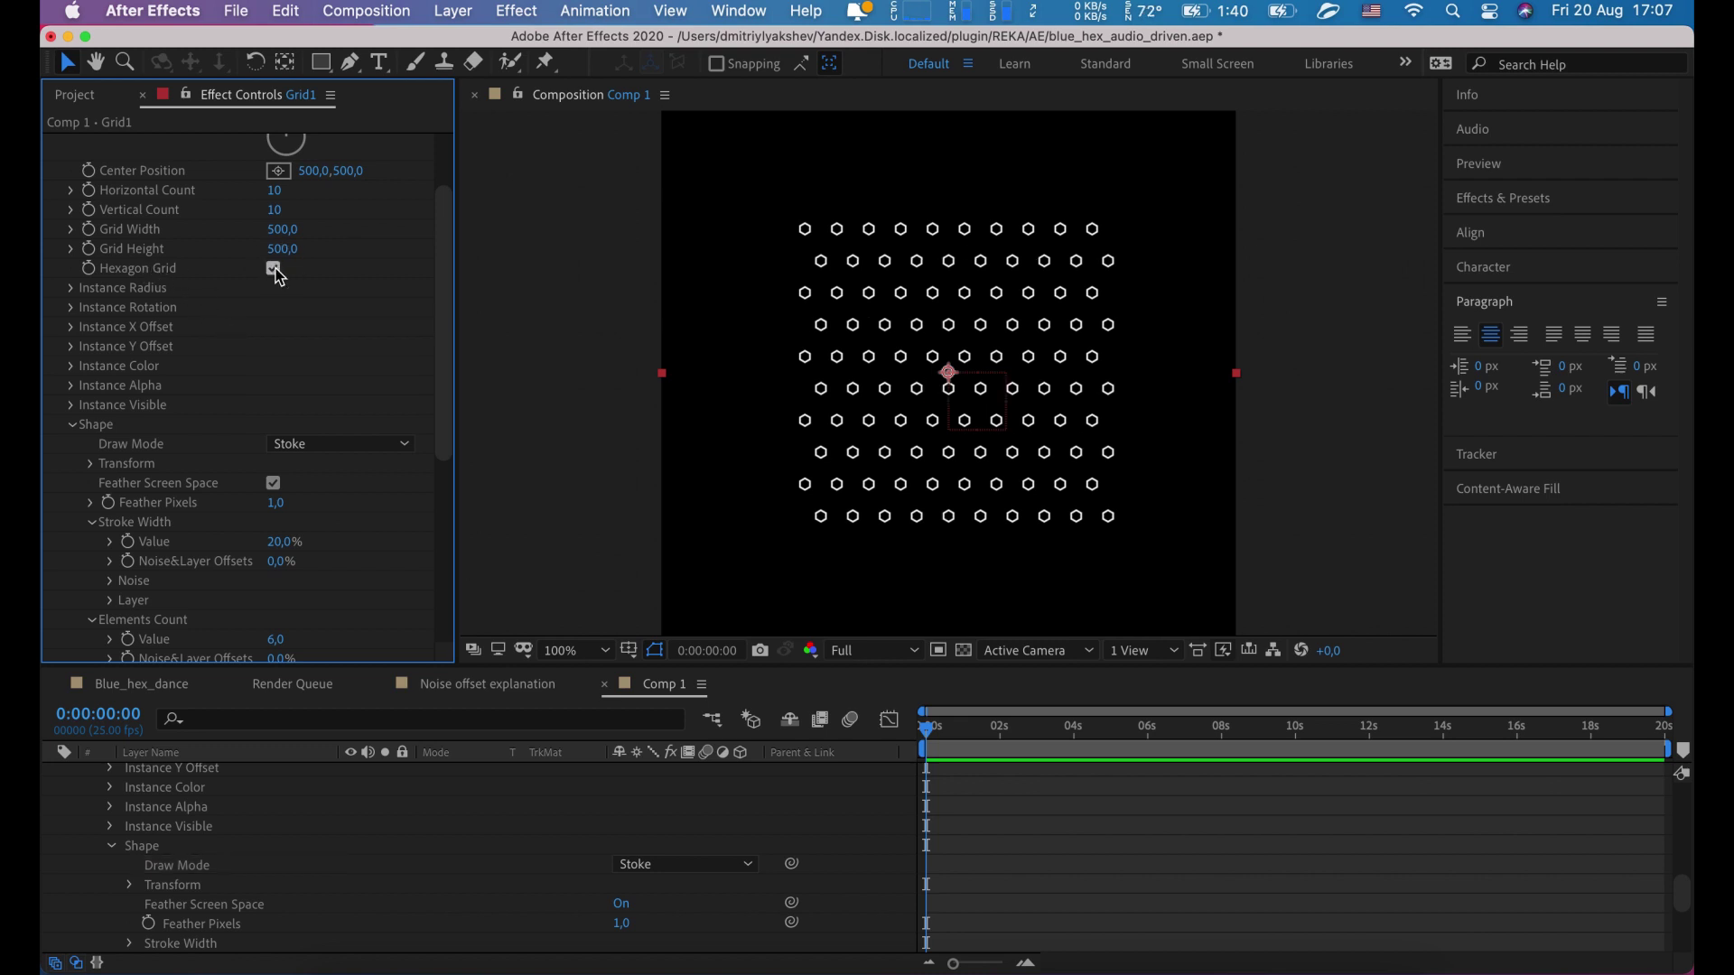
{"action": "scroll", "coordinate": [276, 271], "scroll_direction": "up", "scroll_amount": 3}
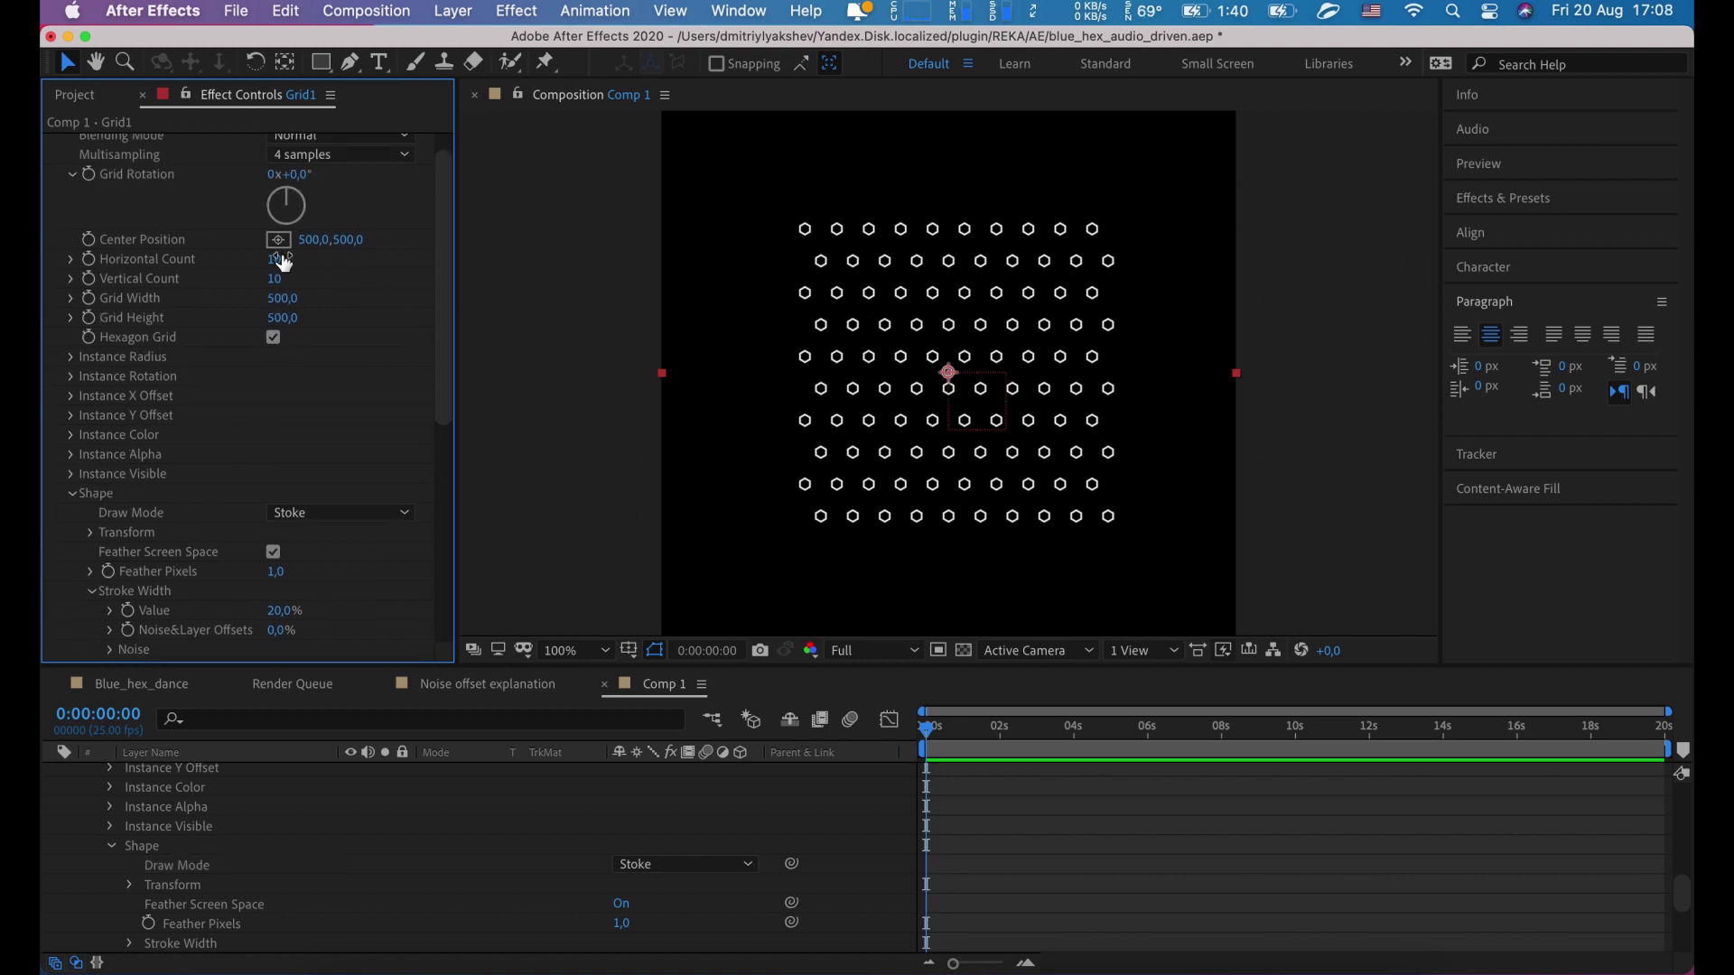
{"action": "left_click", "coordinate": [283, 261]}
{"action": "type", "text": "8"}
{"action": "key", "text": "Return"}
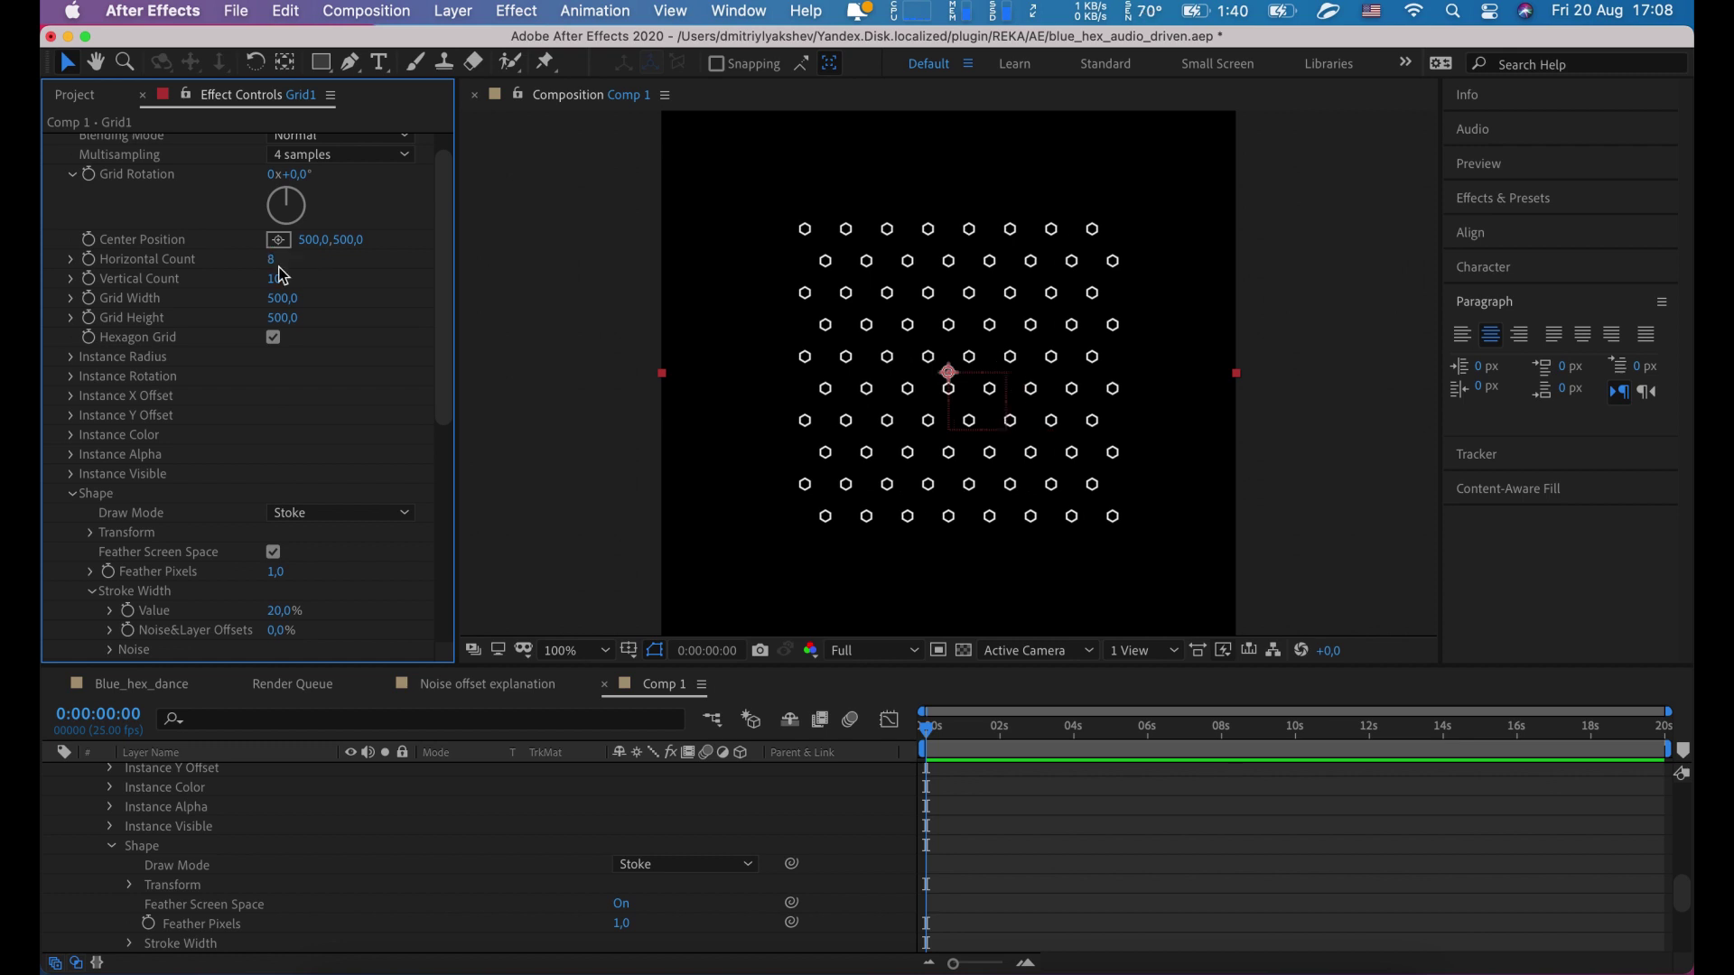
{"action": "left_click", "coordinate": [274, 279]}
{"action": "type", "text": "8"}
{"action": "key", "text": "Return"}
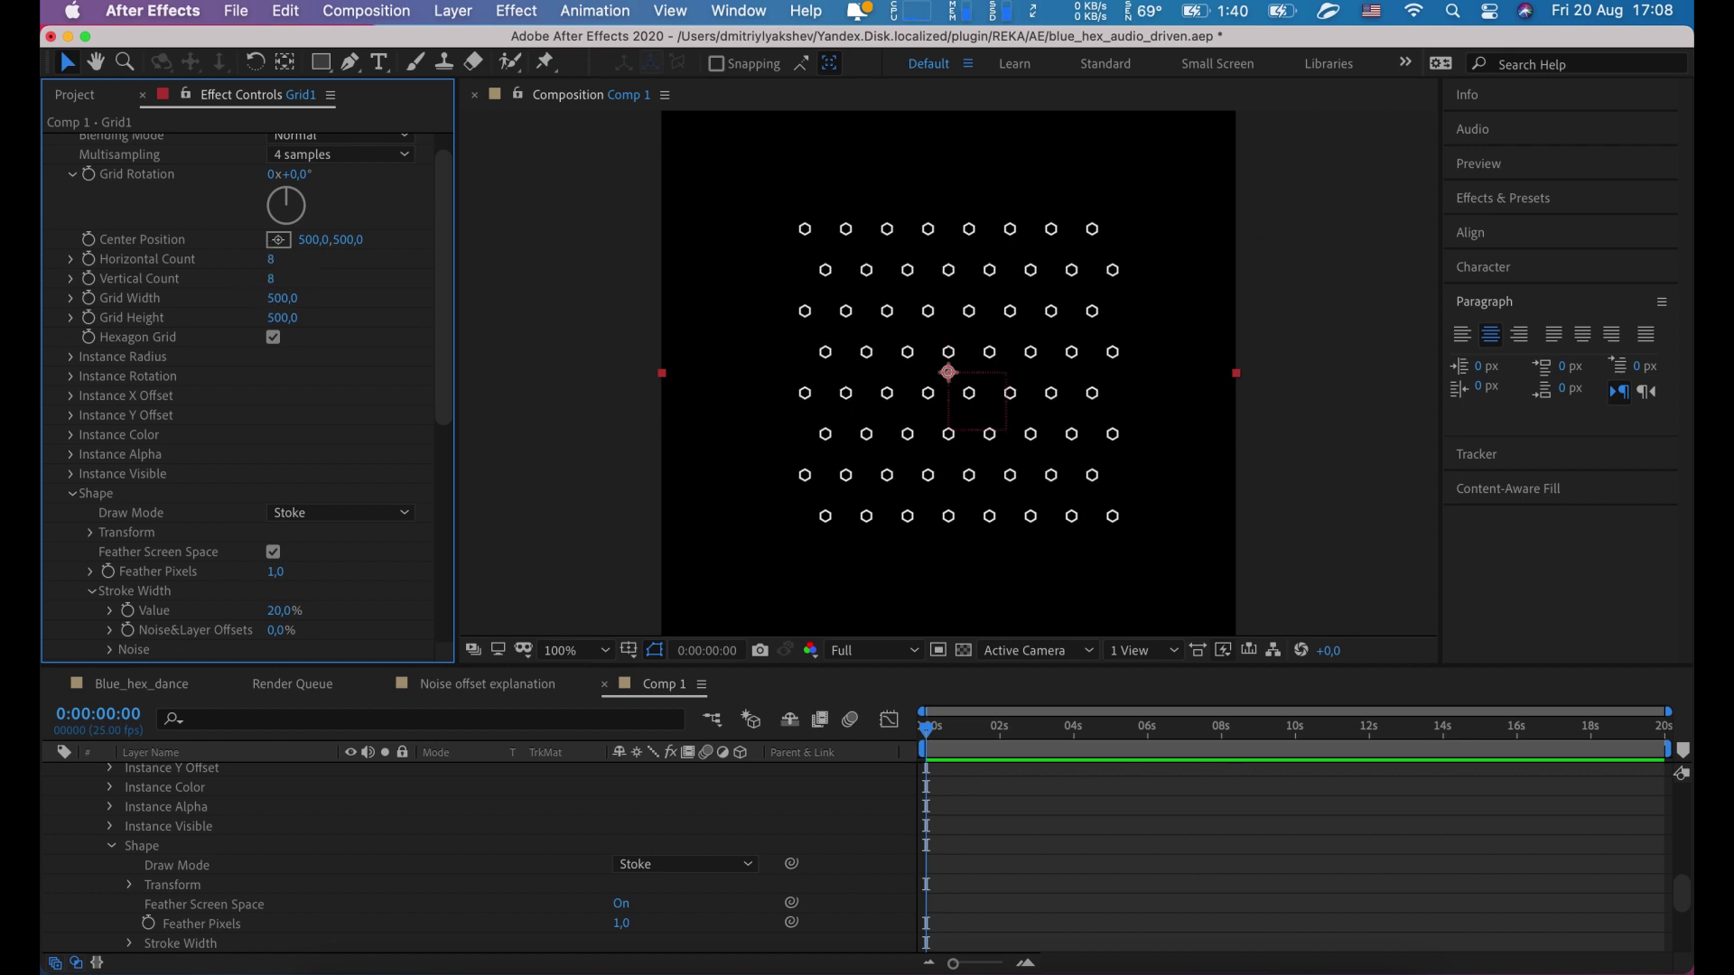
Step: Set Grid Height to 1000 and widen Grid Width to 1157
{"action": "left_click", "coordinate": [275, 318]}
{"action": "type", "text": "1"}
{"action": "key", "text": "Return"}
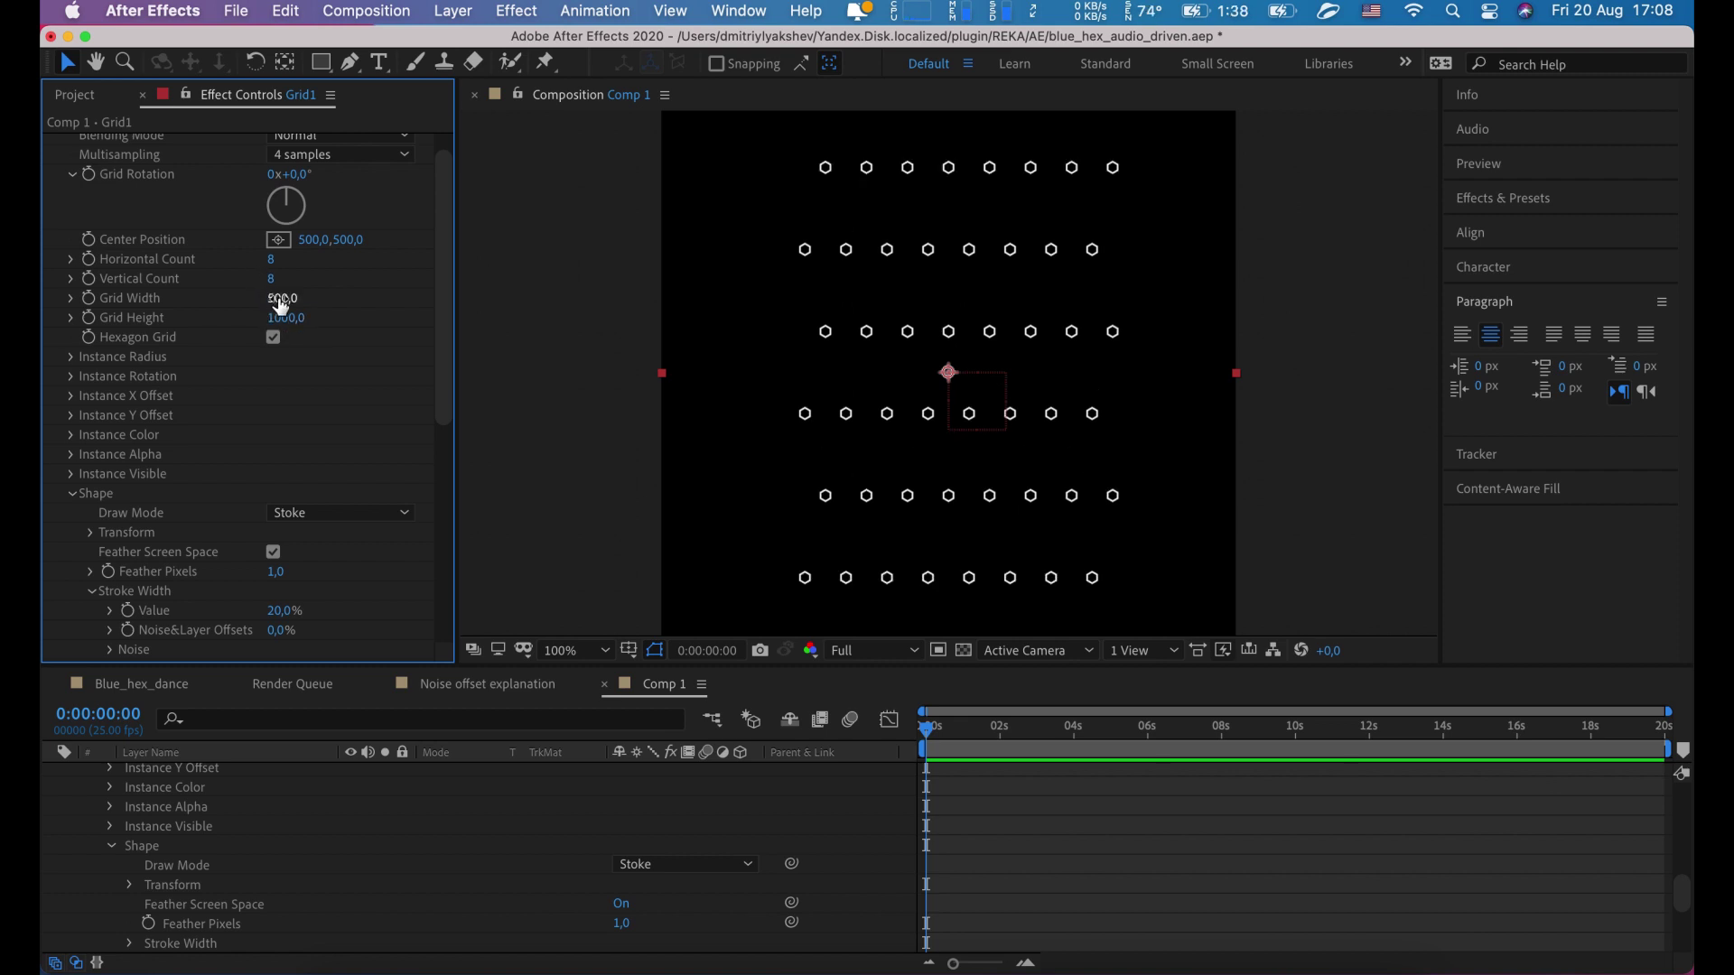
{"action": "left_click_drag", "start_coordinate": [281, 305], "coordinate": [1031, 295]}
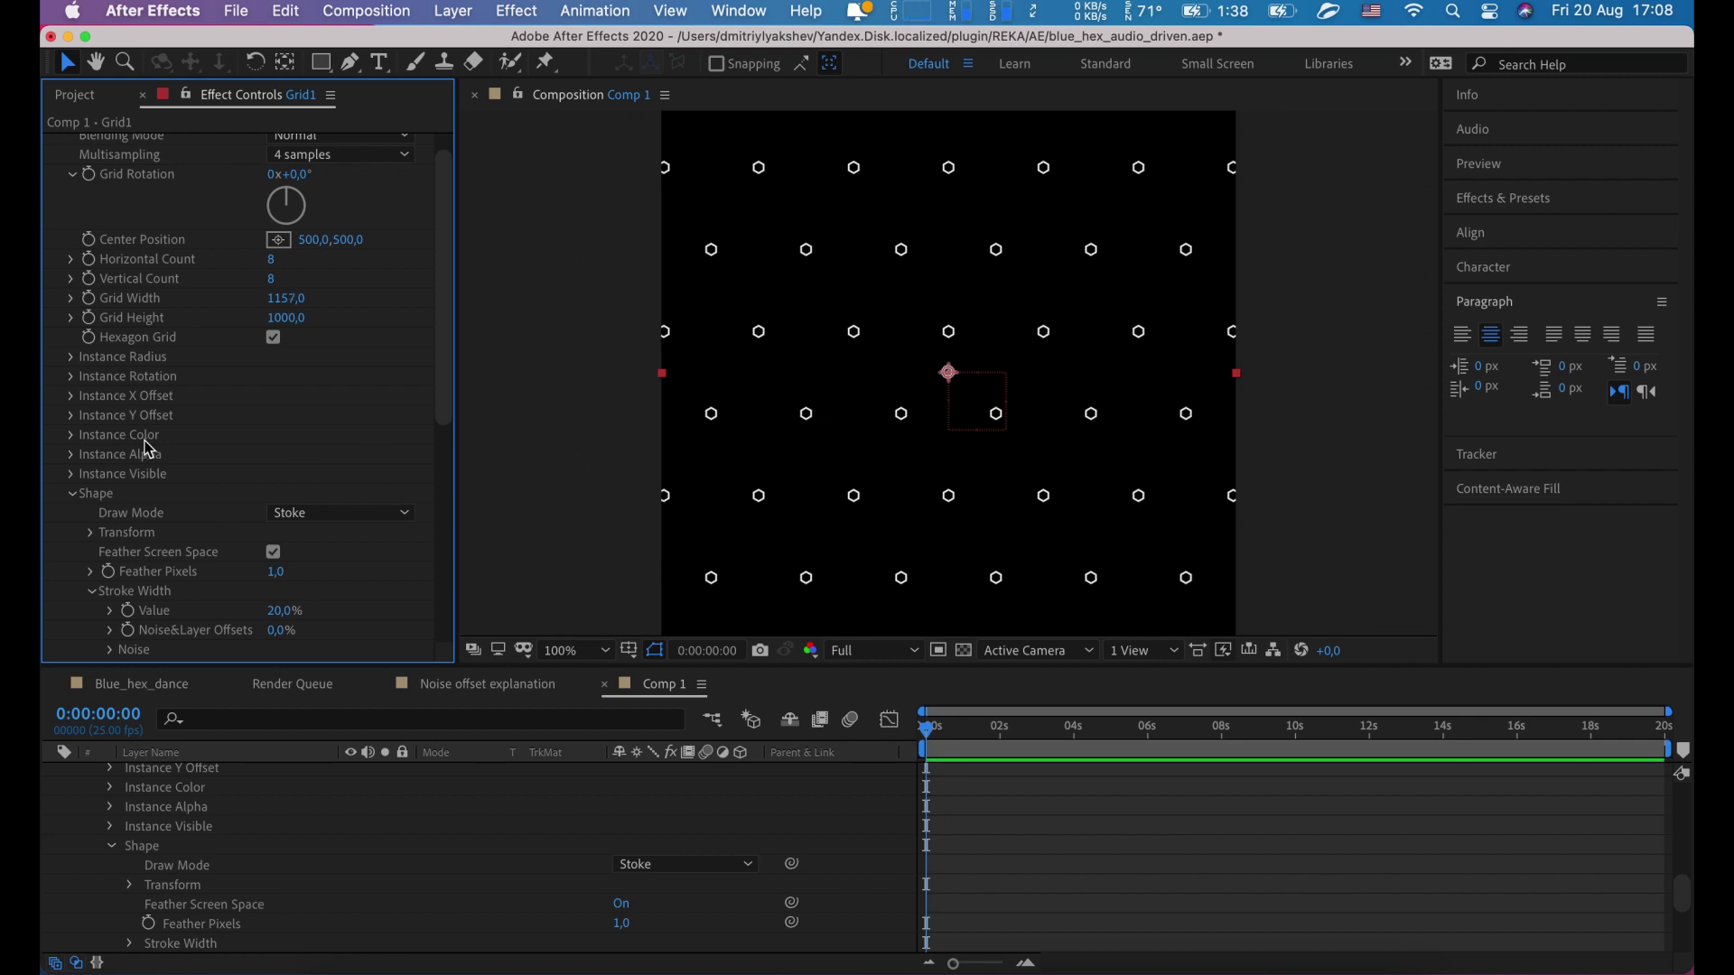
Step: Set the Instance Radius value to 50
{"action": "left_click", "coordinate": [72, 357]}
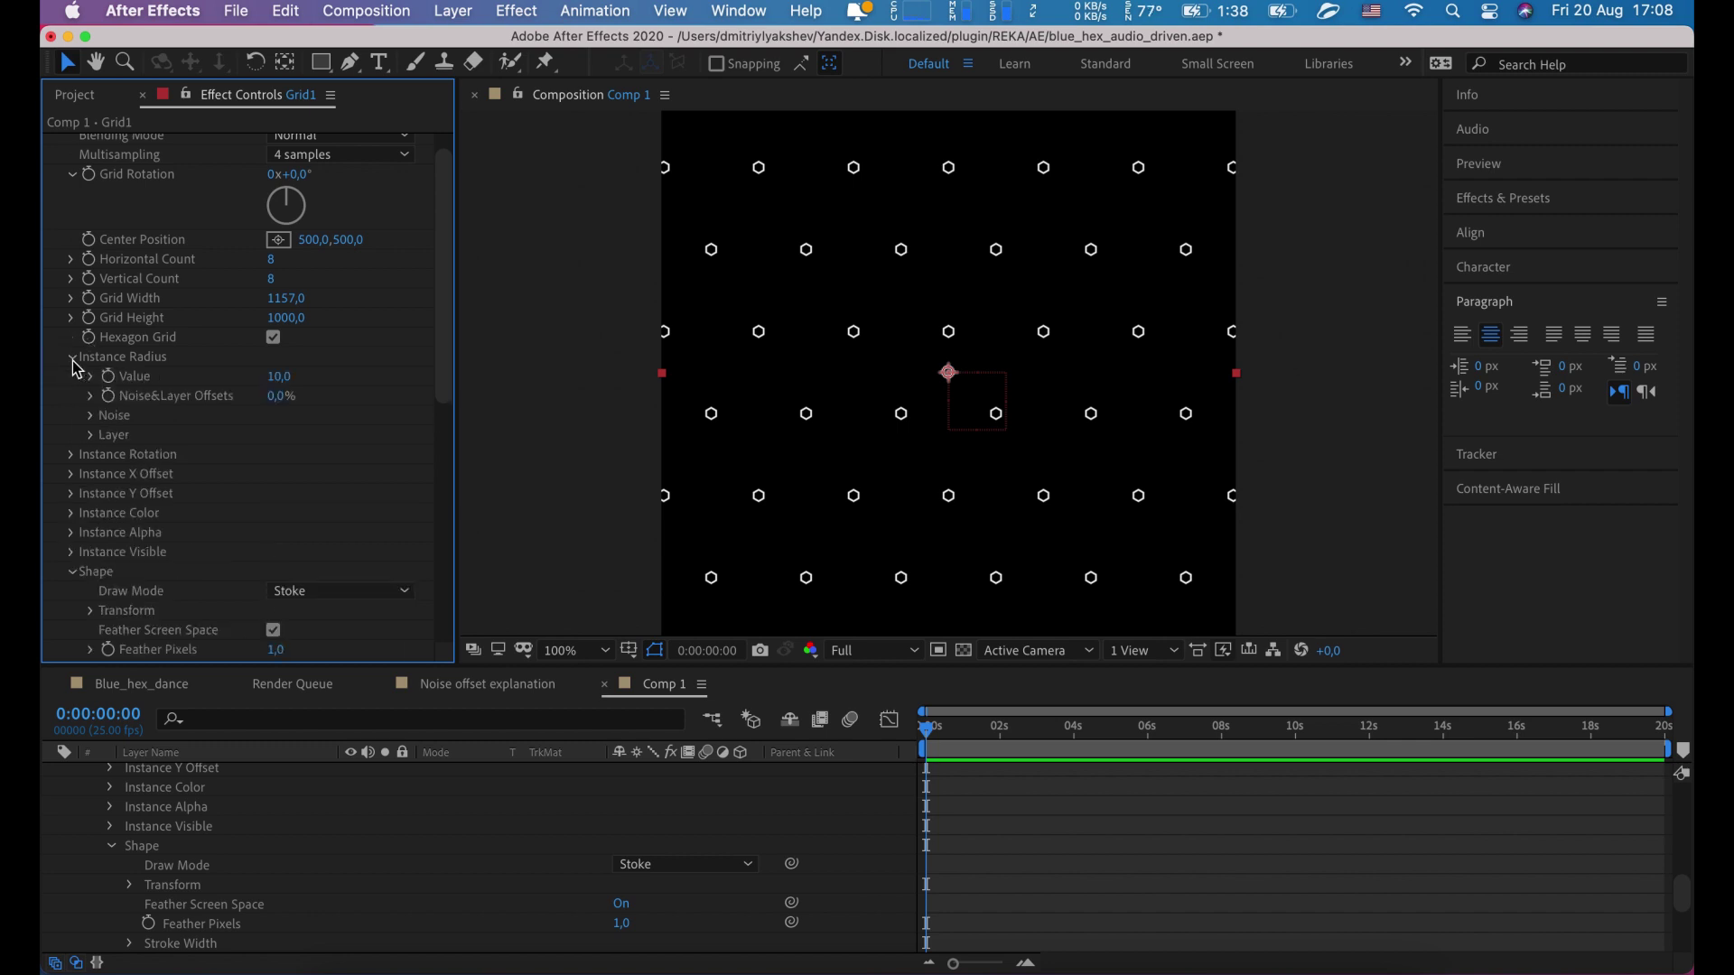
{"action": "left_click", "coordinate": [306, 374]}
{"action": "type", "text": "50"}
{"action": "key", "text": "Return"}
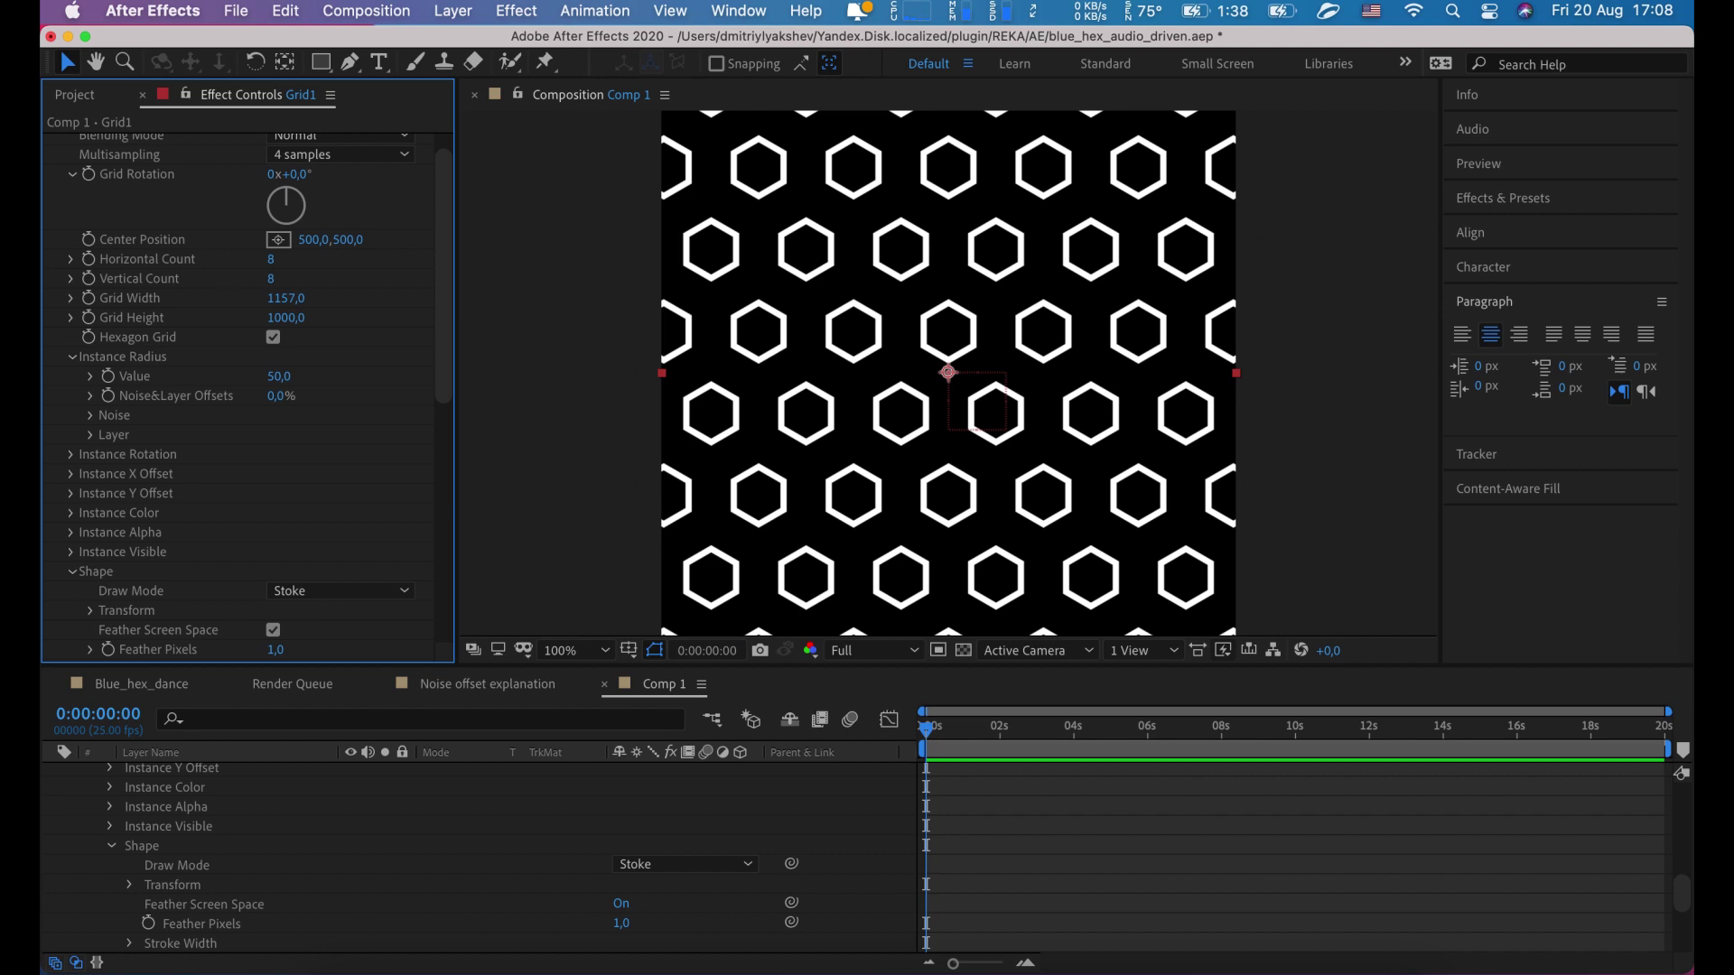
Step: Try radius noise Multiplier values 75 and 150, then reset it to 0
{"action": "left_click", "coordinate": [89, 416]}
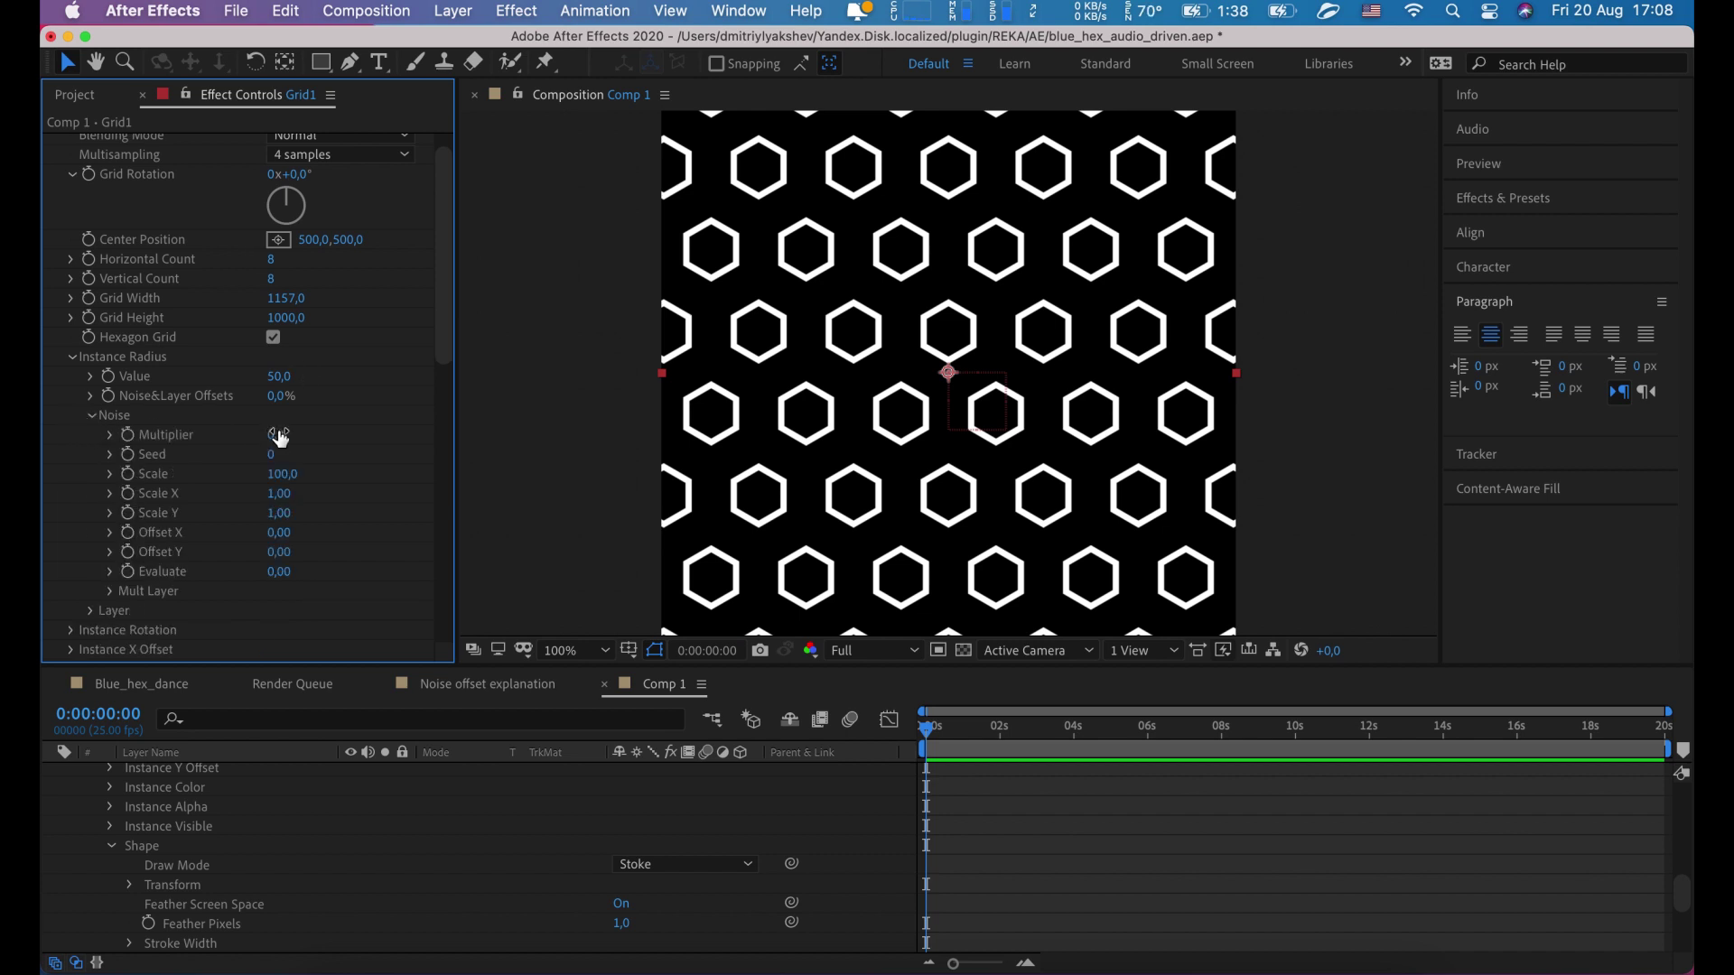
{"action": "left_click", "coordinate": [276, 436]}
{"action": "type", "text": "75"}
{"action": "key", "text": "Return"}
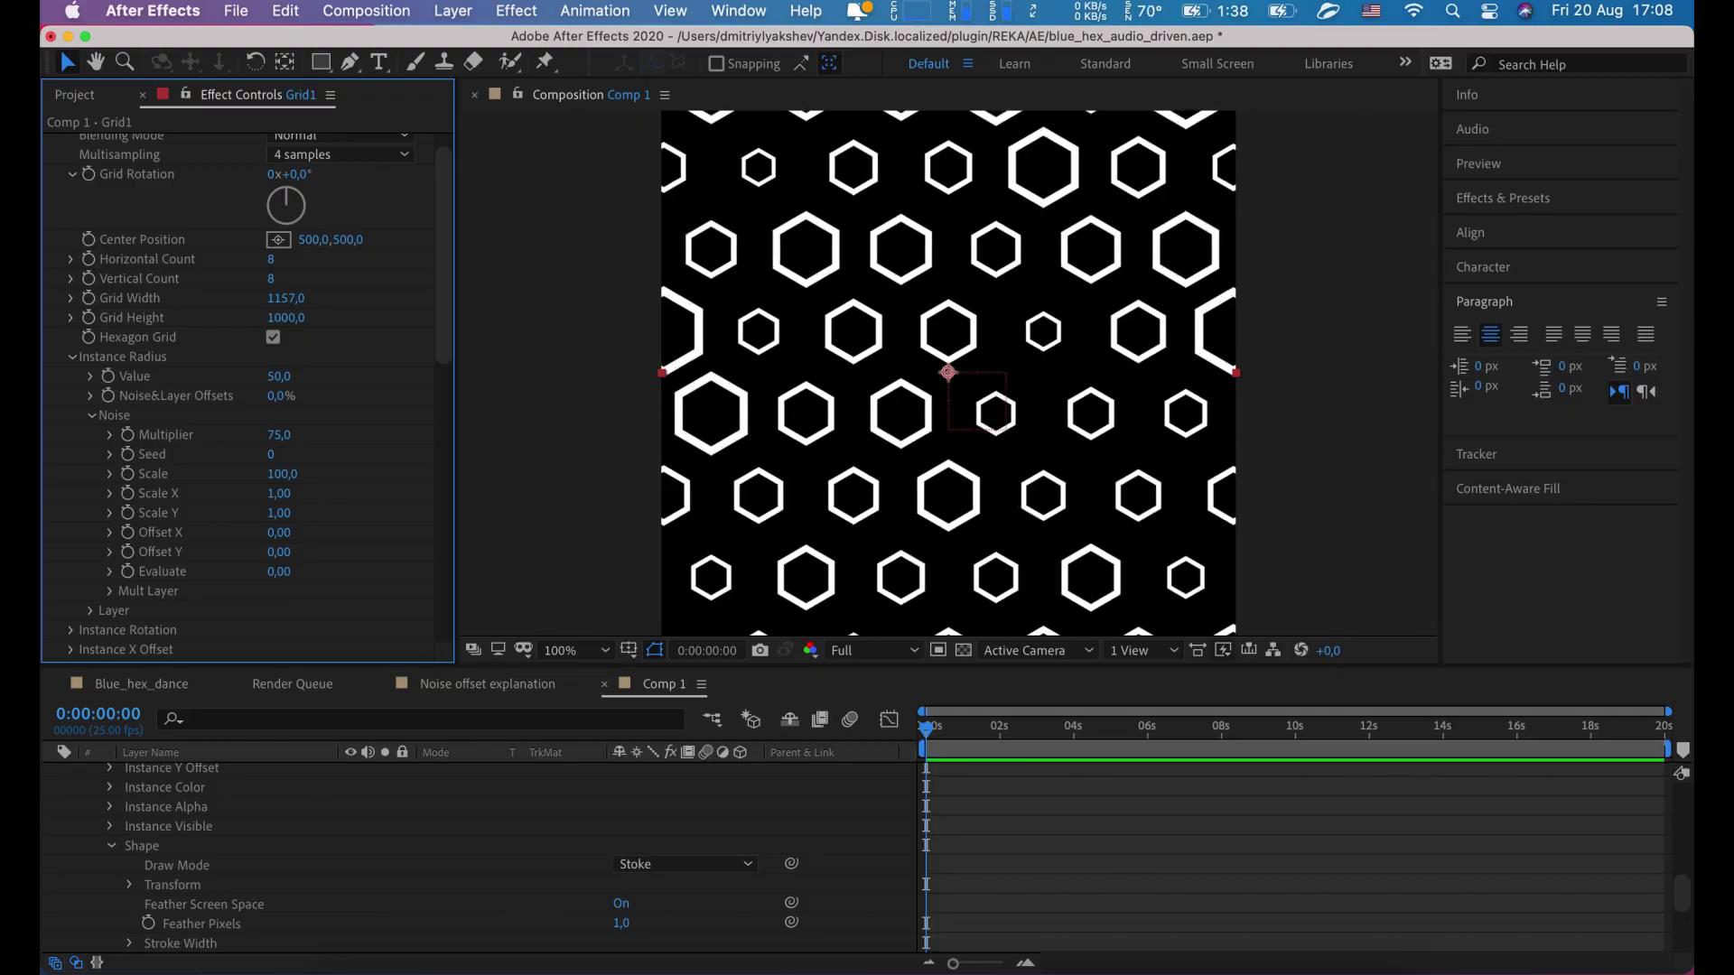
{"action": "left_click", "coordinate": [280, 436]}
{"action": "key", "text": "Return"}
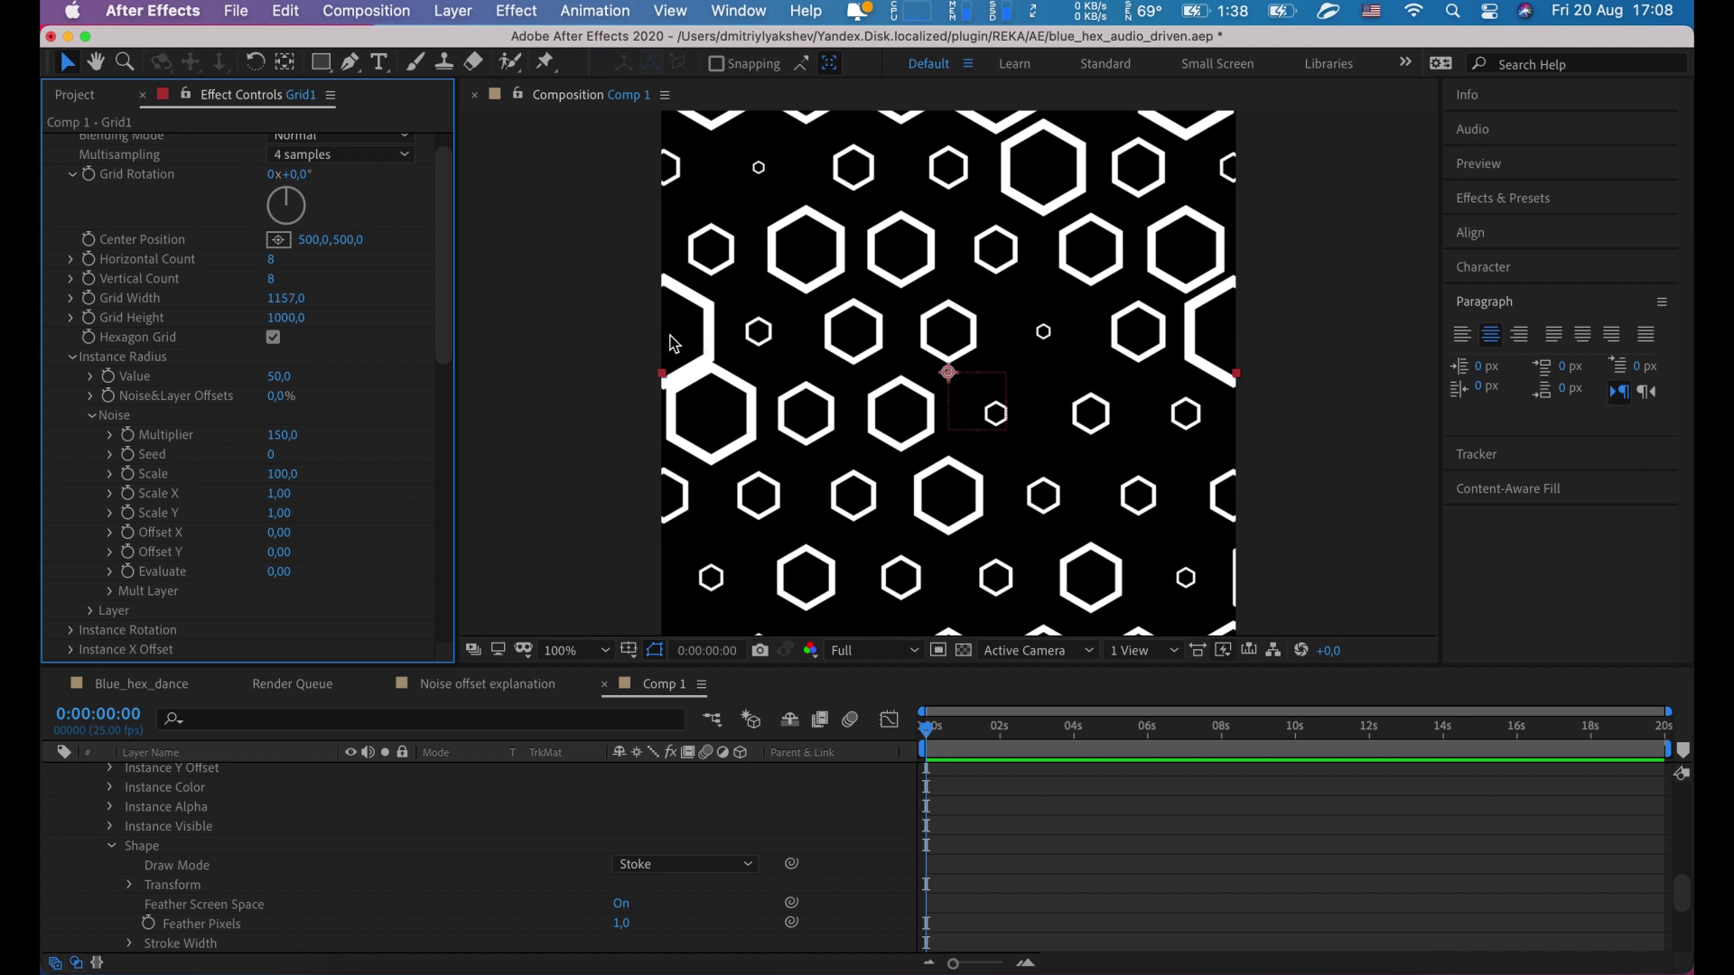
{"action": "left_click", "coordinate": [282, 436]}
{"action": "type", "text": "0"}
{"action": "key", "text": "Return"}
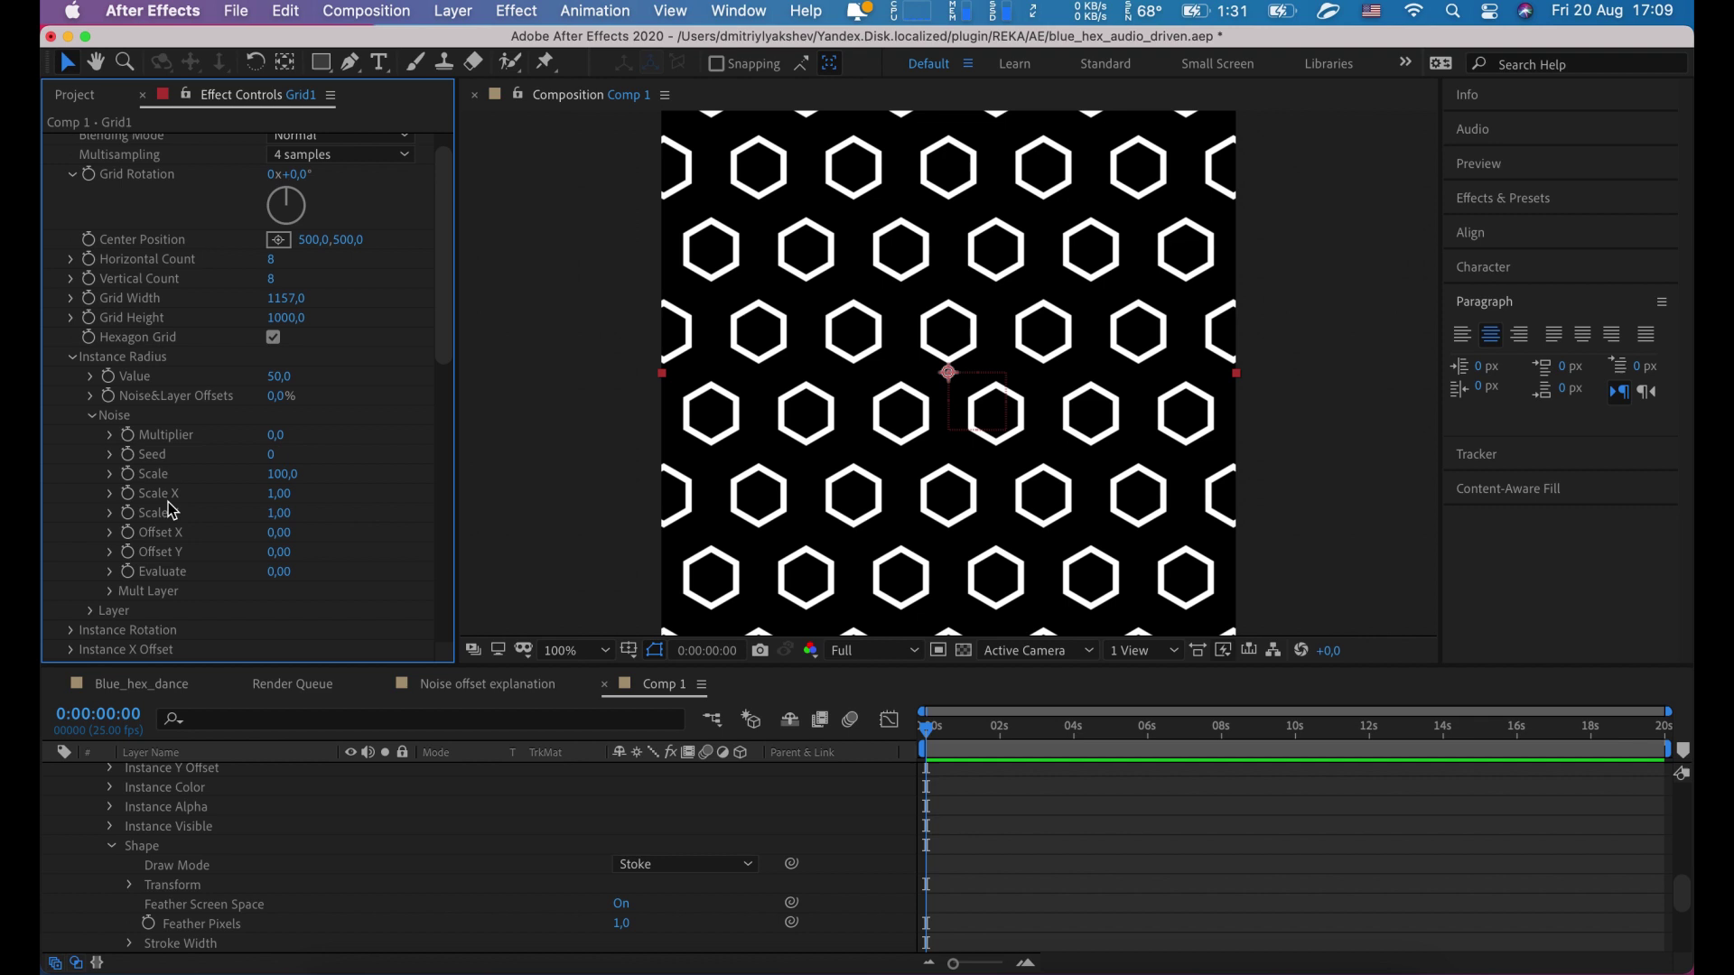
{"action": "scroll", "coordinate": [181, 513], "scroll_direction": "down", "scroll_amount": 10}
{"action": "scroll", "coordinate": [181, 511], "scroll_direction": "down", "scroll_amount": 1}
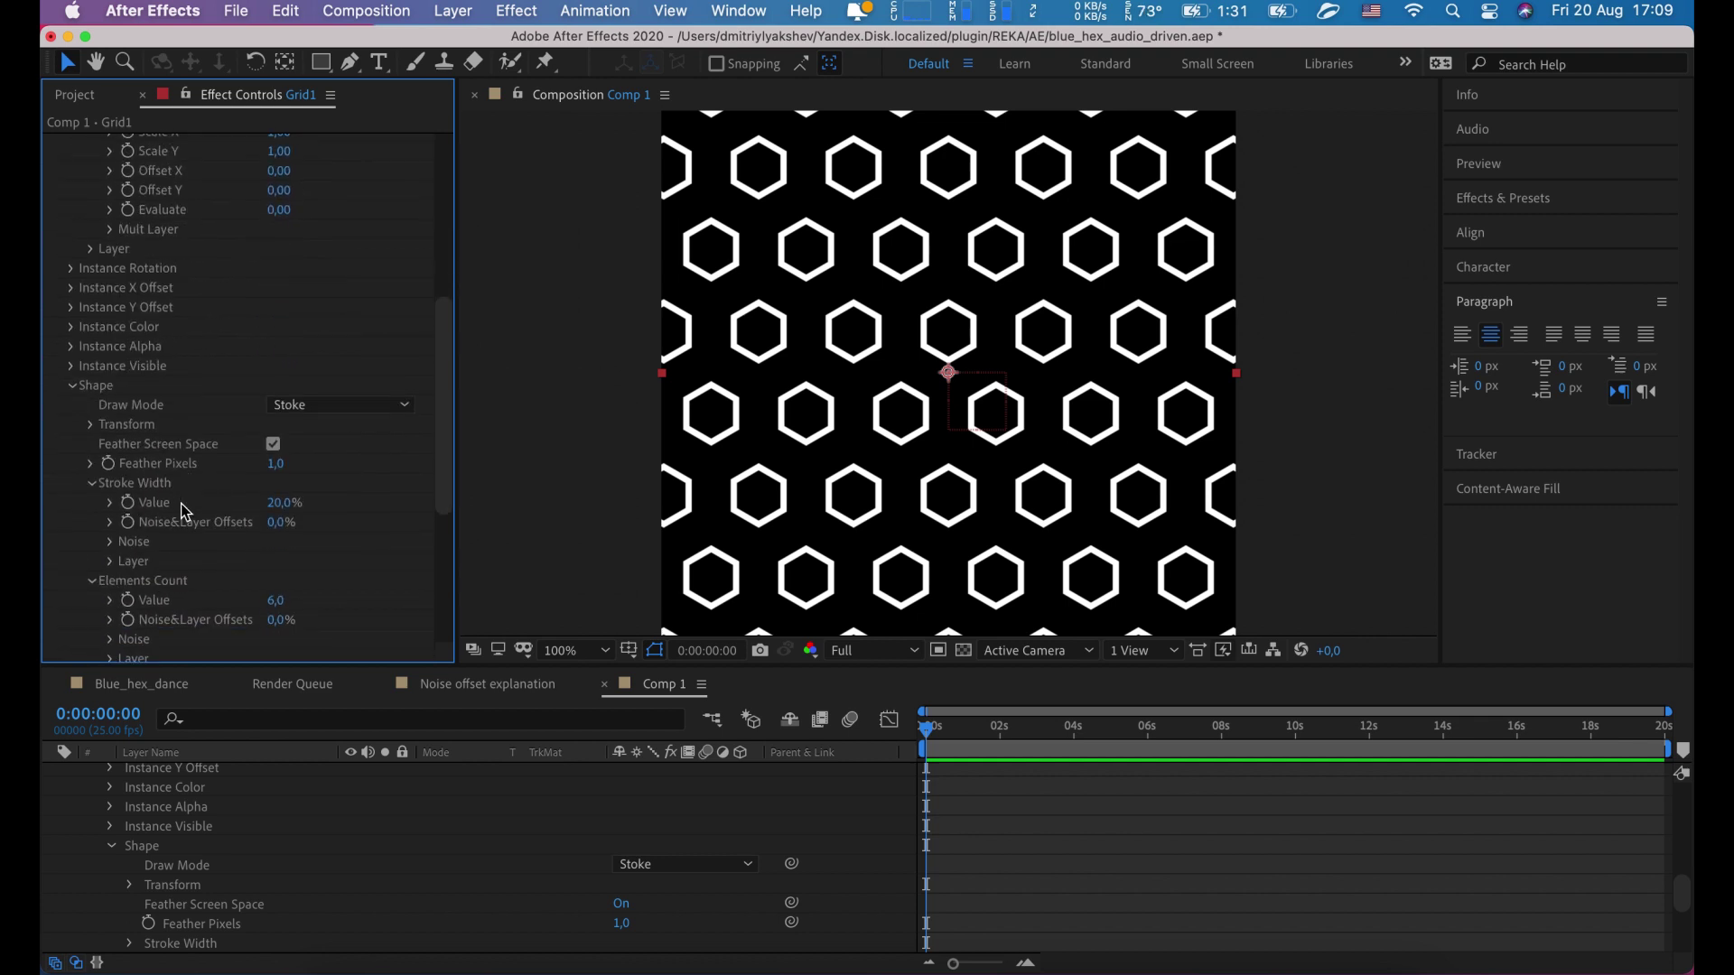
Step: Set the Shape X Scale noise Multiplier to 75 under Shape Transform
{"action": "left_click", "coordinate": [93, 425]}
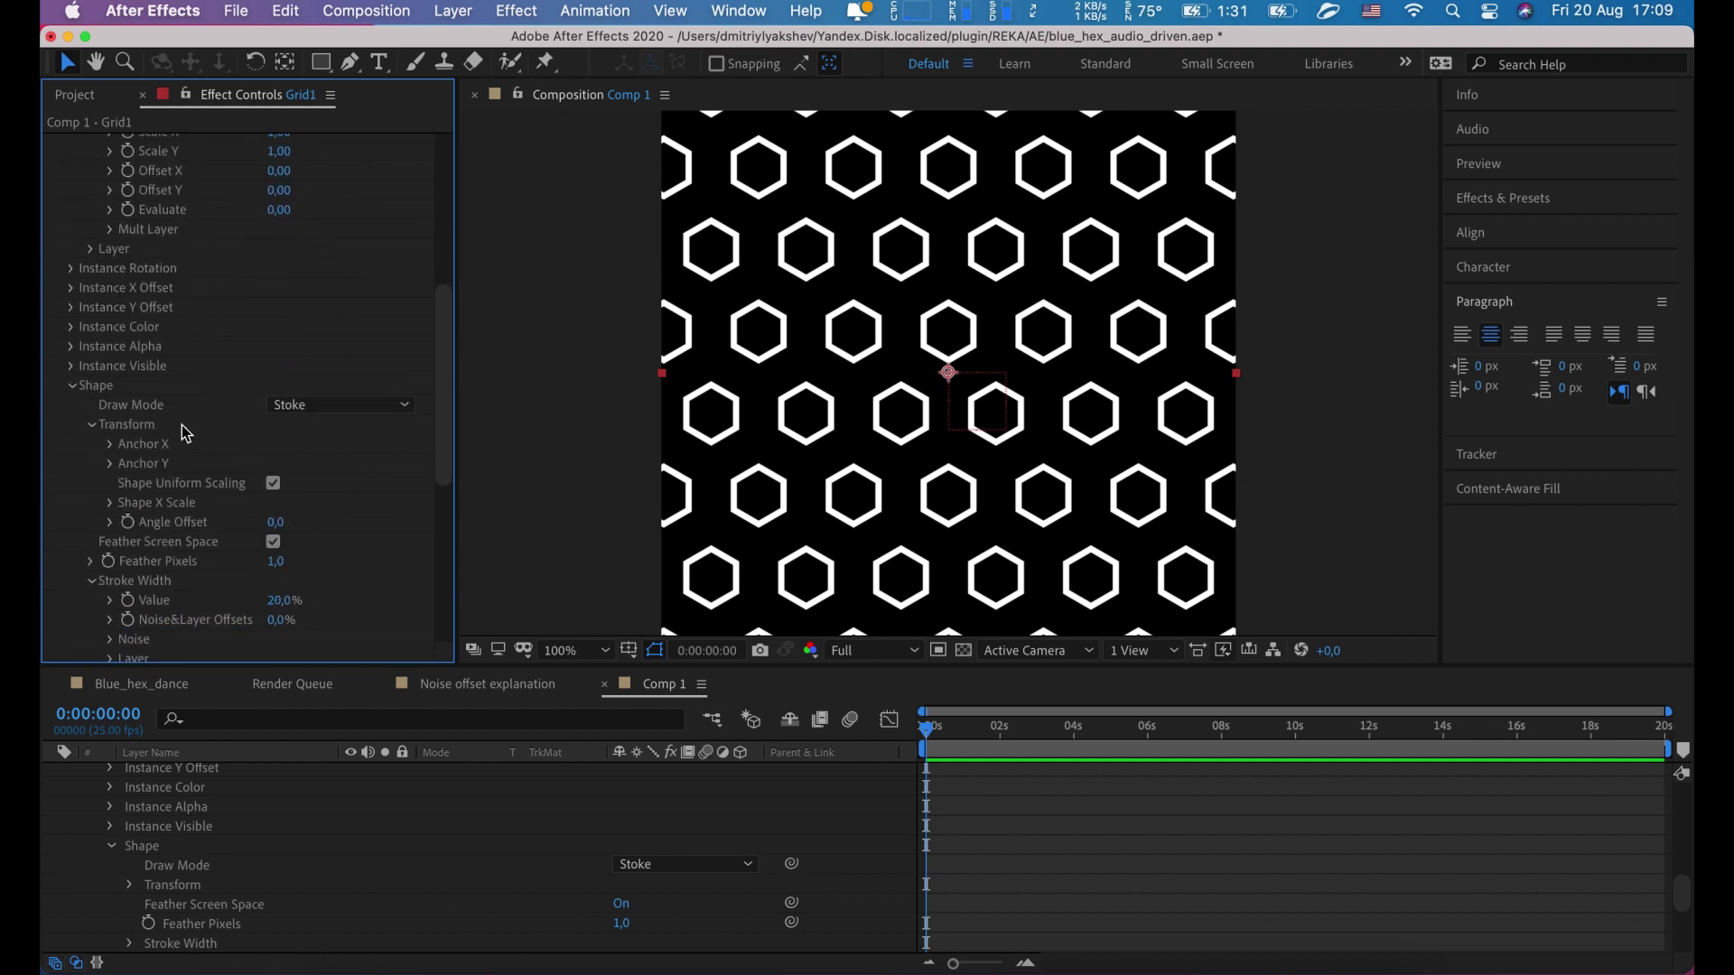
{"action": "left_click", "coordinate": [112, 502]}
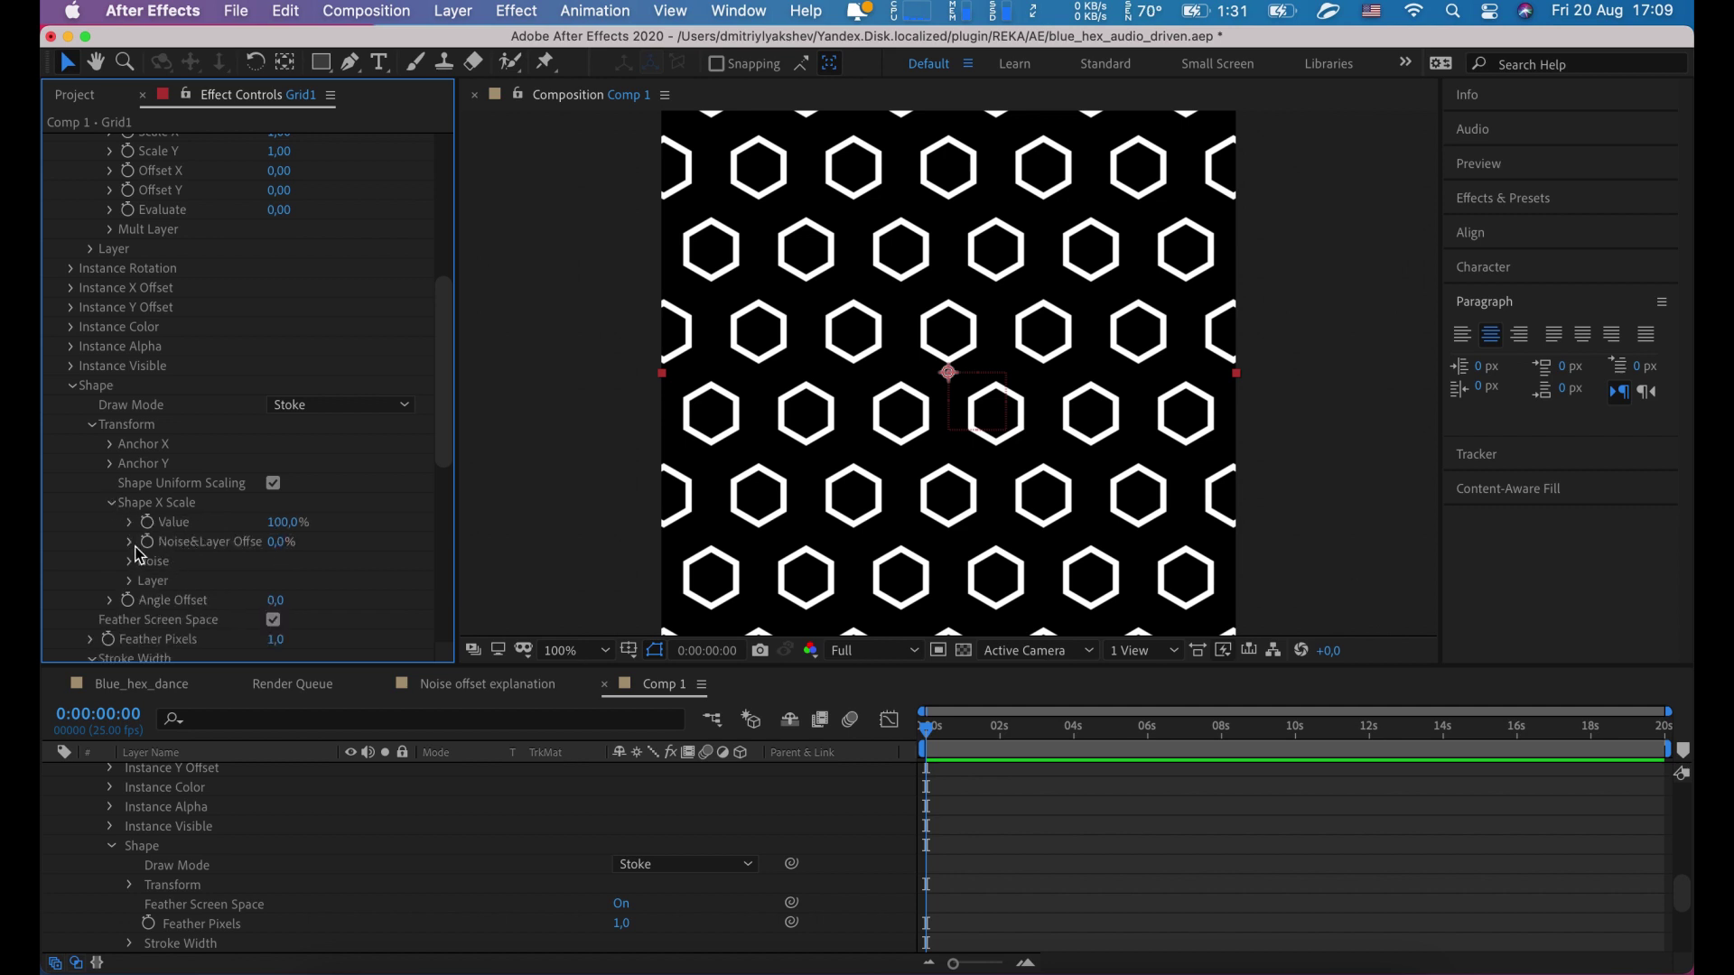
{"action": "left_click", "coordinate": [132, 561]}
{"action": "scroll", "coordinate": [137, 565], "scroll_direction": "down", "scroll_amount": 2}
{"action": "left_click", "coordinate": [273, 497]}
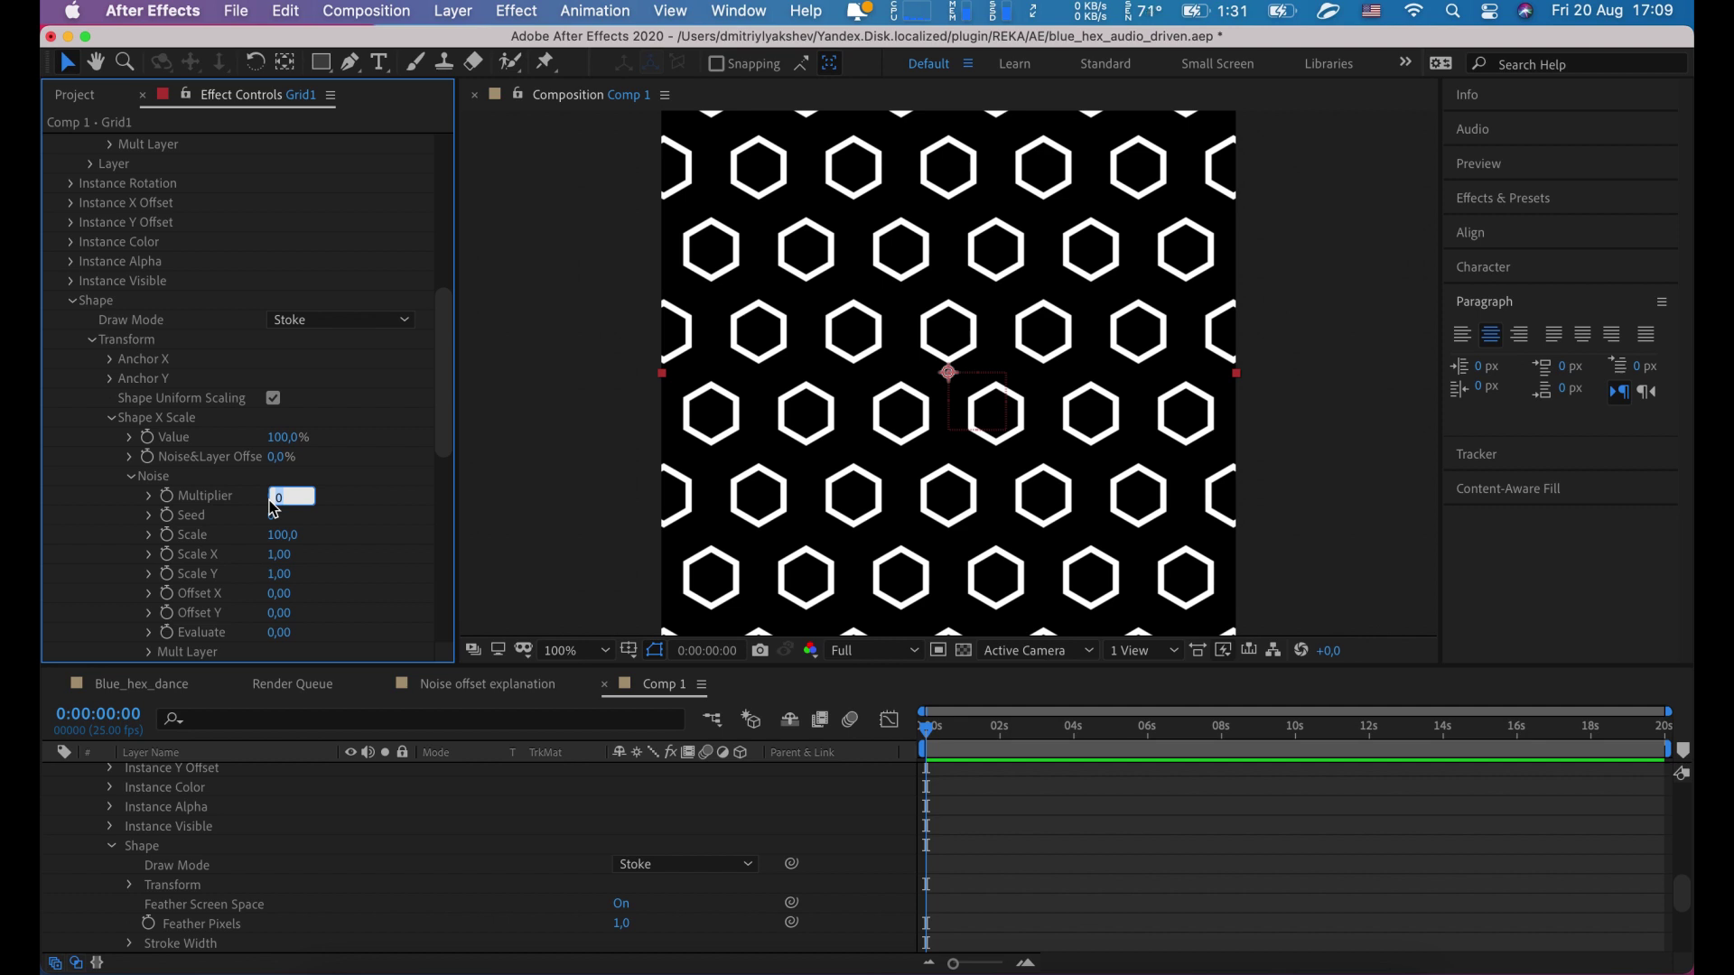
{"action": "type", "text": "75"}
{"action": "key", "text": "Return"}
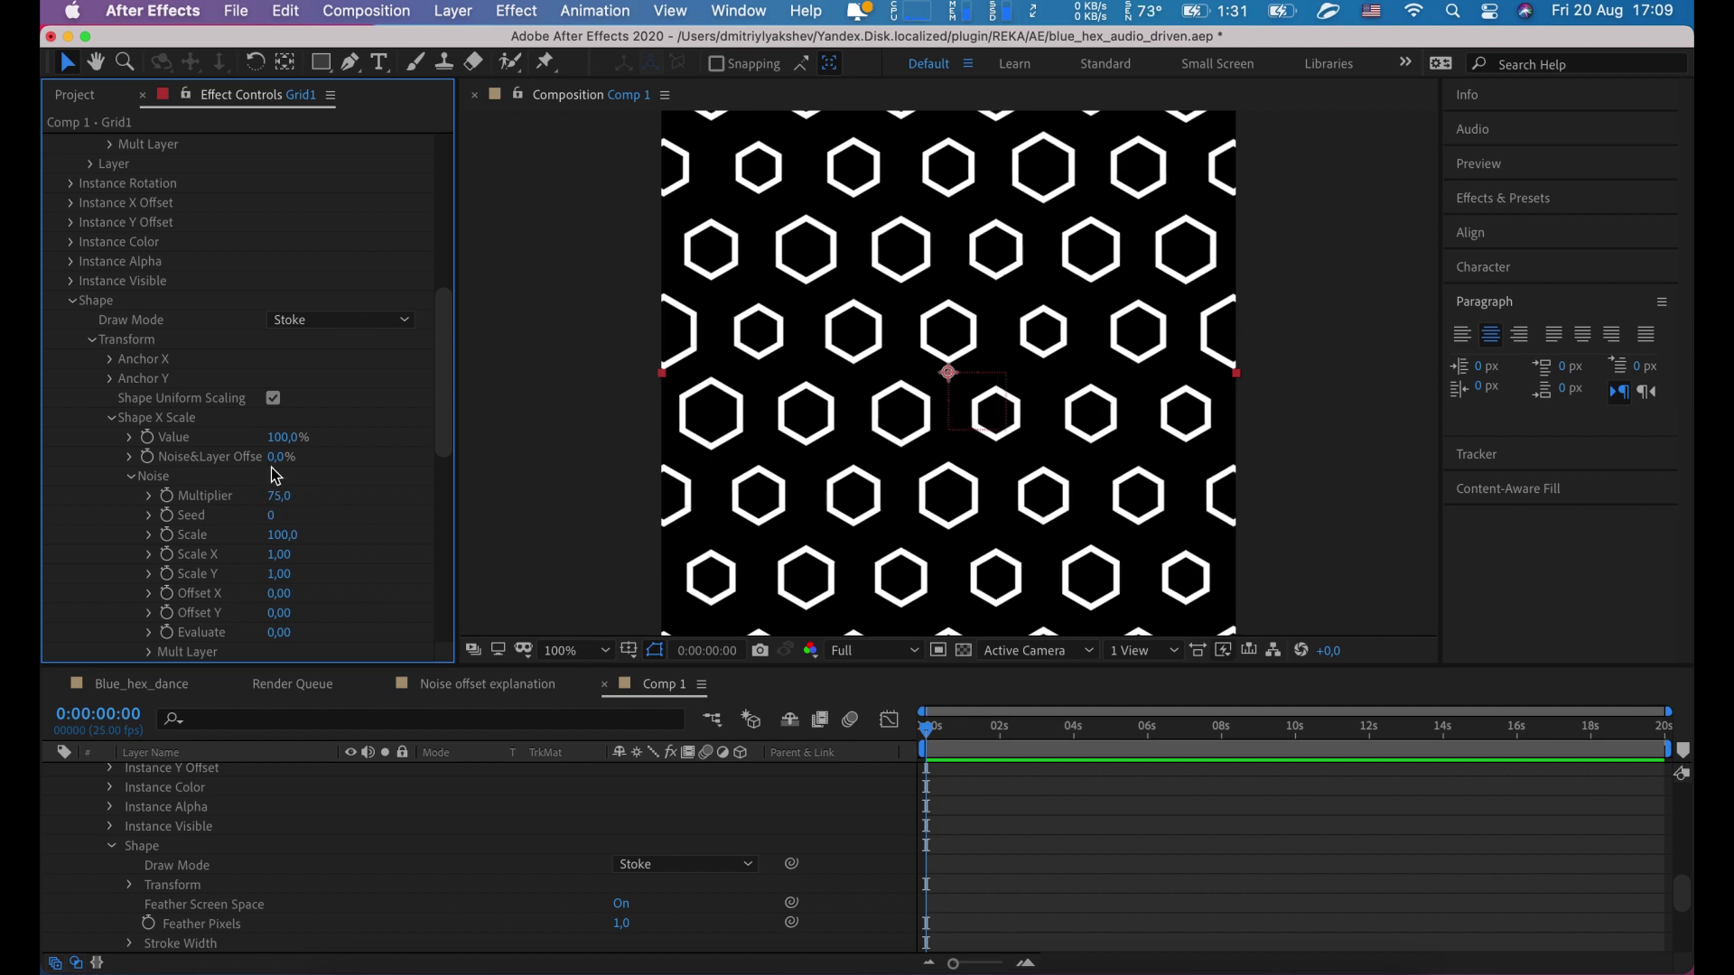
{"action": "left_click", "coordinate": [279, 457]}
Step: Apply a -100% Shape X Scale noise offset
{"action": "key", "text": "Return"}
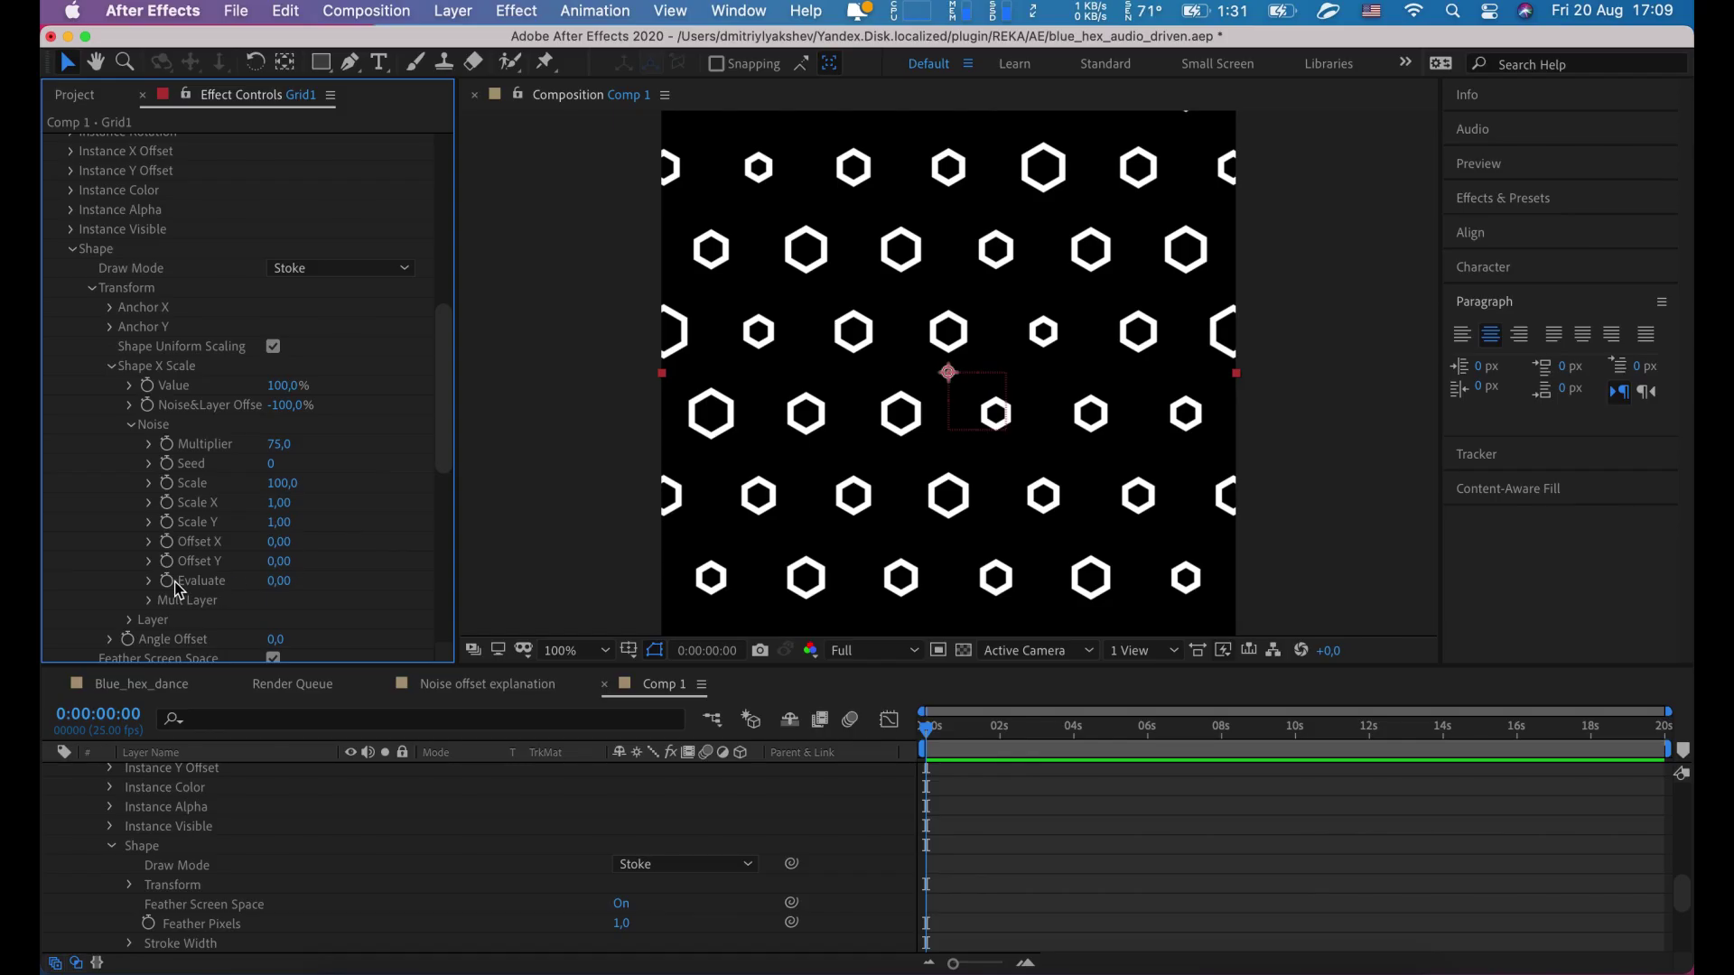
Step: Set the scale noise Evaluate expression to time*10 plus the Audio Amplitude Both Channels slider /10, then preview
{"action": "left_click", "coordinate": [170, 584], "text": "alt"}
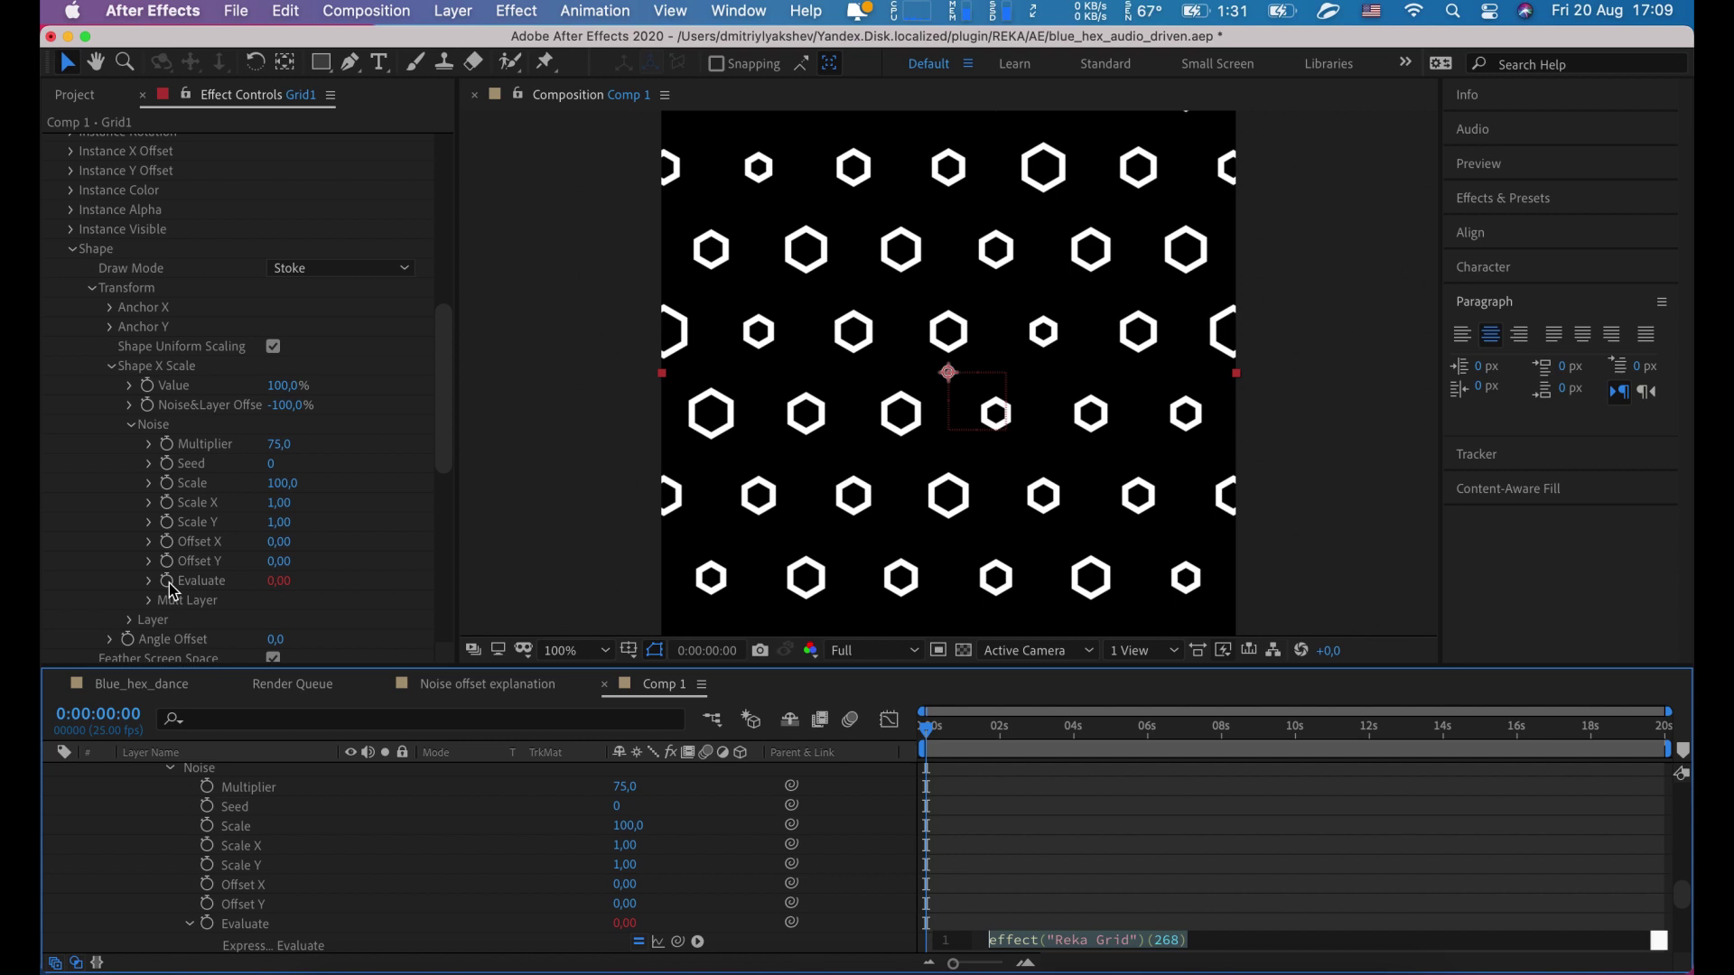
{"action": "type", "text": "time*"}
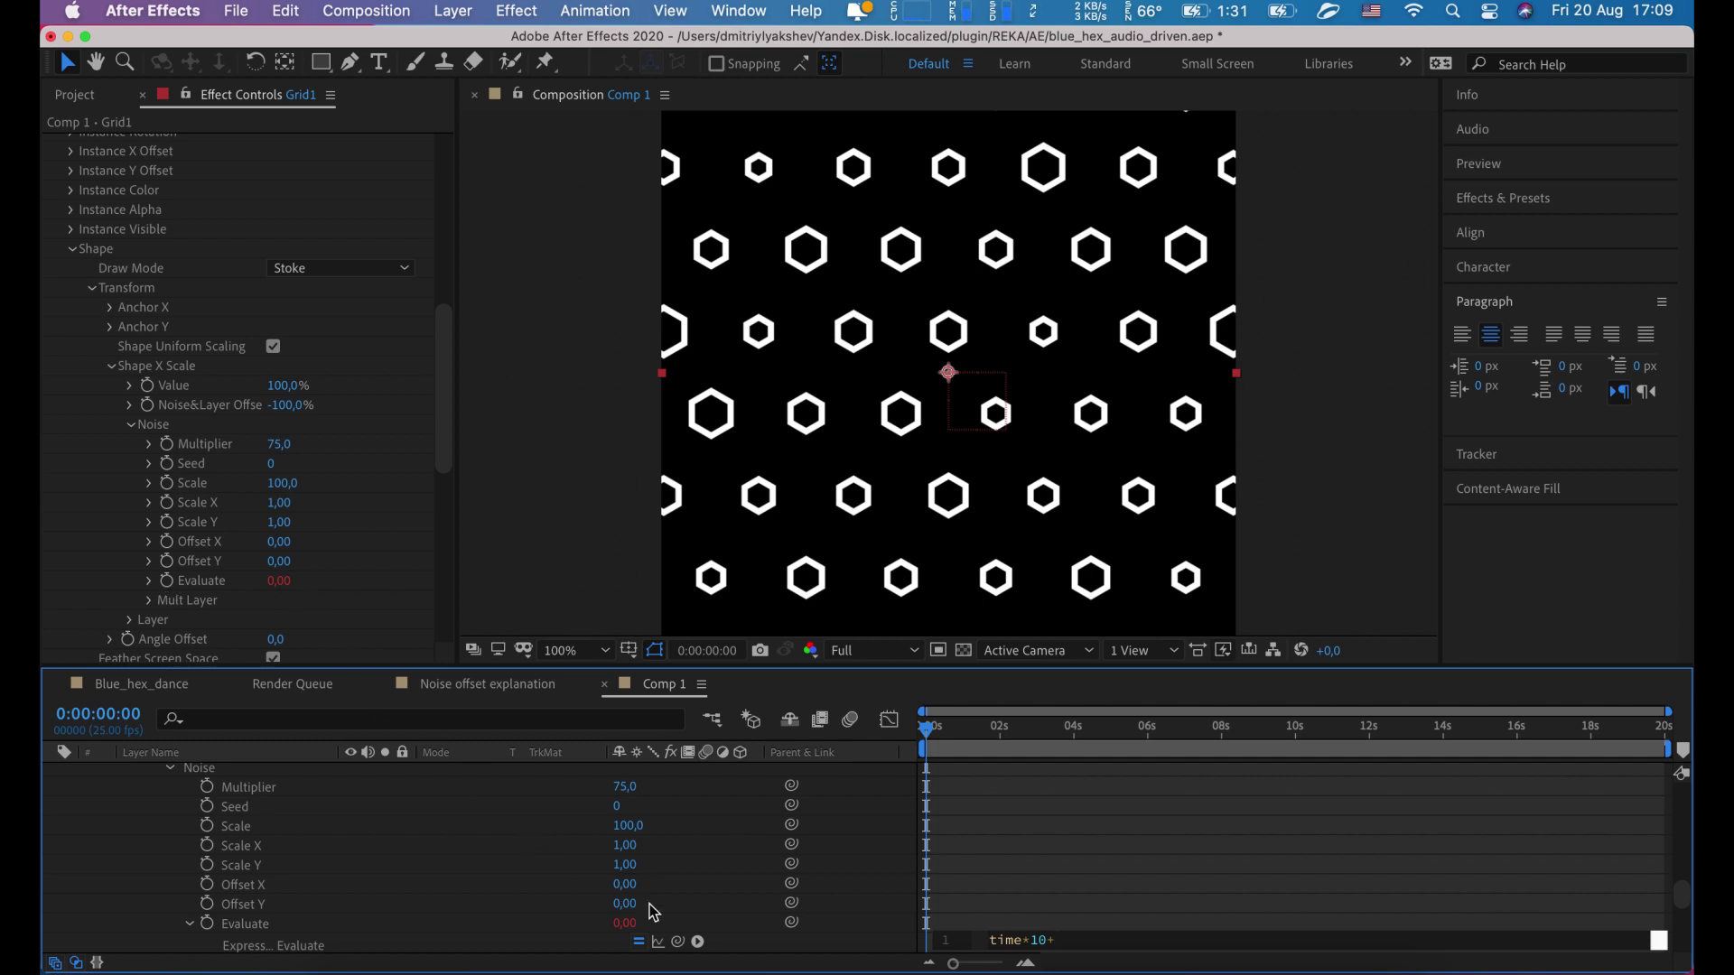
{"action": "left_click", "coordinate": [679, 942]}
{"action": "left_click_drag", "start_coordinate": [679, 942], "coordinate": [333, 781]}
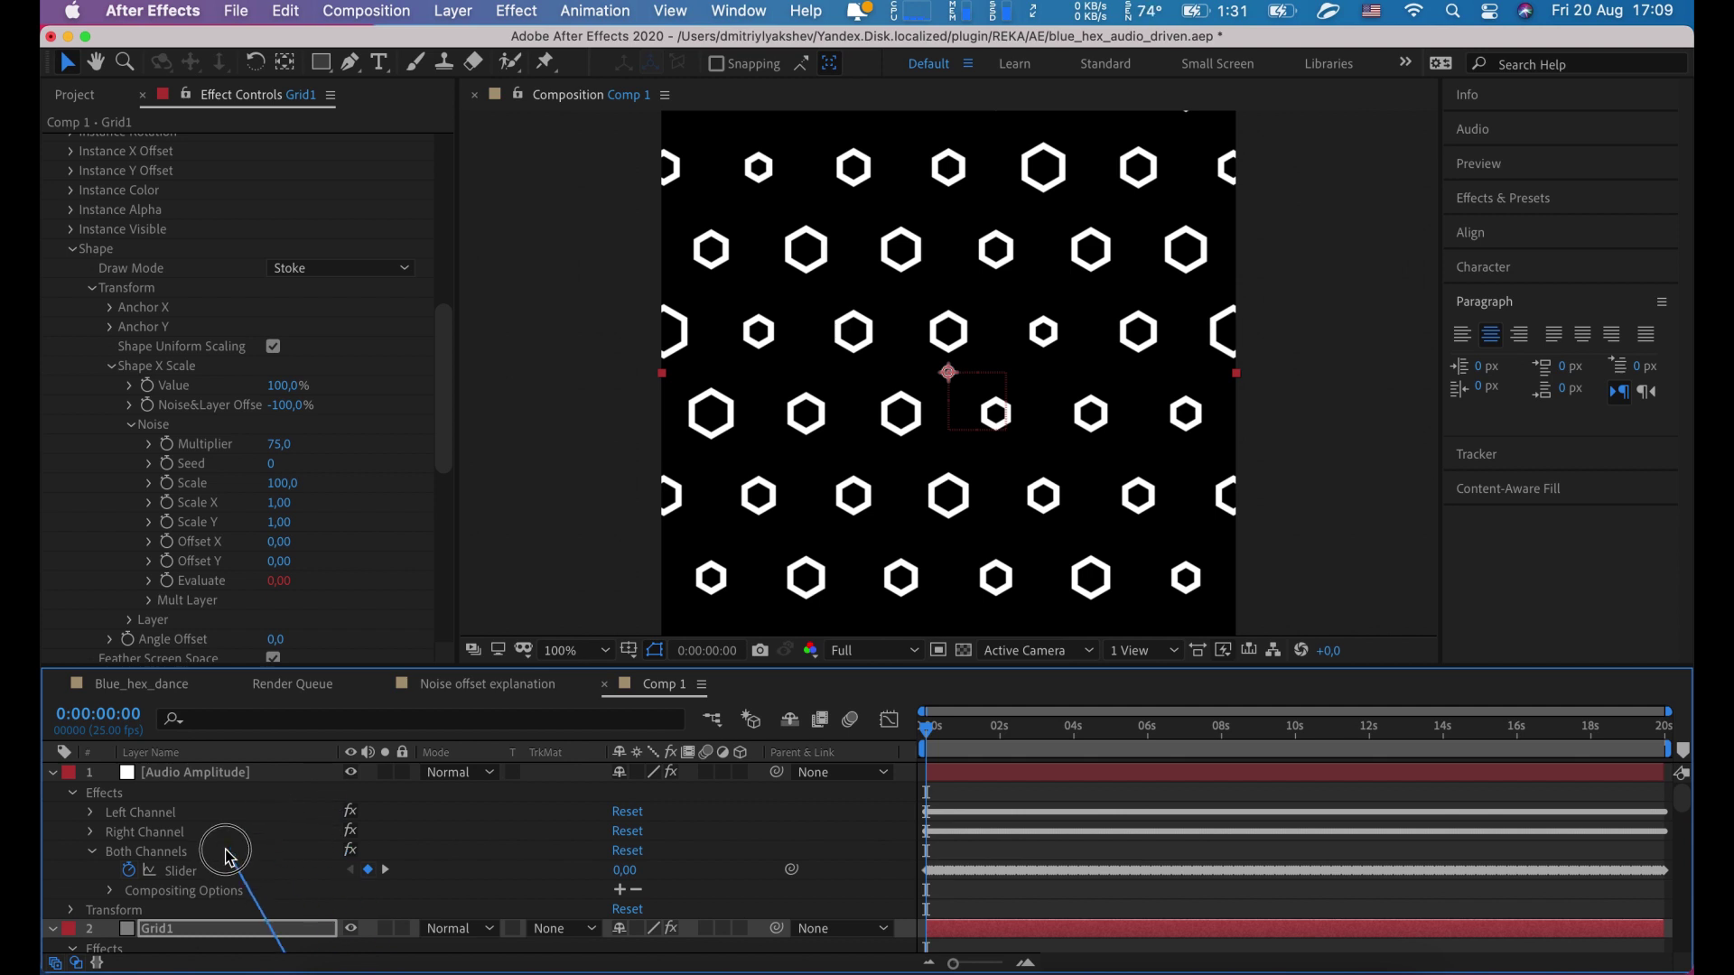
{"action": "left_click", "coordinate": [182, 873]}
{"action": "left_click_drag", "start_coordinate": [182, 873], "coordinate": [183, 876]}
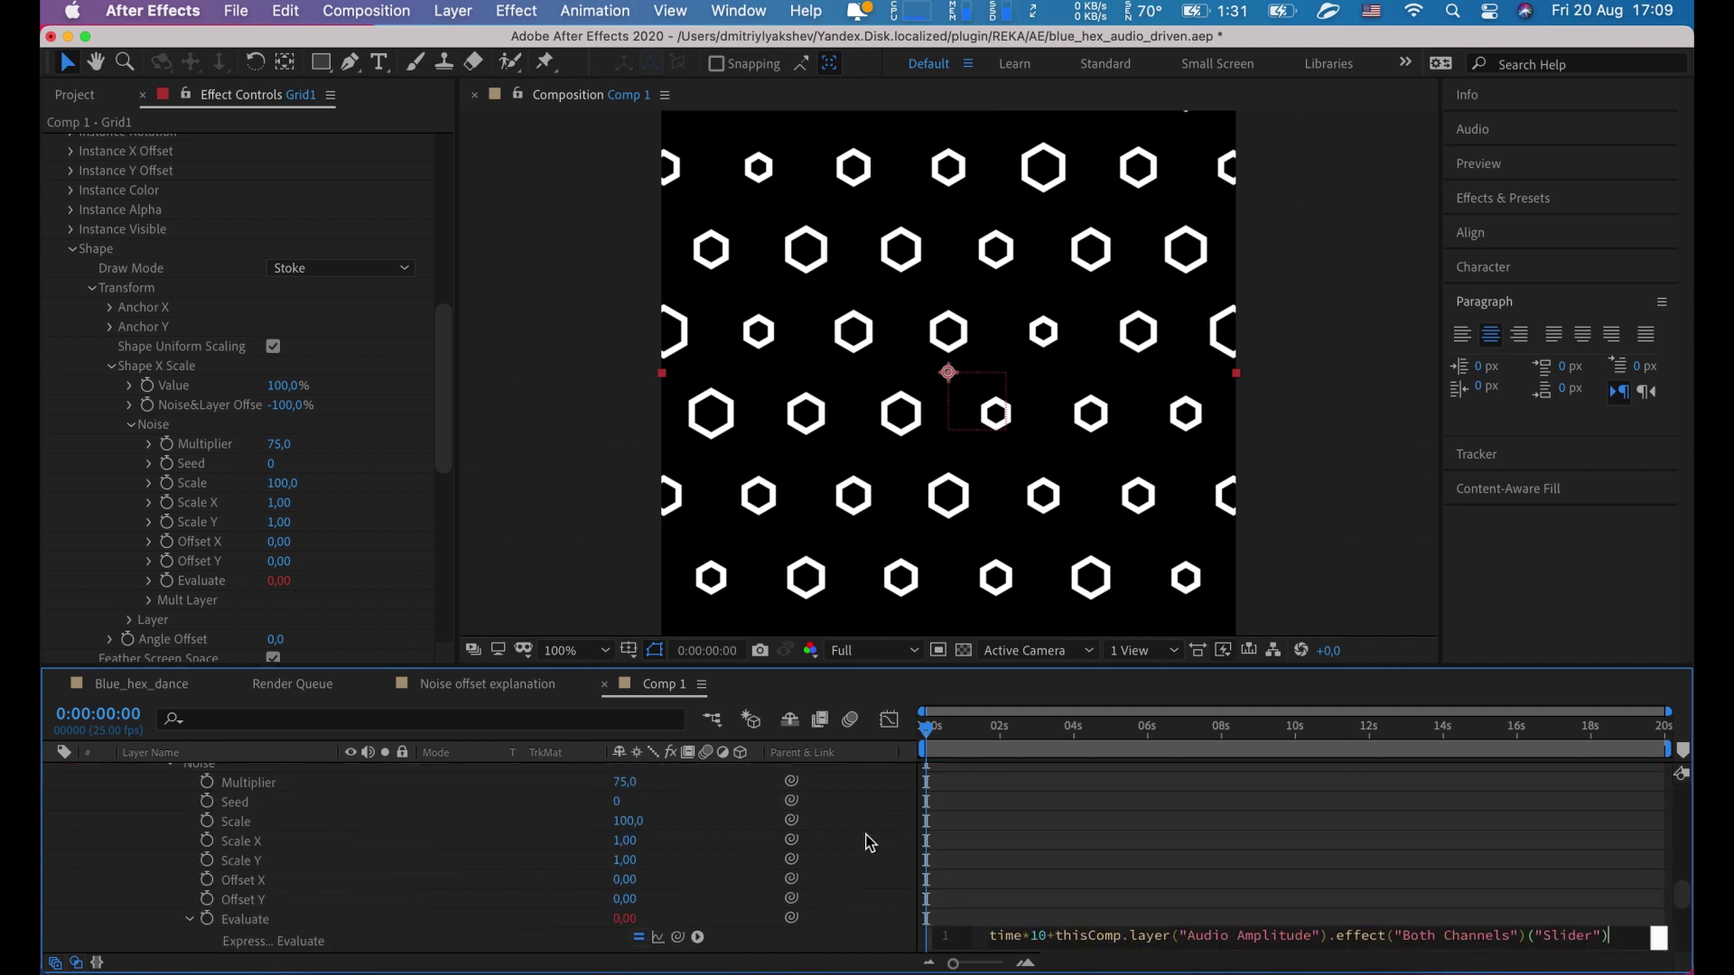
{"action": "left_click", "coordinate": [1097, 842]}
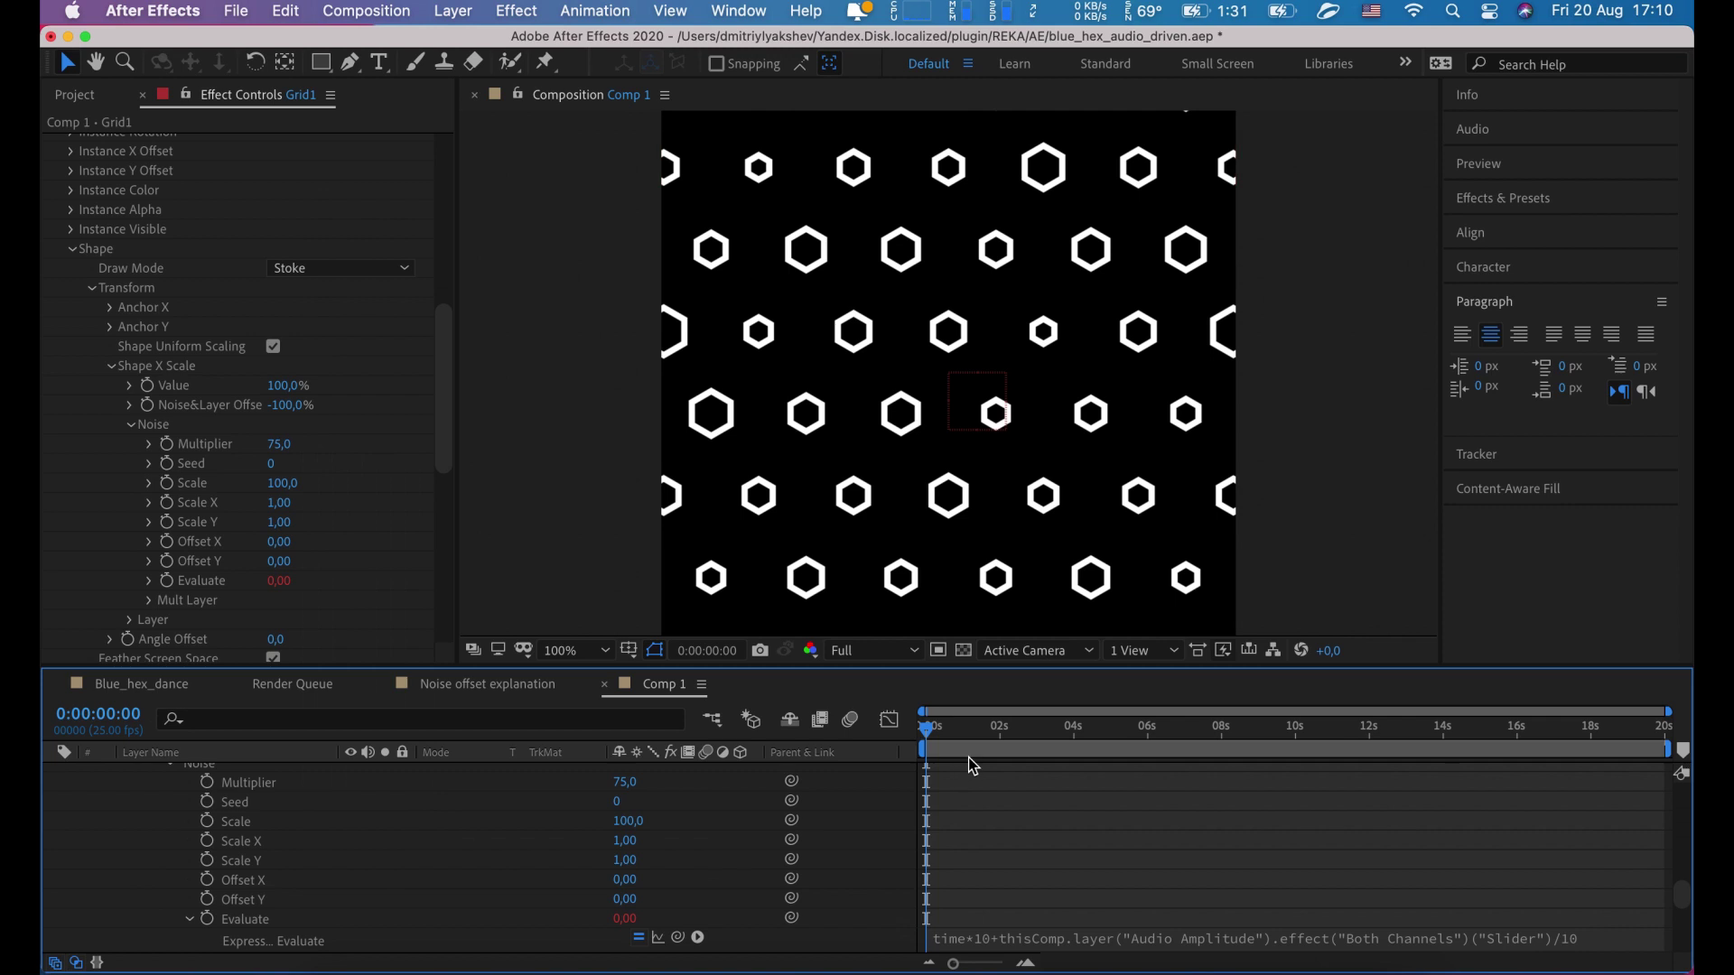
{"action": "left_click_drag", "start_coordinate": [963, 737], "coordinate": [923, 742]}
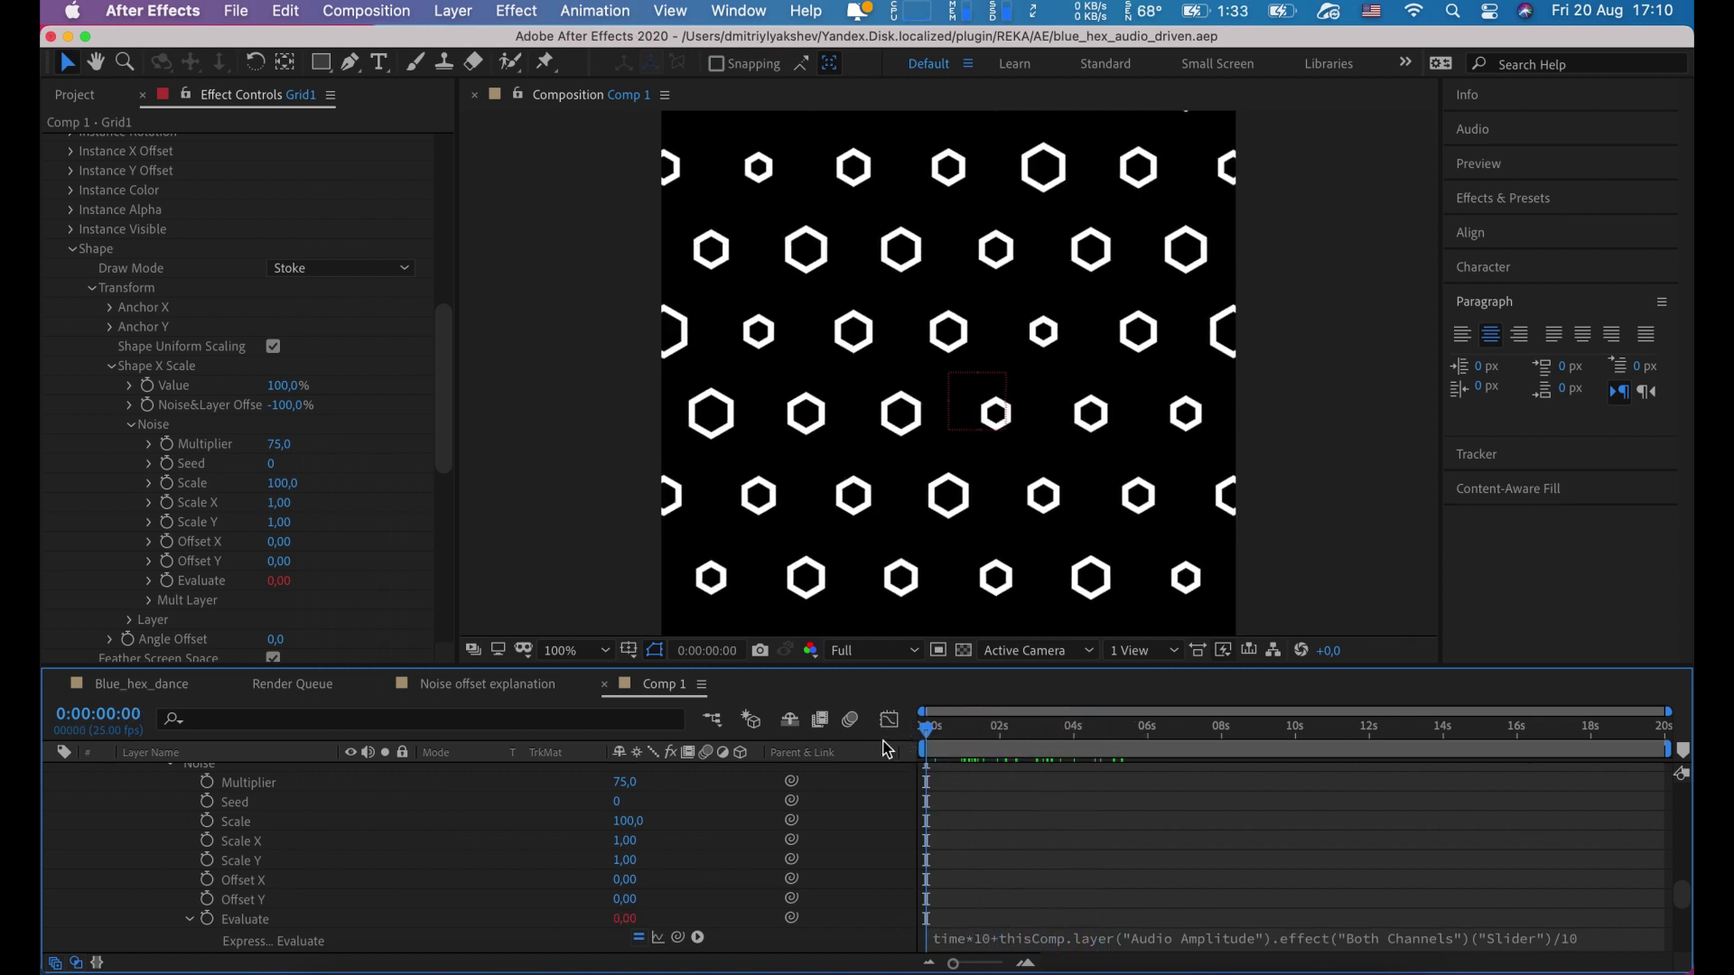
Step: Set the Instance Radius value to 100 and collapse its noise settings
{"action": "scroll", "coordinate": [230, 293], "scroll_direction": "up", "scroll_amount": 5}
{"action": "scroll", "coordinate": [230, 293], "scroll_direction": "up", "scroll_amount": 8}
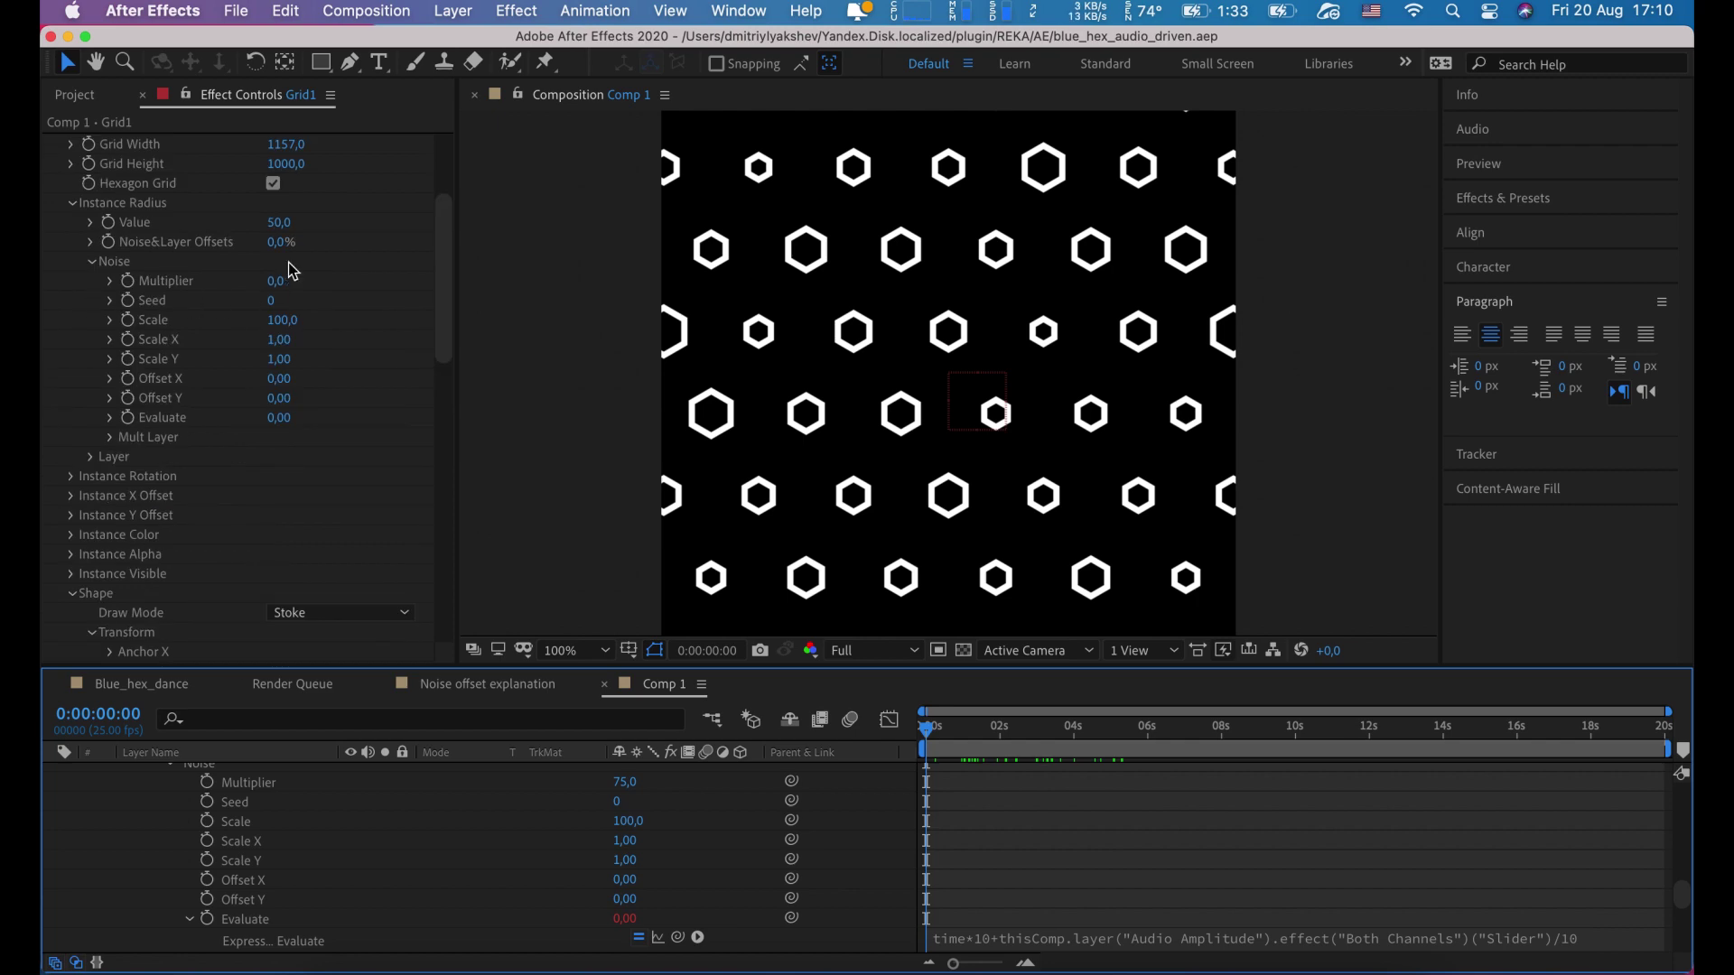
{"action": "left_click", "coordinate": [282, 224]}
{"action": "type", "text": "100"}
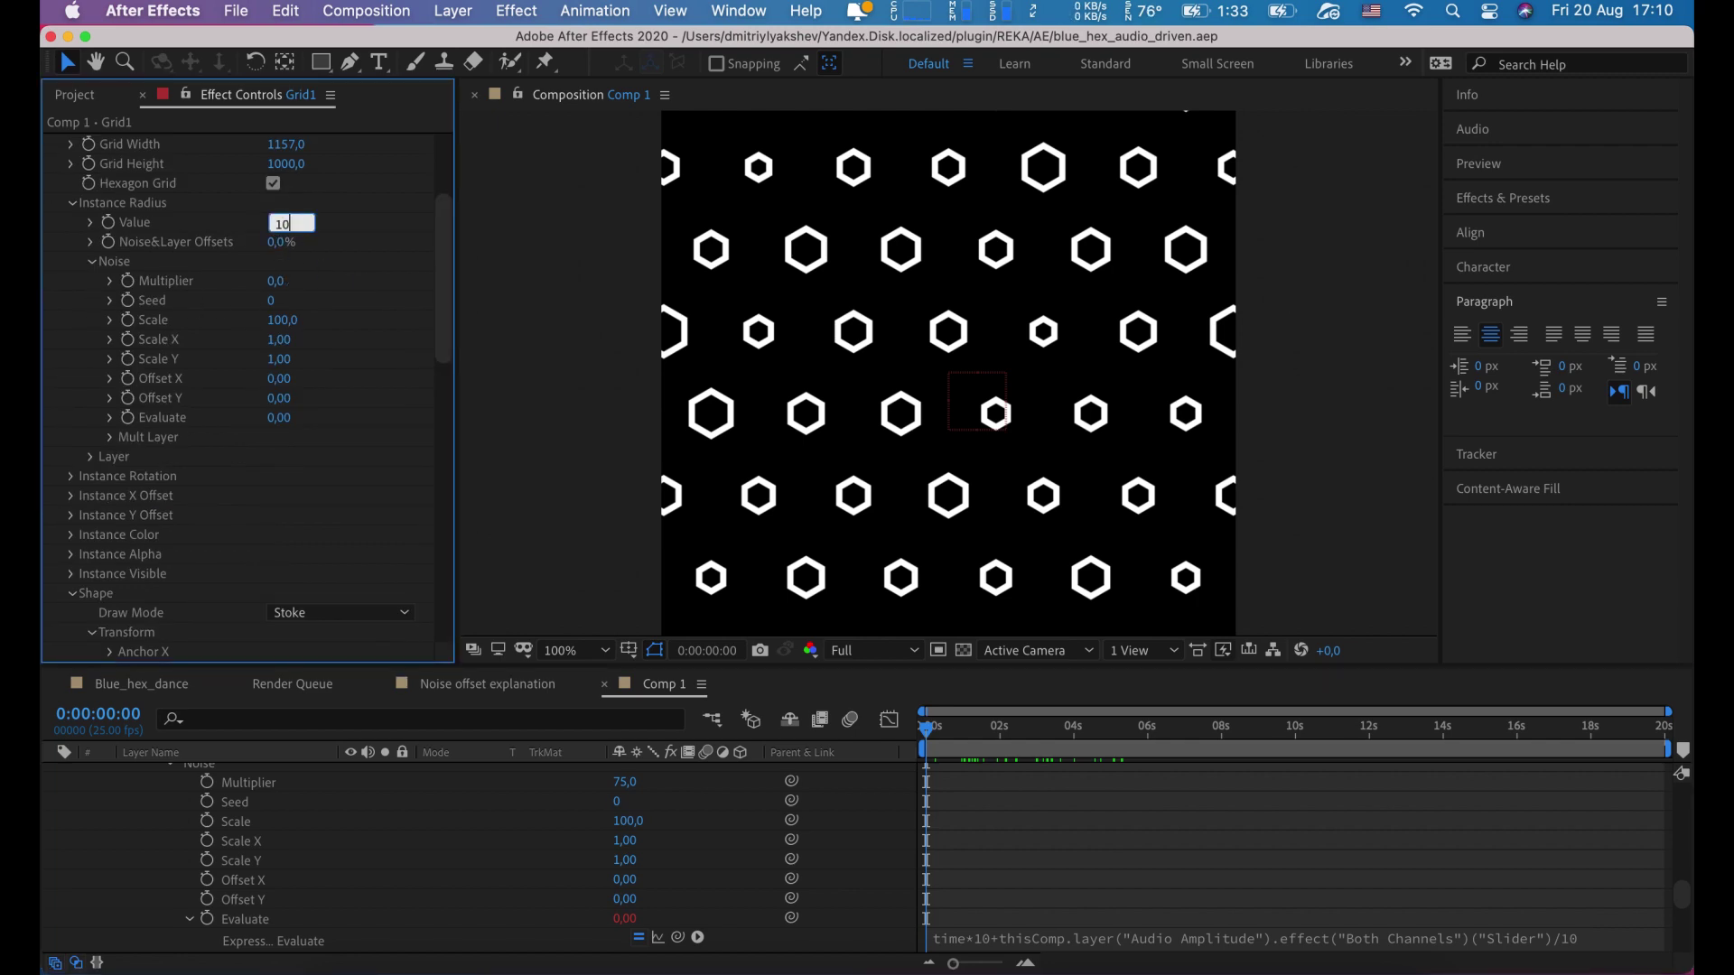
{"action": "key", "text": "Return"}
{"action": "left_click", "coordinate": [91, 261]}
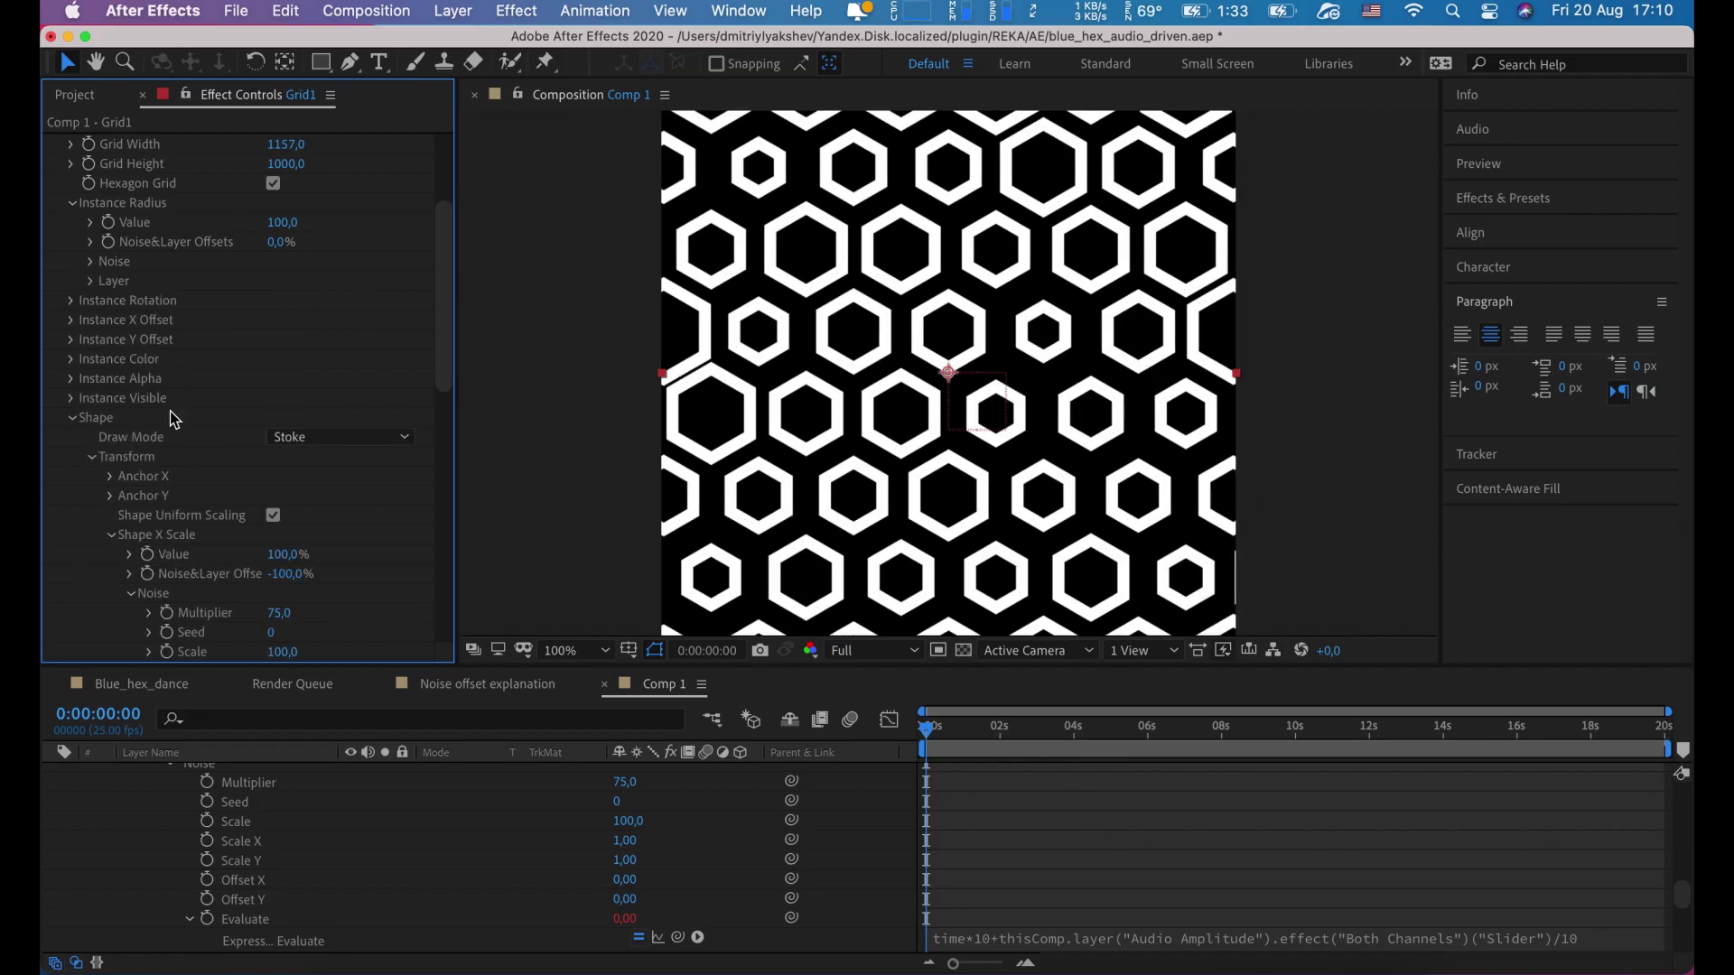
Step: Lower Stroke Width from 20% to 13.4% and collapse the Shape groups
{"action": "scroll", "coordinate": [192, 447], "scroll_direction": "down", "scroll_amount": 3}
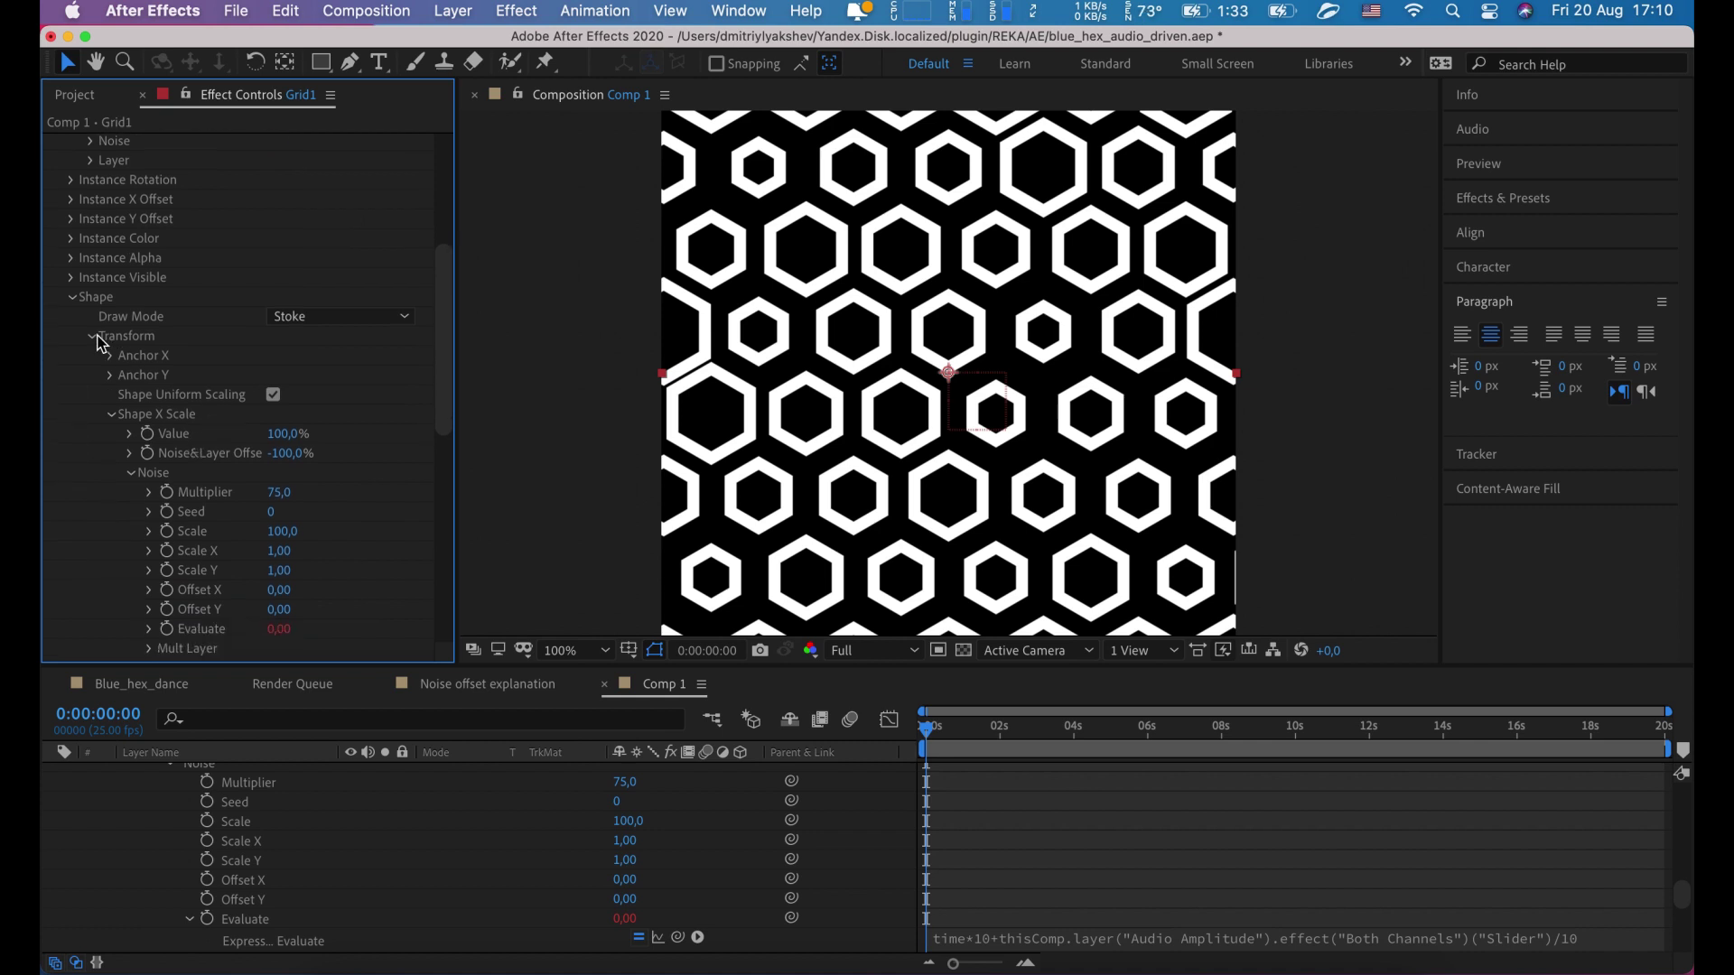
{"action": "left_click", "coordinate": [94, 336]}
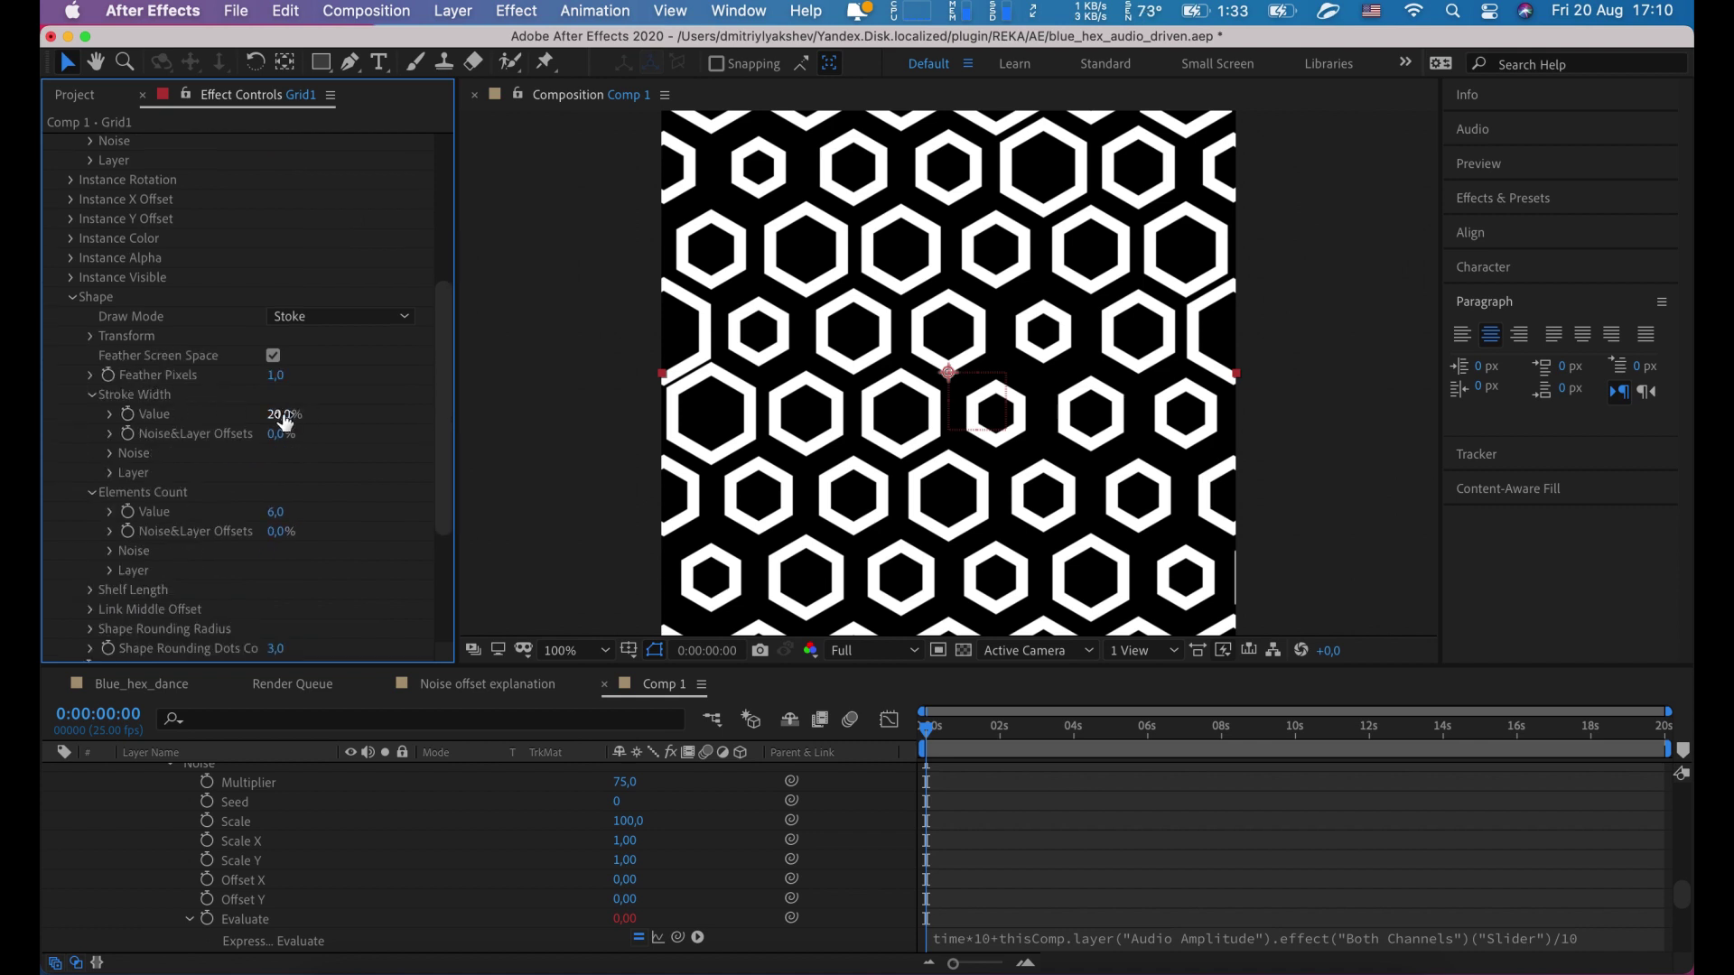
{"action": "left_click_drag", "start_coordinate": [284, 422], "coordinate": [223, 431]}
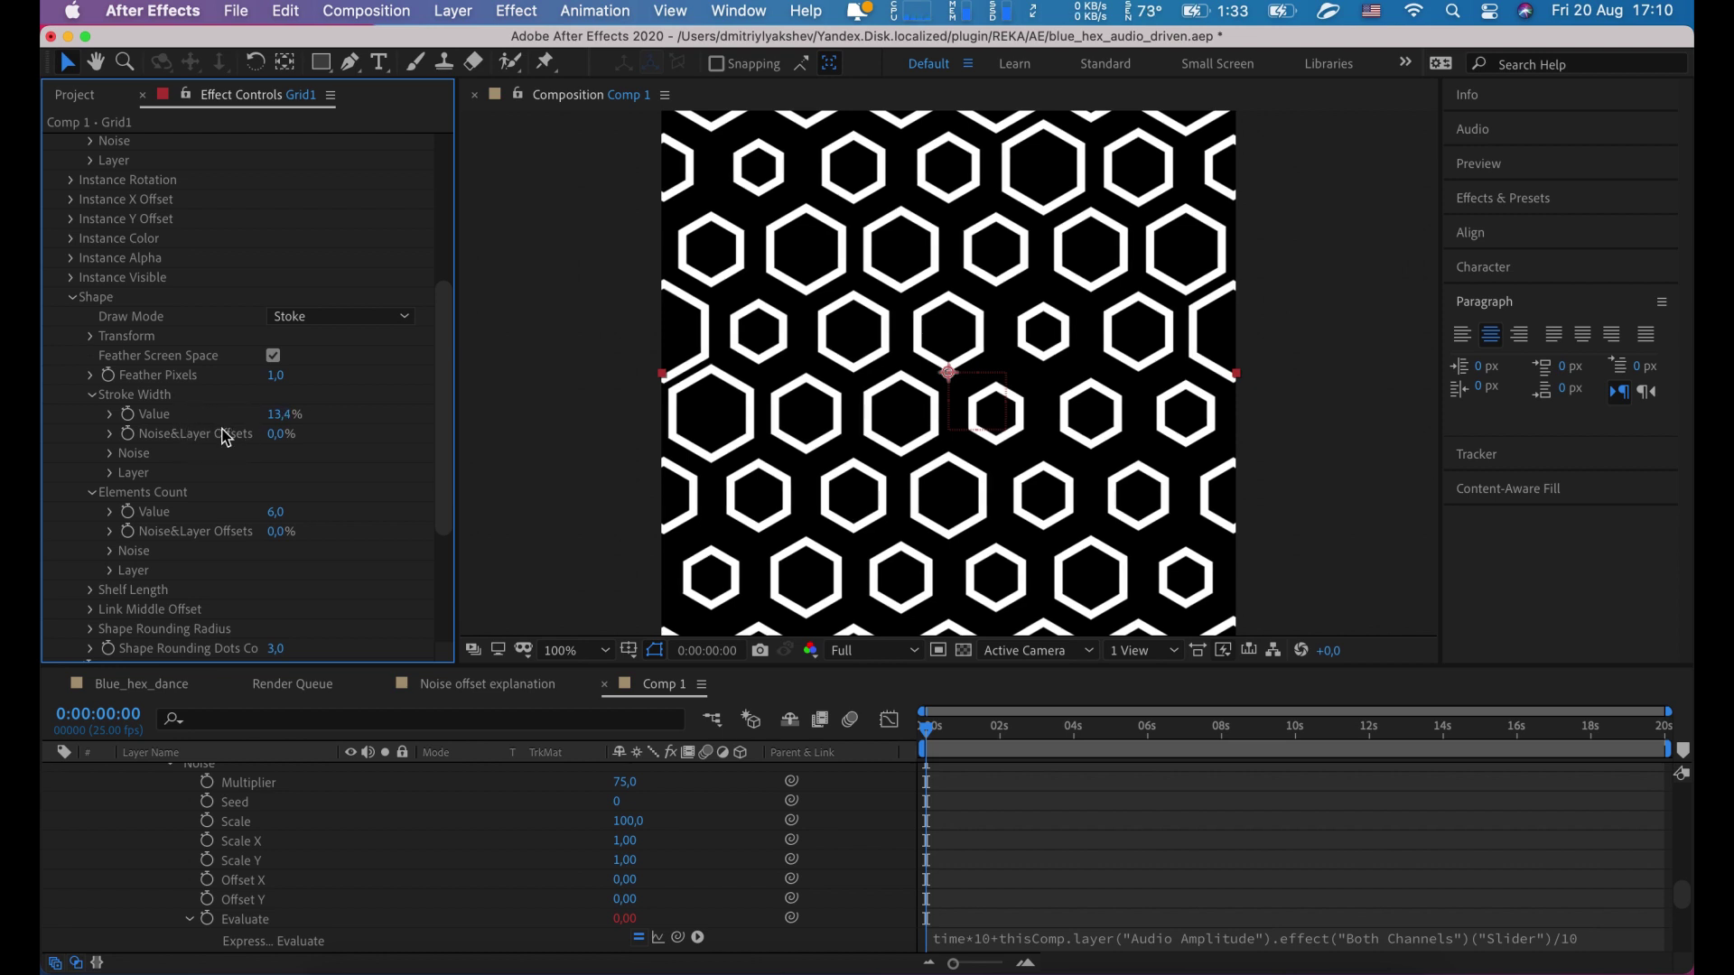
{"action": "left_click", "coordinate": [74, 298]}
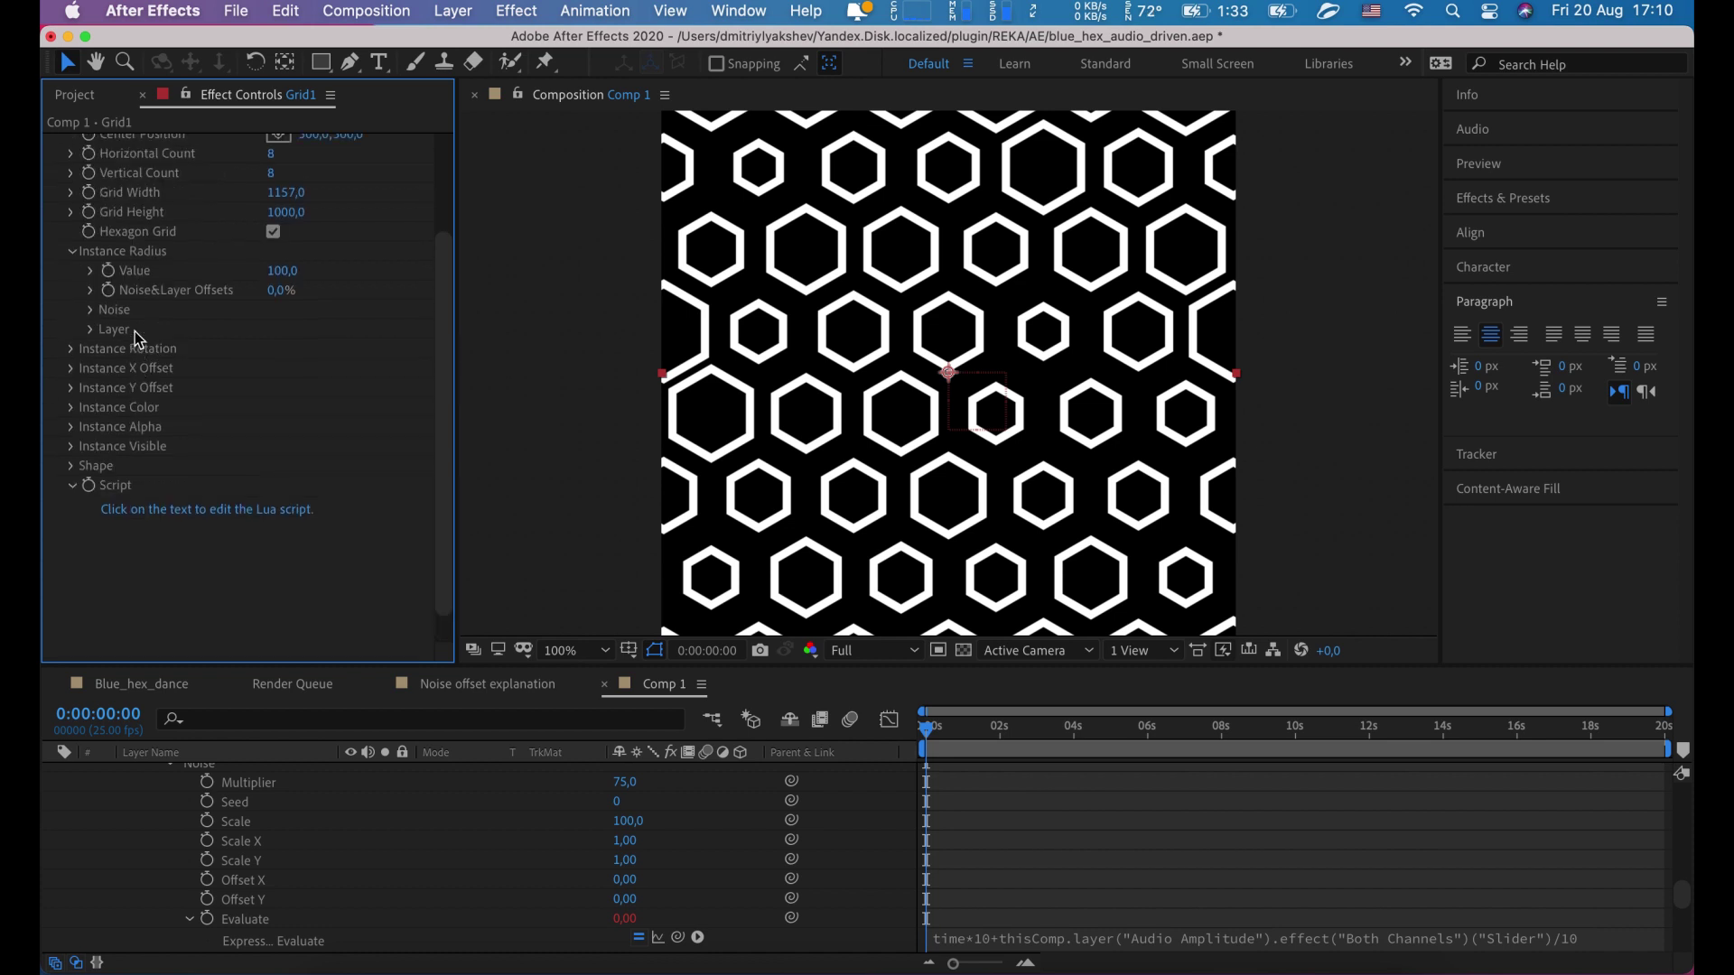
{"action": "scroll", "coordinate": [135, 351], "scroll_direction": "up", "scroll_amount": 3}
Step: Set the Instance Color of the hexagon outlines to blue 0072FF
{"action": "left_click", "coordinate": [72, 337]}
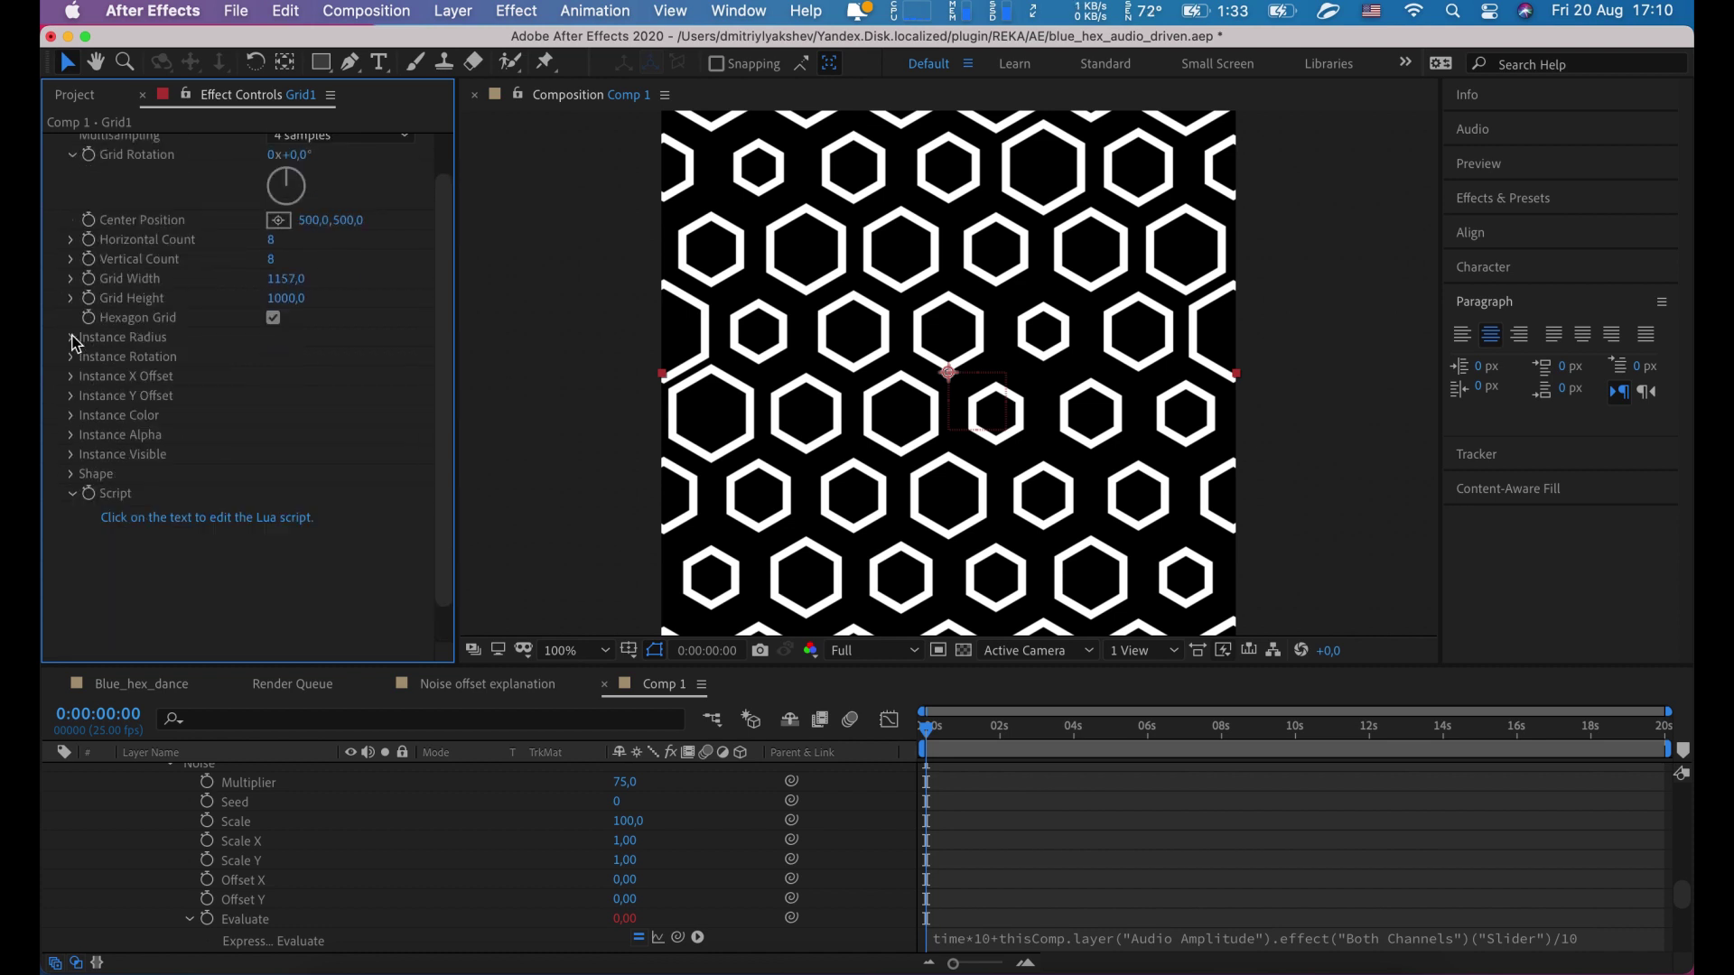
{"action": "left_click", "coordinate": [71, 416]}
{"action": "left_click", "coordinate": [282, 441]}
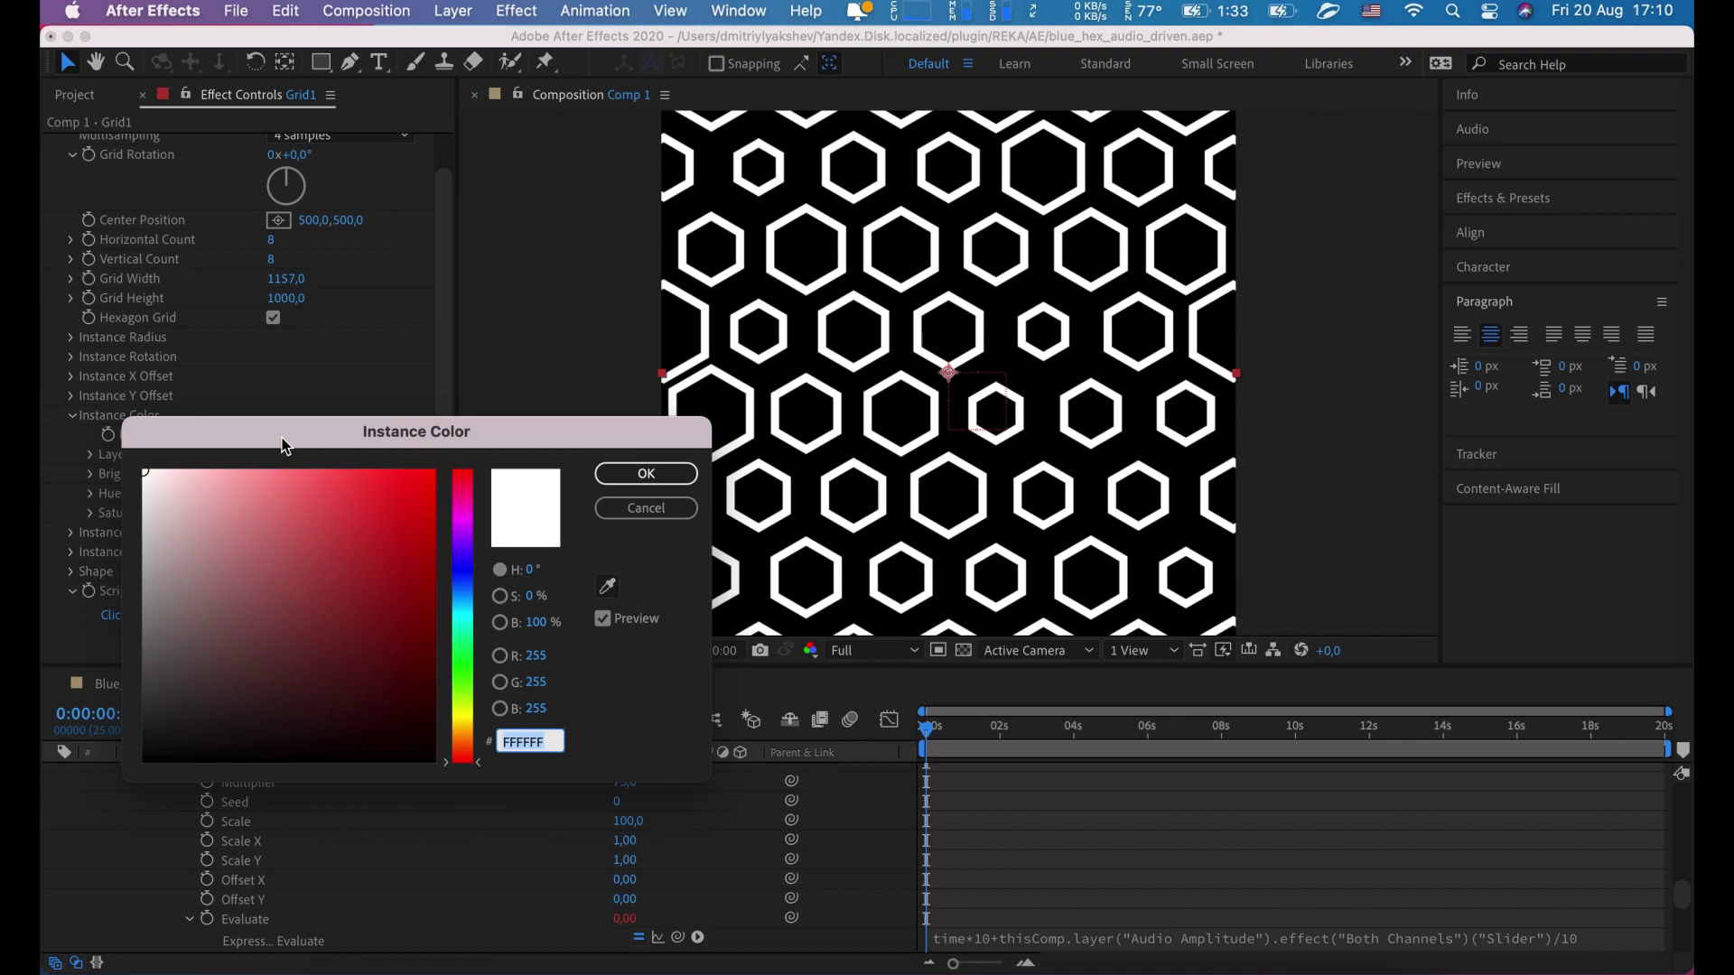
{"action": "left_click_drag", "start_coordinate": [465, 607], "coordinate": [461, 588]}
{"action": "left_click_drag", "start_coordinate": [397, 533], "coordinate": [461, 452]}
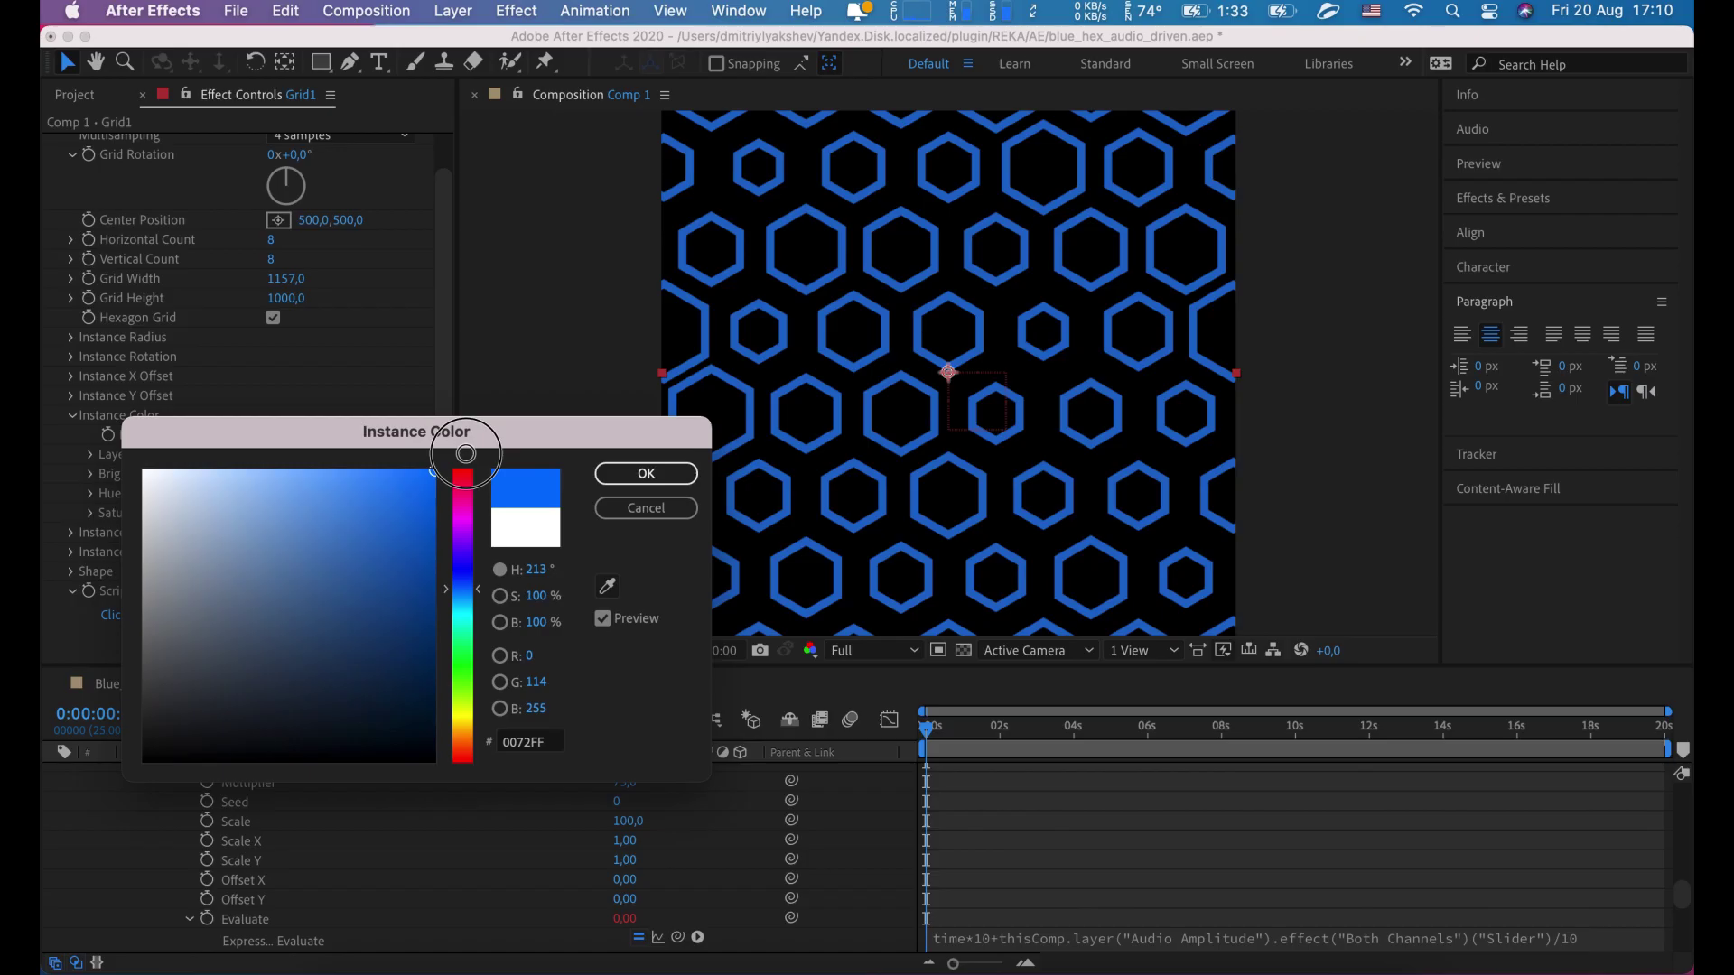
{"action": "left_click", "coordinate": [647, 477]}
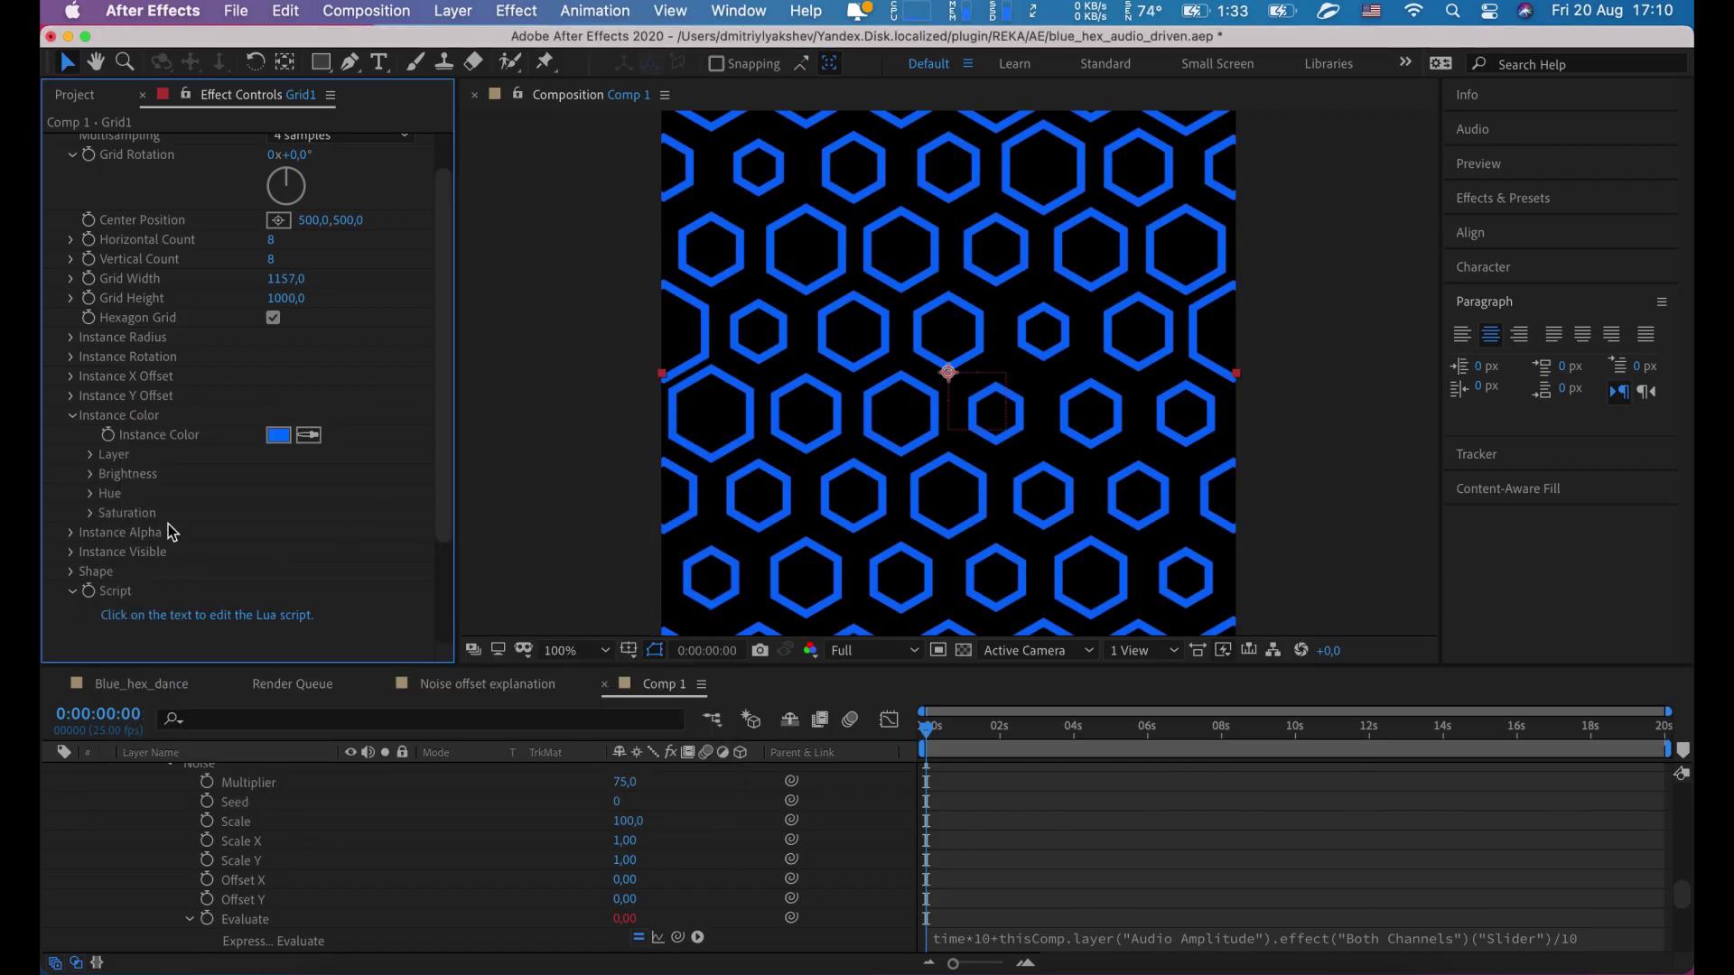
Step: Set the brightness noise Multiplier to 120
{"action": "left_click", "coordinate": [90, 474]}
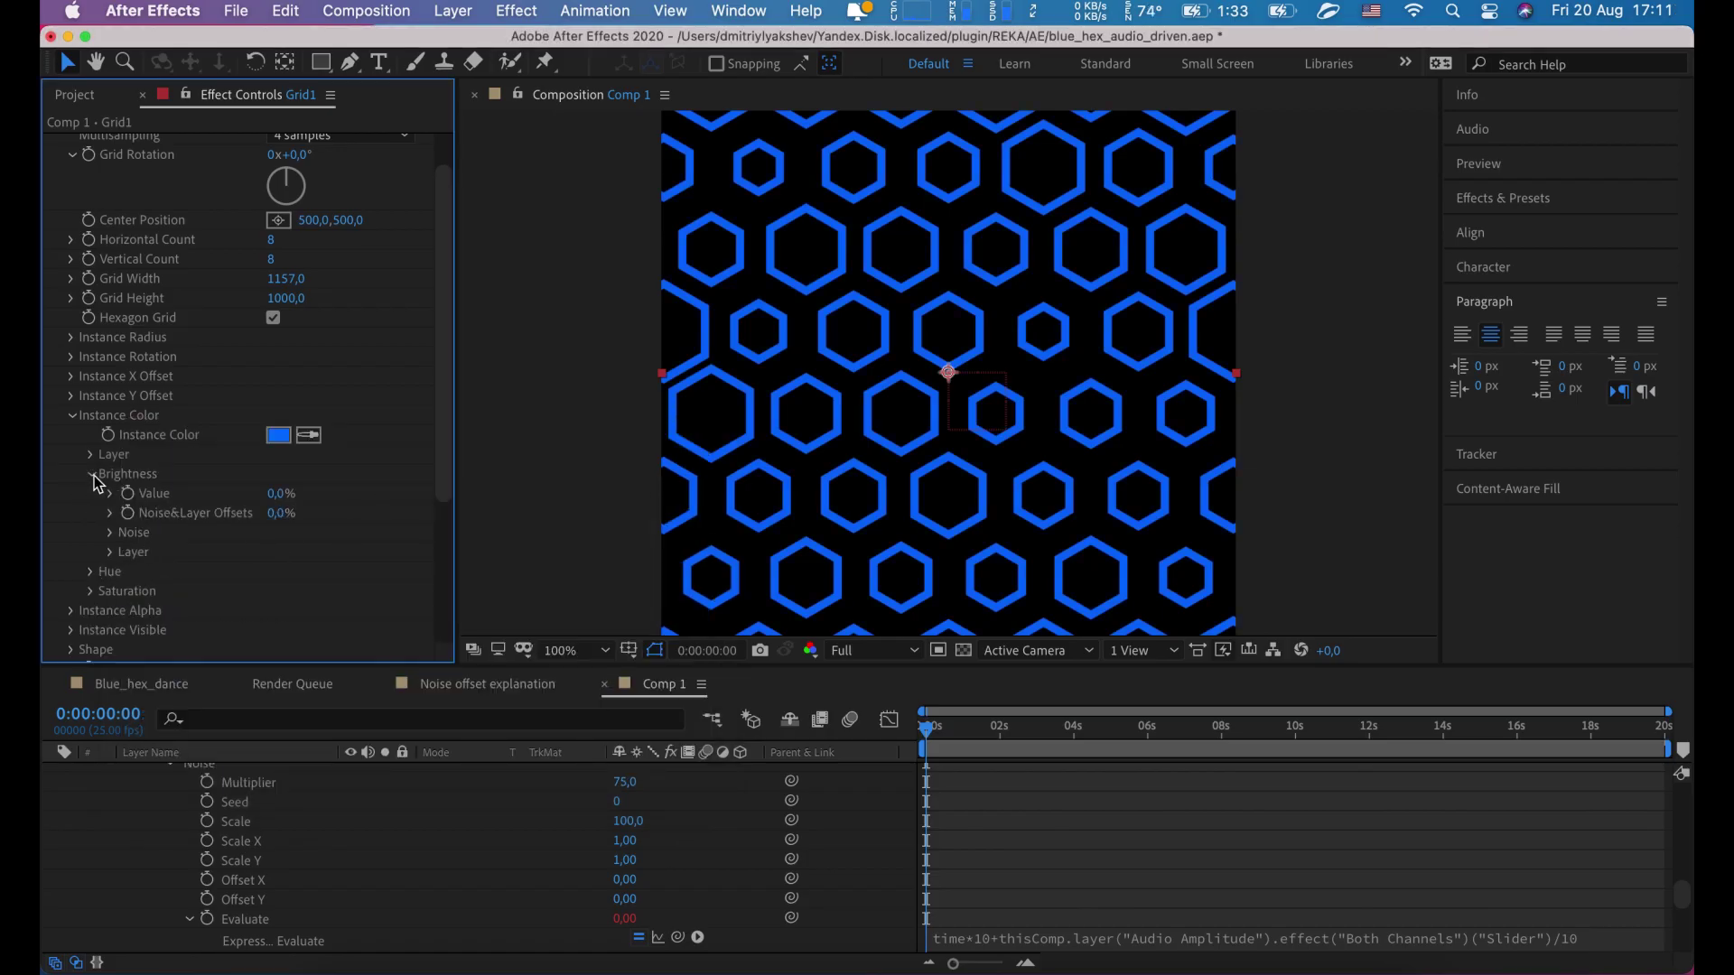
{"action": "left_click", "coordinate": [109, 533]}
{"action": "scroll", "coordinate": [113, 542], "scroll_direction": "down", "scroll_amount": 2}
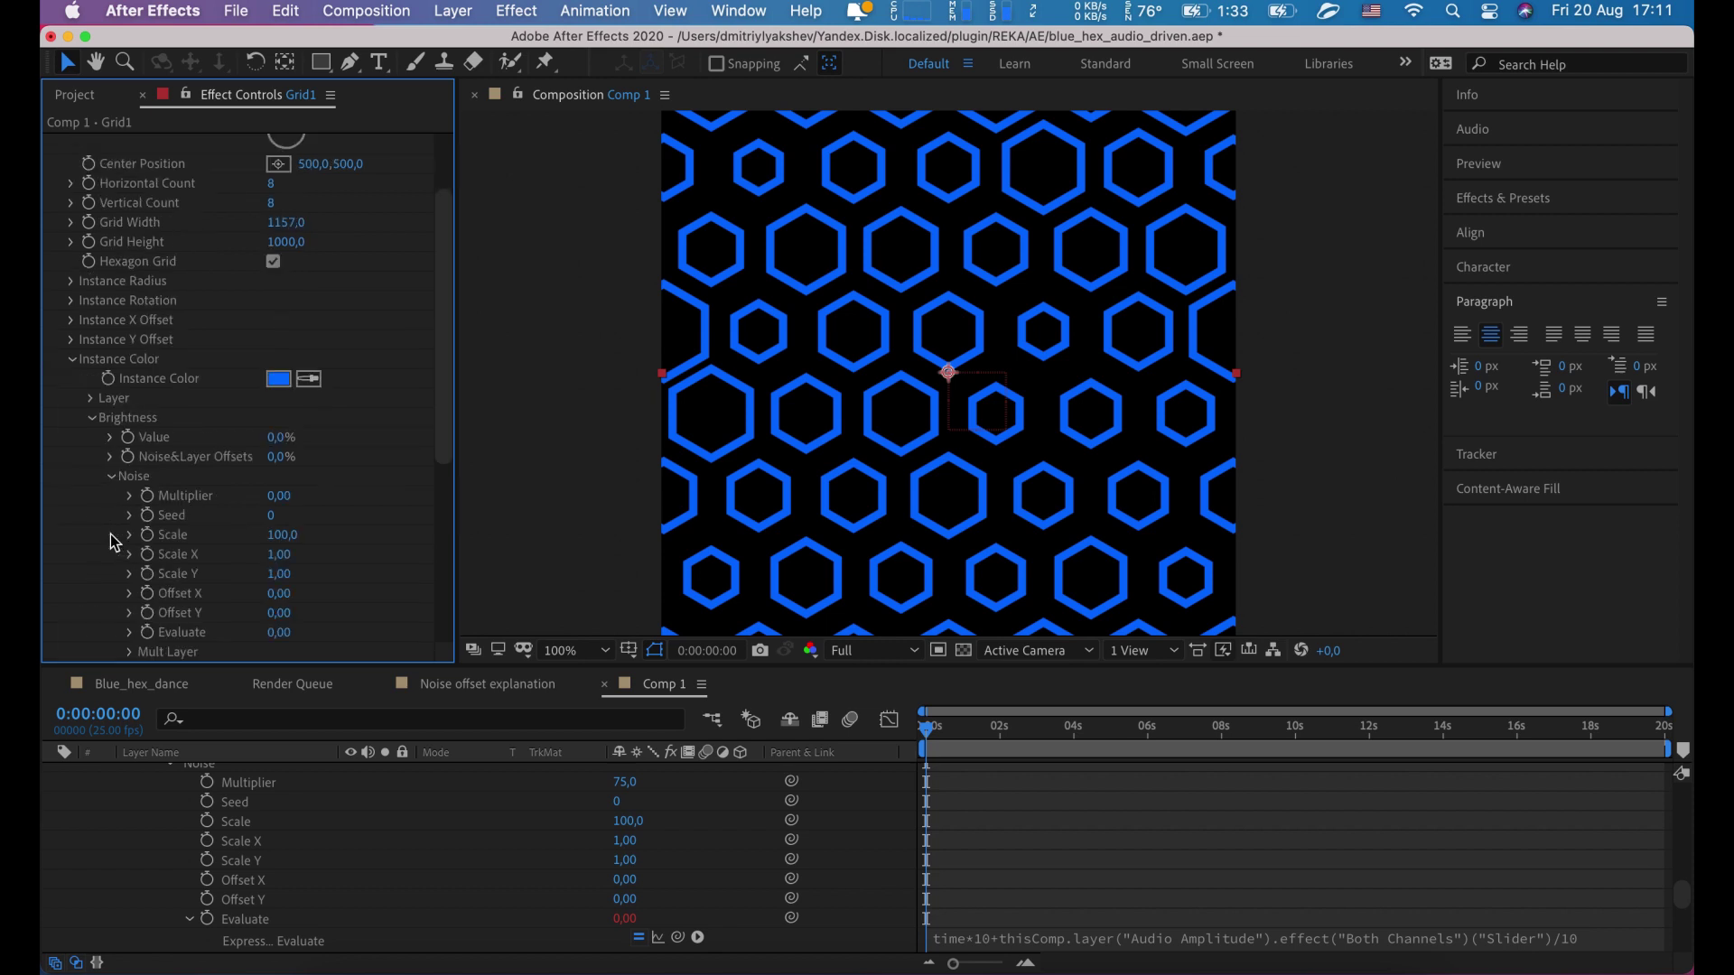
{"action": "left_click", "coordinate": [282, 495]}
{"action": "type", "text": "120"}
{"action": "key", "text": "Return"}
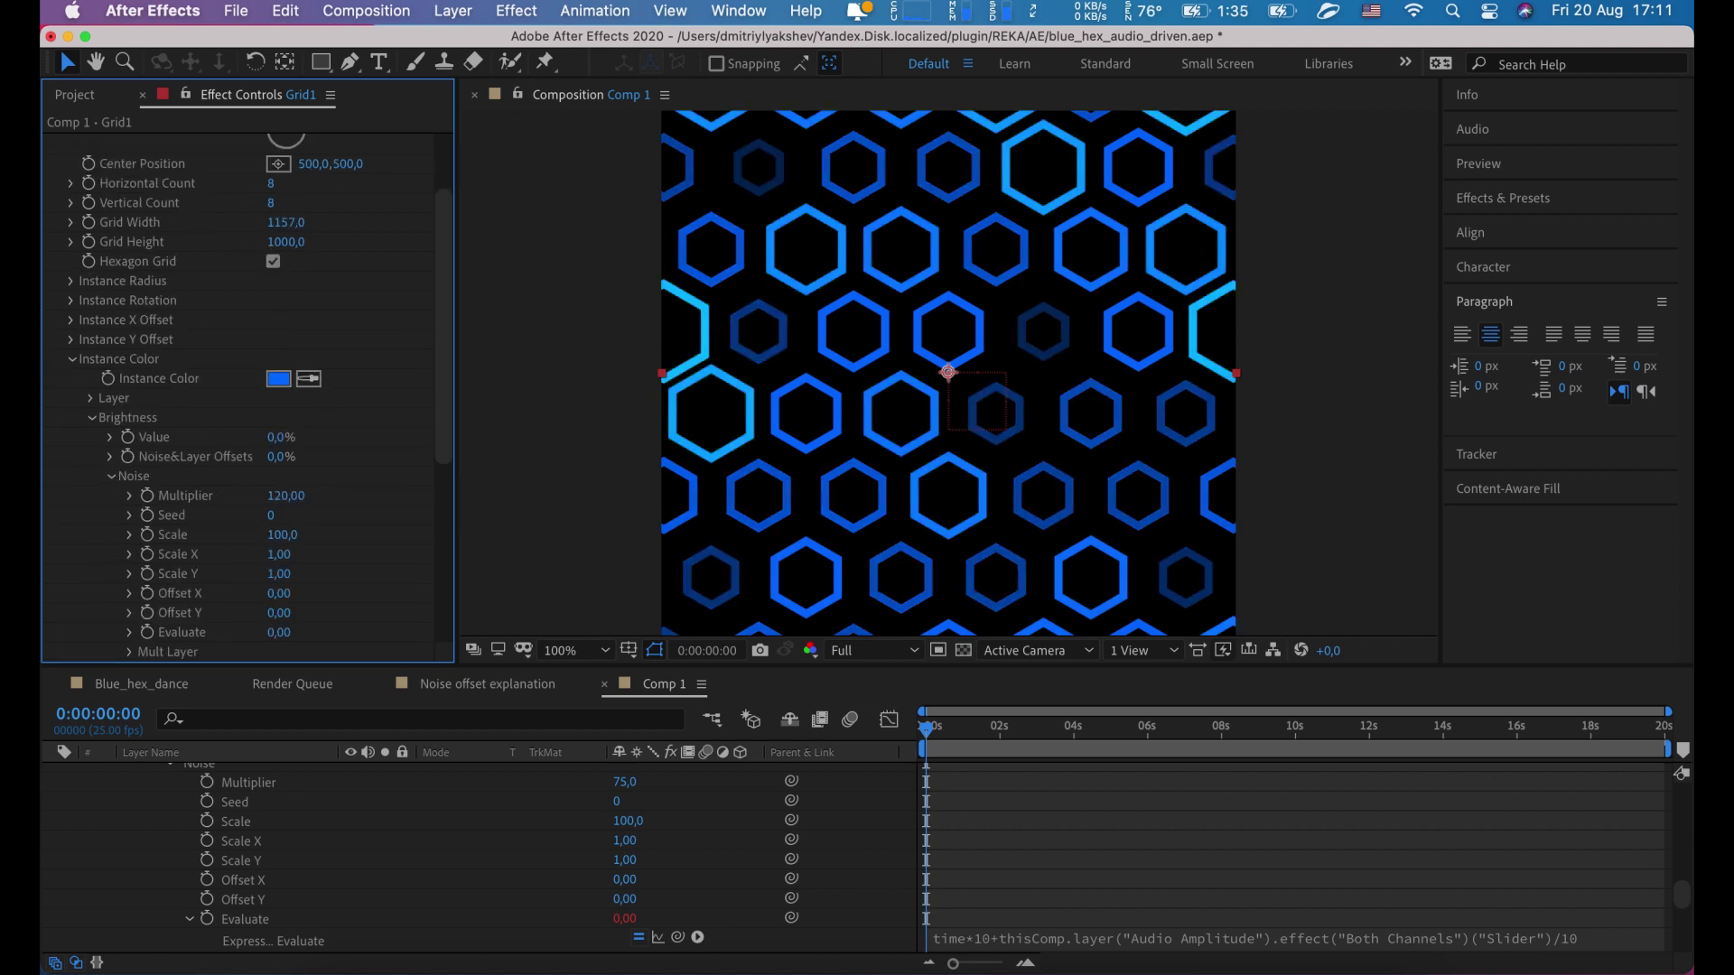
Step: Paste the audio-driven expression into the brightness noise Evaluate and preview the result
{"action": "scroll", "coordinate": [153, 604], "scroll_direction": "down", "scroll_amount": 1}
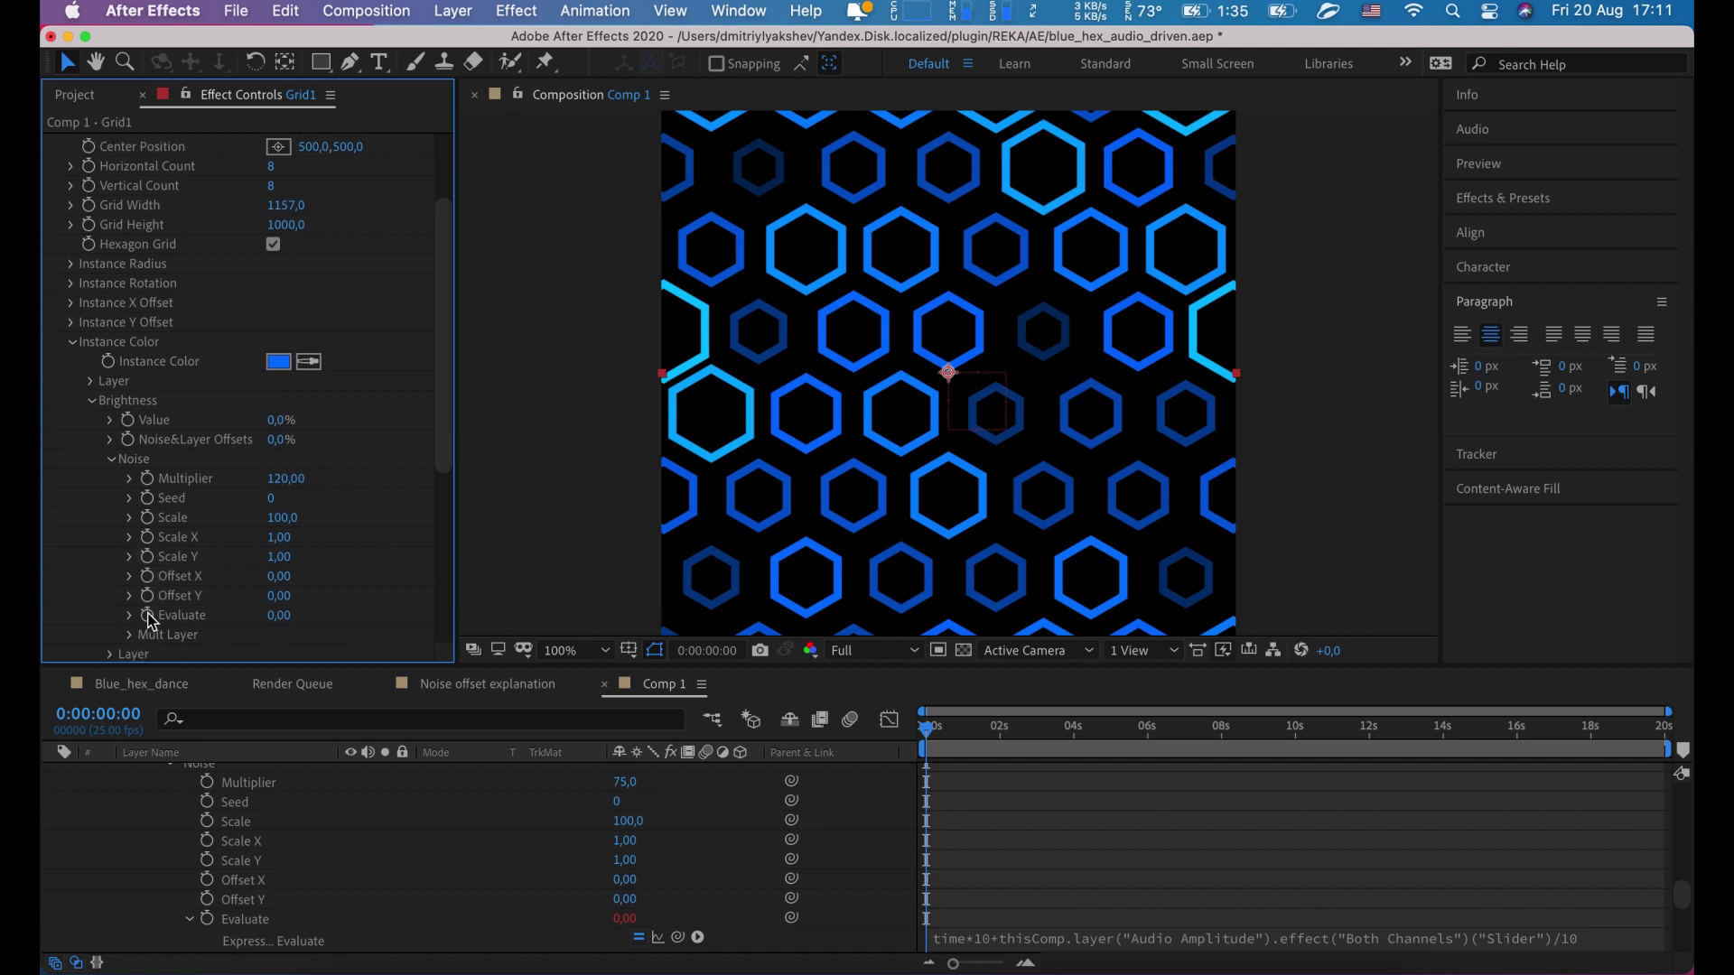
{"action": "left_click", "coordinate": [151, 620], "text": "alt"}
{"action": "left_click", "coordinate": [1023, 792]}
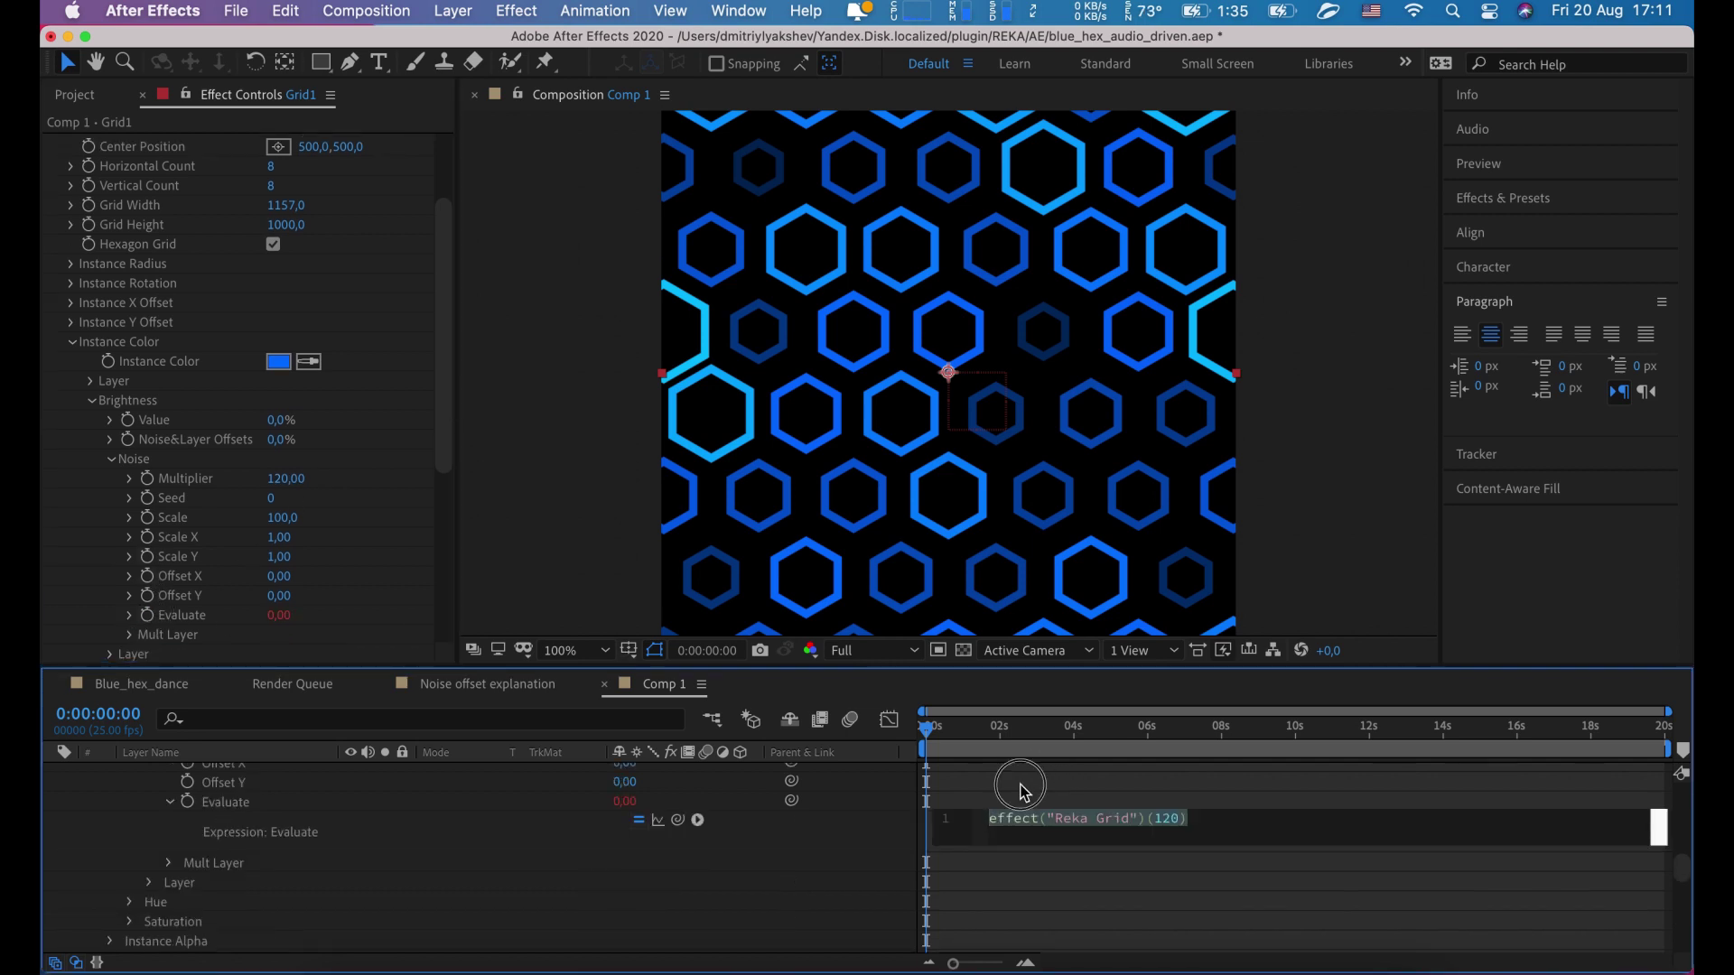
{"action": "scroll", "coordinate": [1023, 798], "scroll_direction": "down", "scroll_amount": 10}
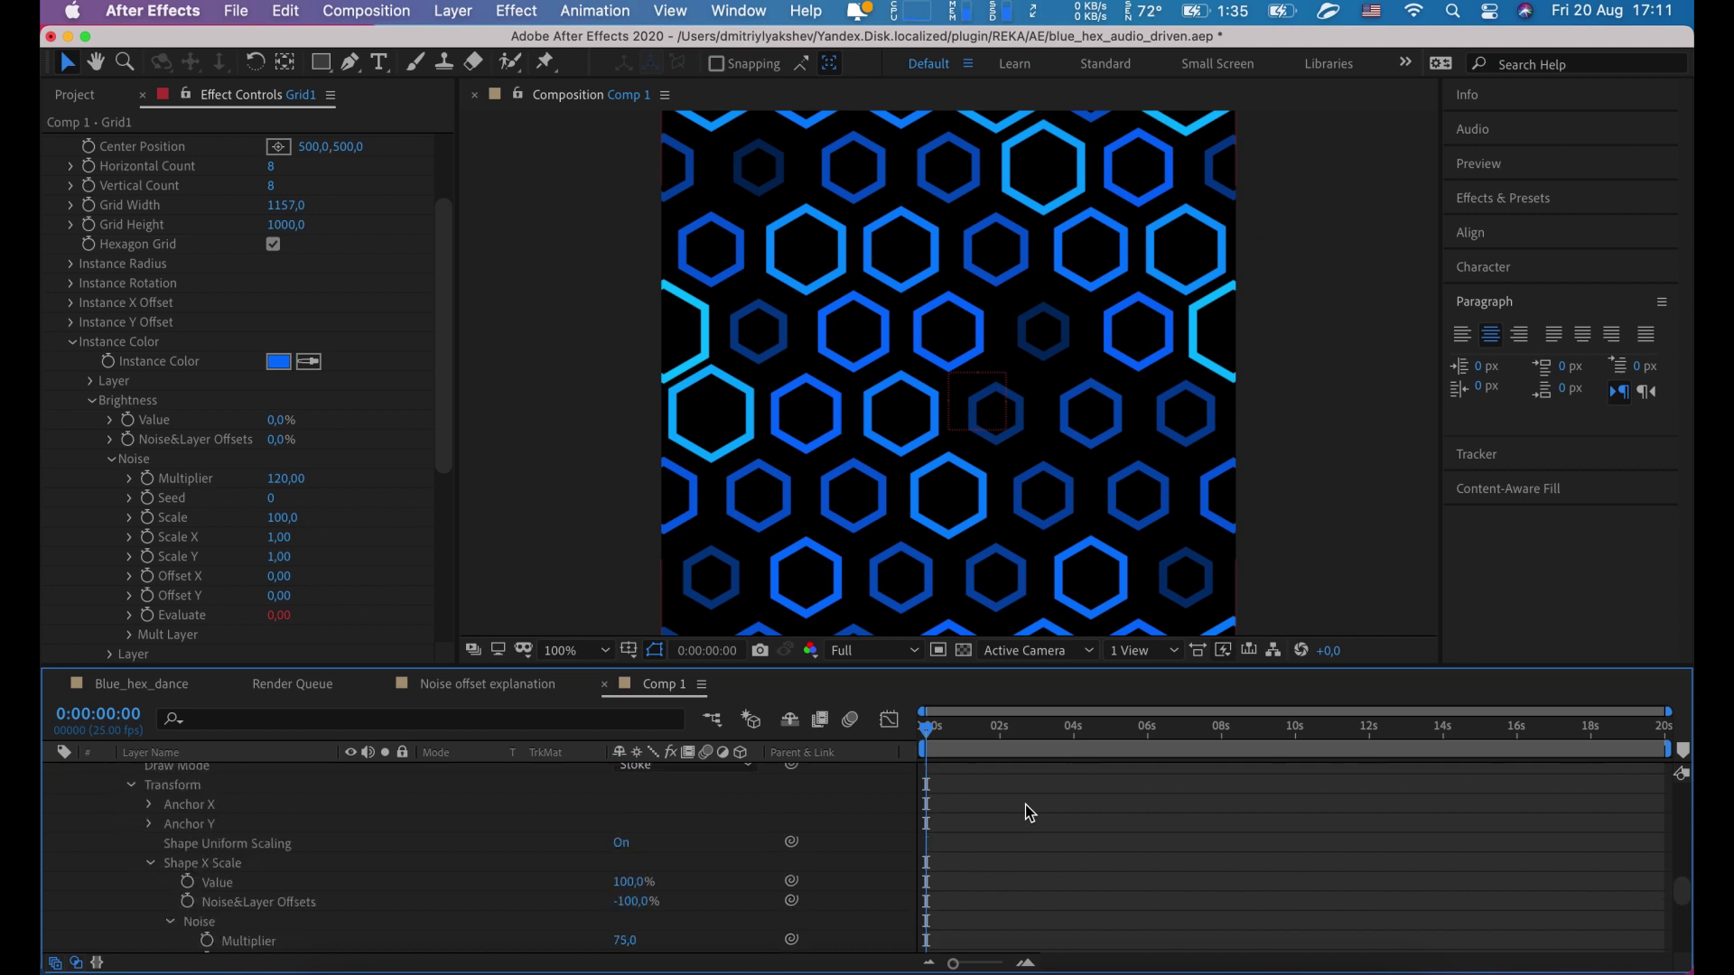
{"action": "left_click", "coordinate": [1016, 829]}
{"action": "key", "text": "ctrl+c"}
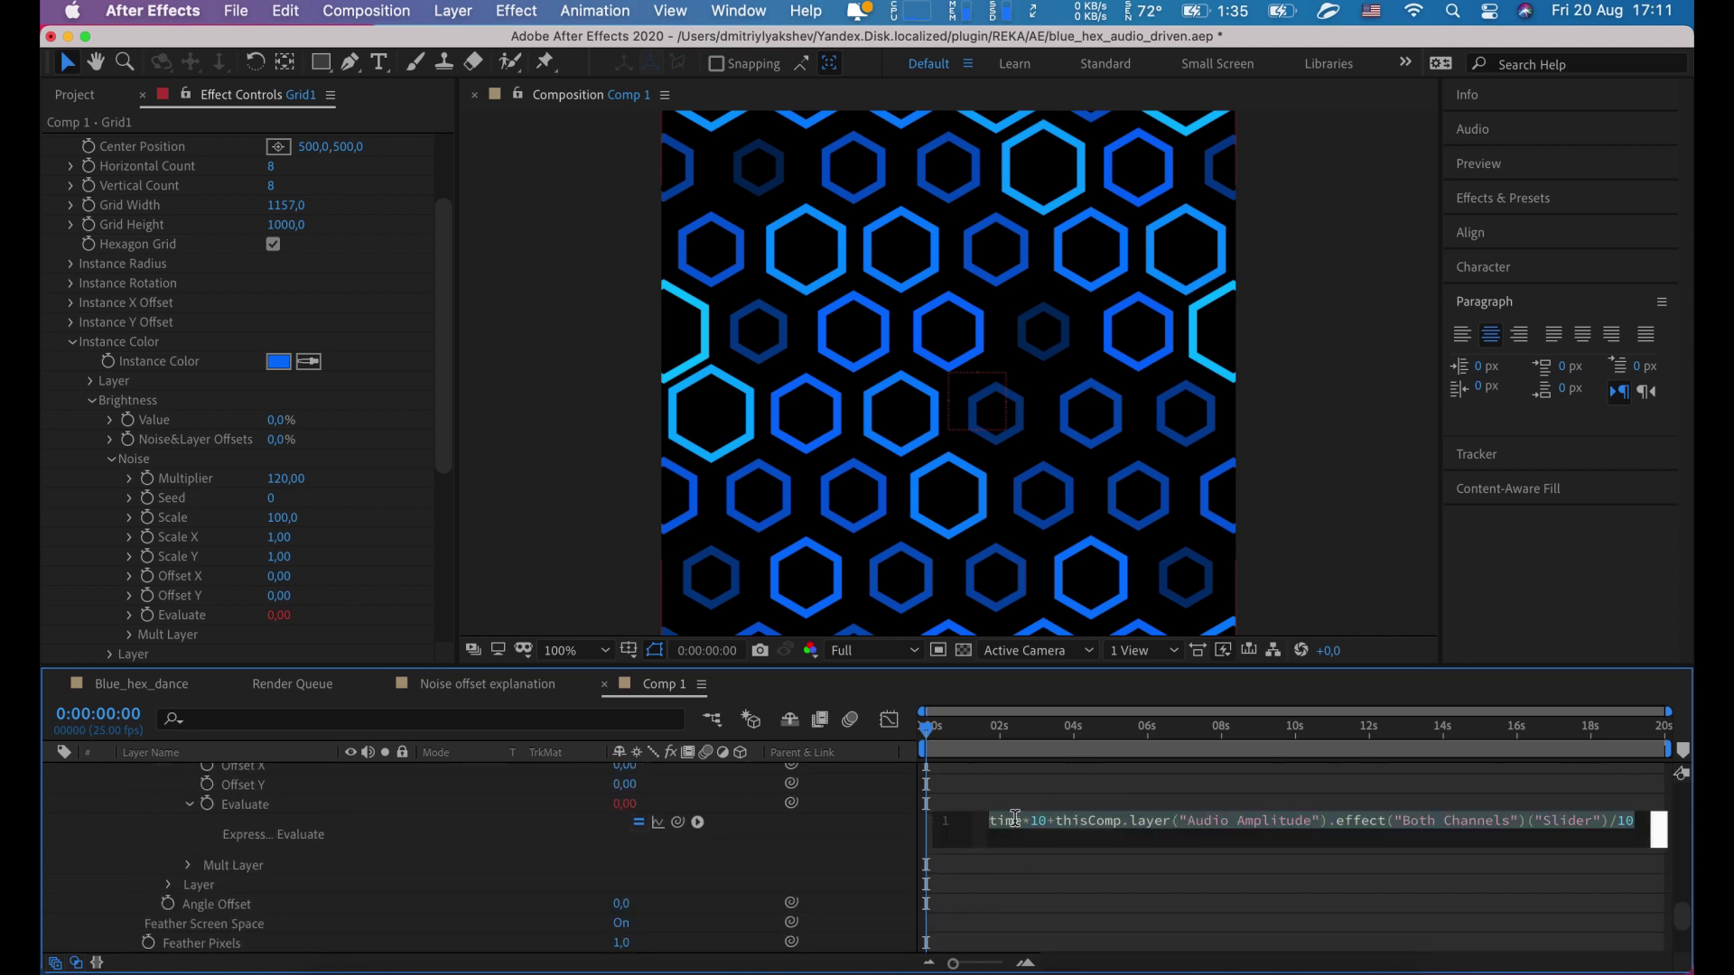
{"action": "left_click", "coordinate": [1015, 800]}
{"action": "scroll", "coordinate": [1017, 813], "scroll_direction": "up", "scroll_amount": 5}
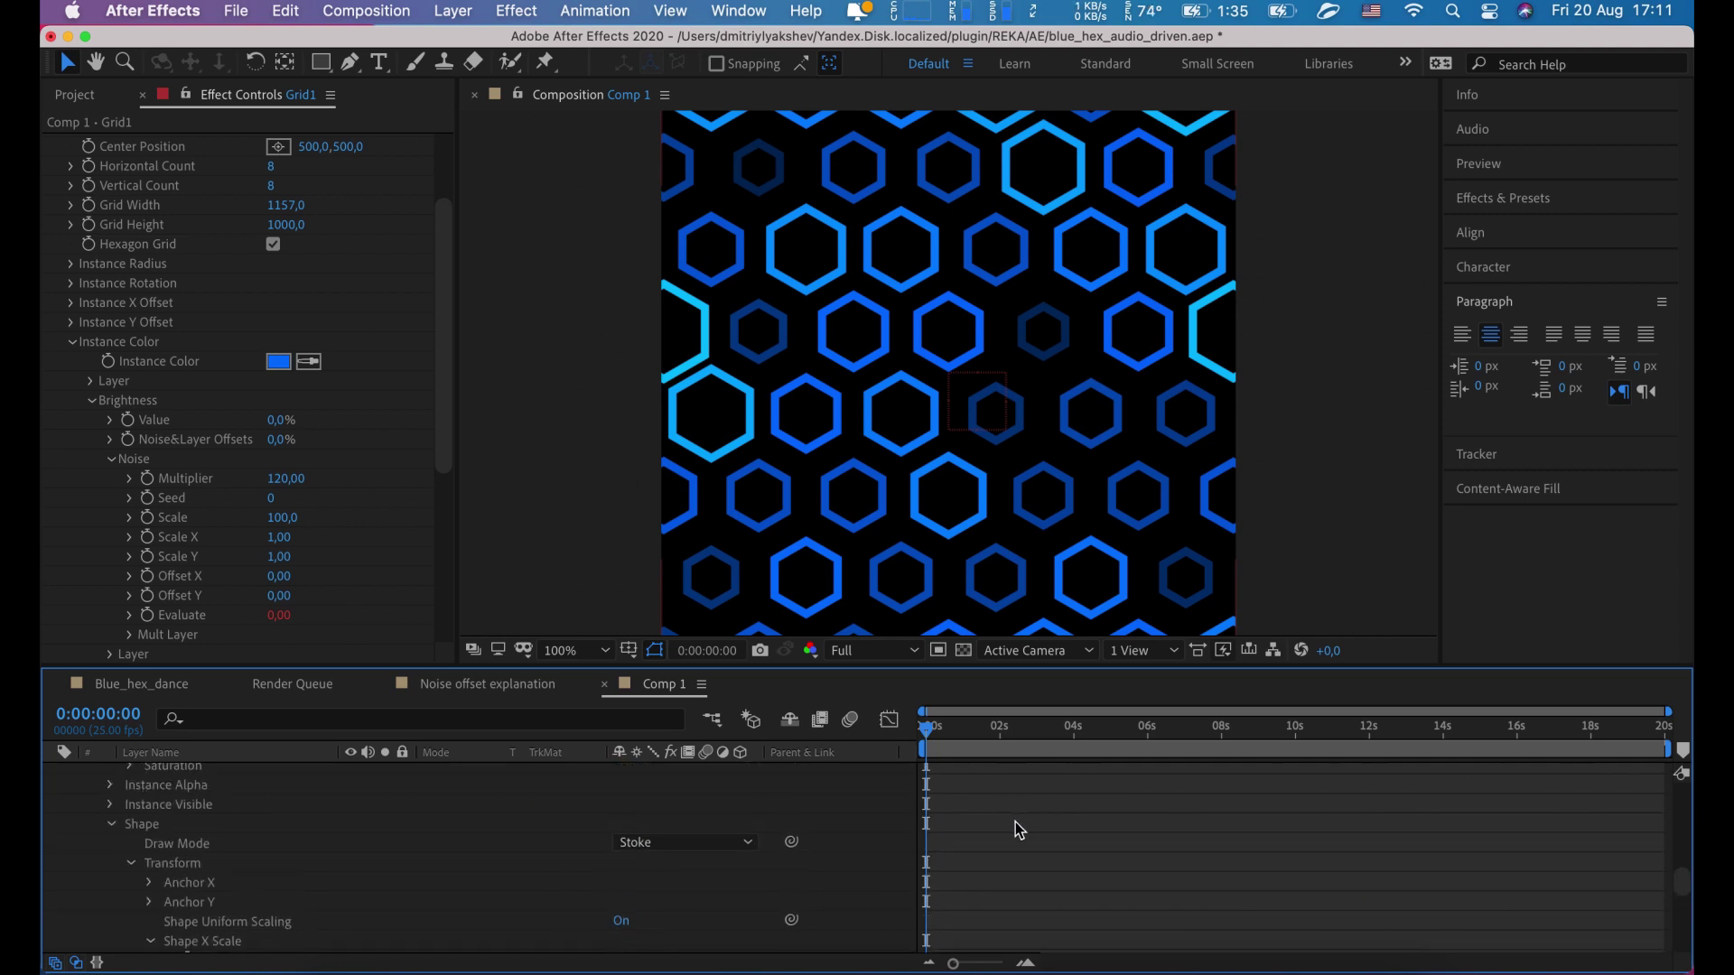
{"action": "scroll", "coordinate": [1018, 829], "scroll_direction": "up", "scroll_amount": 3}
{"action": "left_click", "coordinate": [1018, 782]}
{"action": "key", "text": "ctrl+v"}
{"action": "left_click", "coordinate": [1084, 894]}
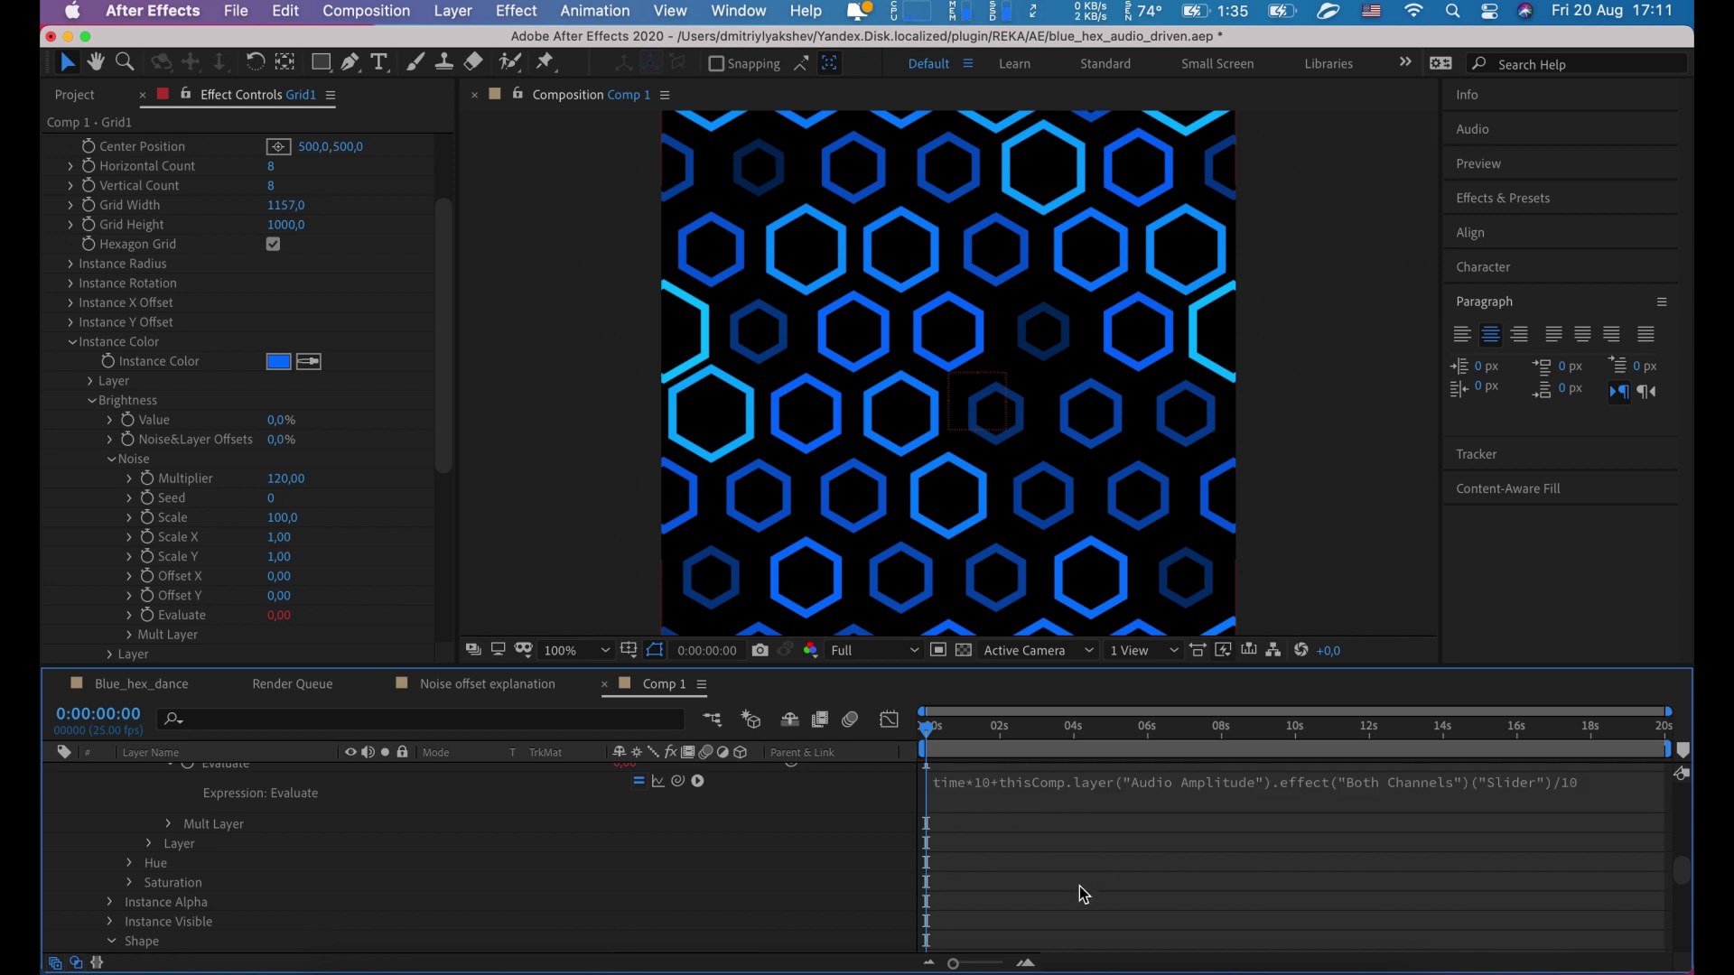
{"action": "mouse_move", "coordinate": [958, 730]}
{"action": "left_mouse_down"}
{"action": "mouse_move", "coordinate": [1036, 742]}
{"action": "mouse_move", "coordinate": [925, 742]}
{"action": "left_mouse_up"}
Step: Collapse the layer properties and duplicate Grid1 into Grid2 via Edit > Duplicate
{"action": "scroll", "coordinate": [502, 804], "scroll_direction": "up", "scroll_amount": 10}
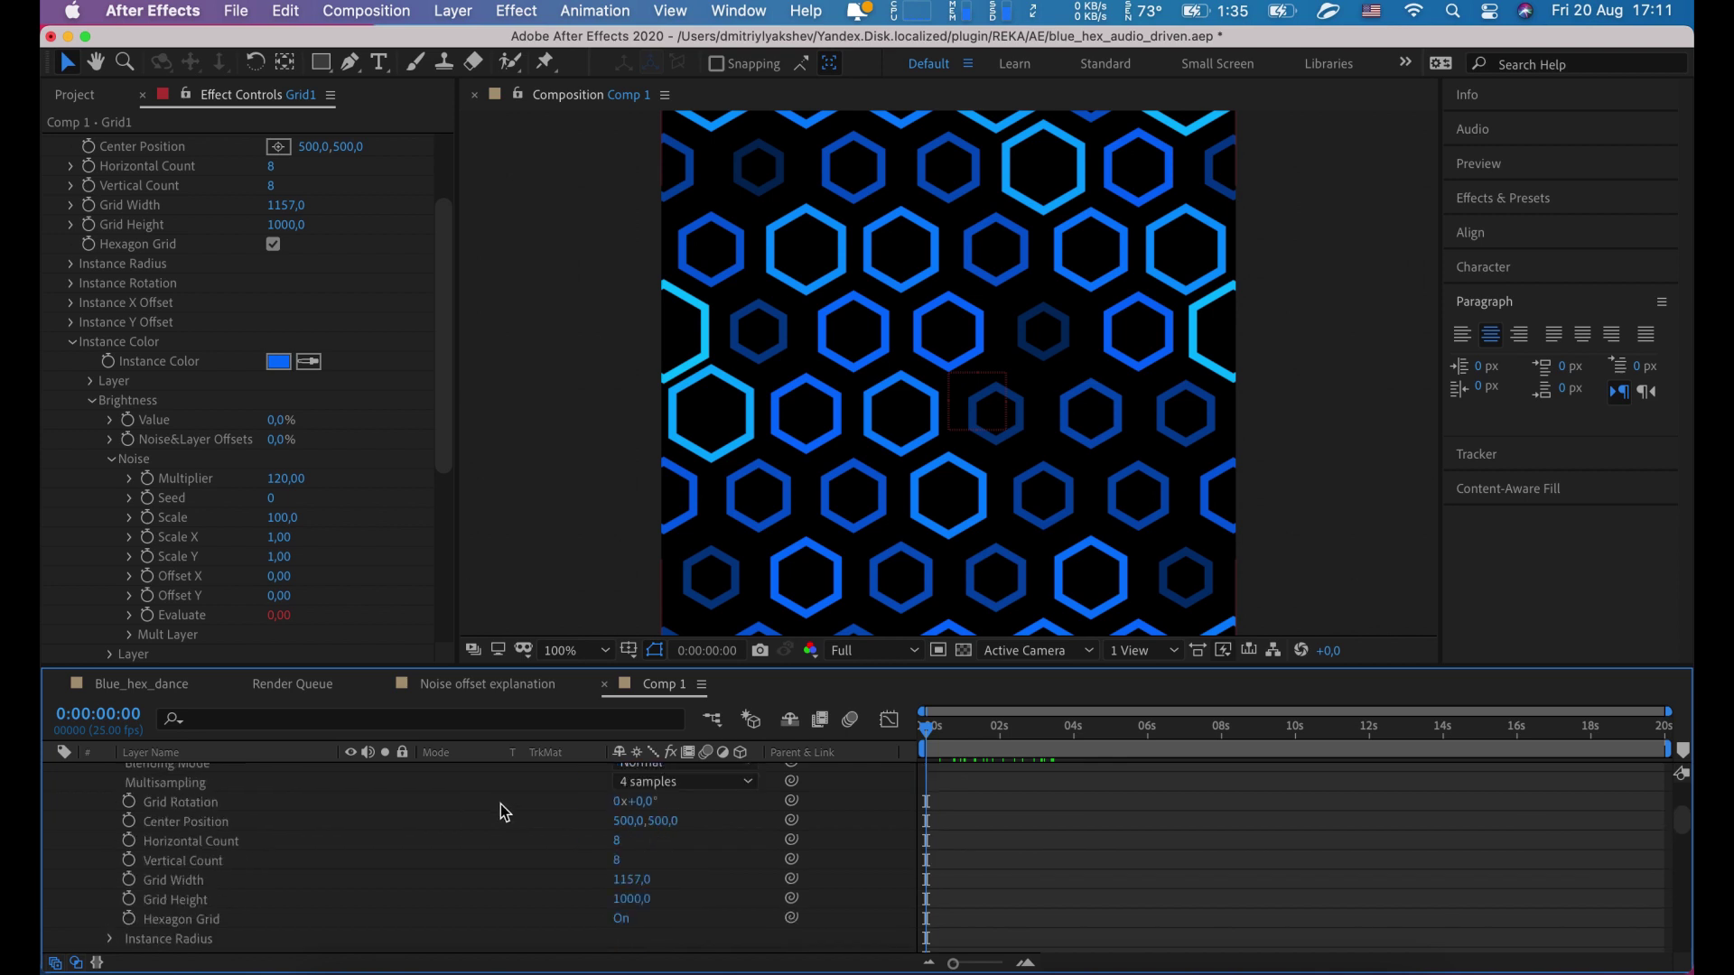
{"action": "left_click", "coordinate": [51, 928]}
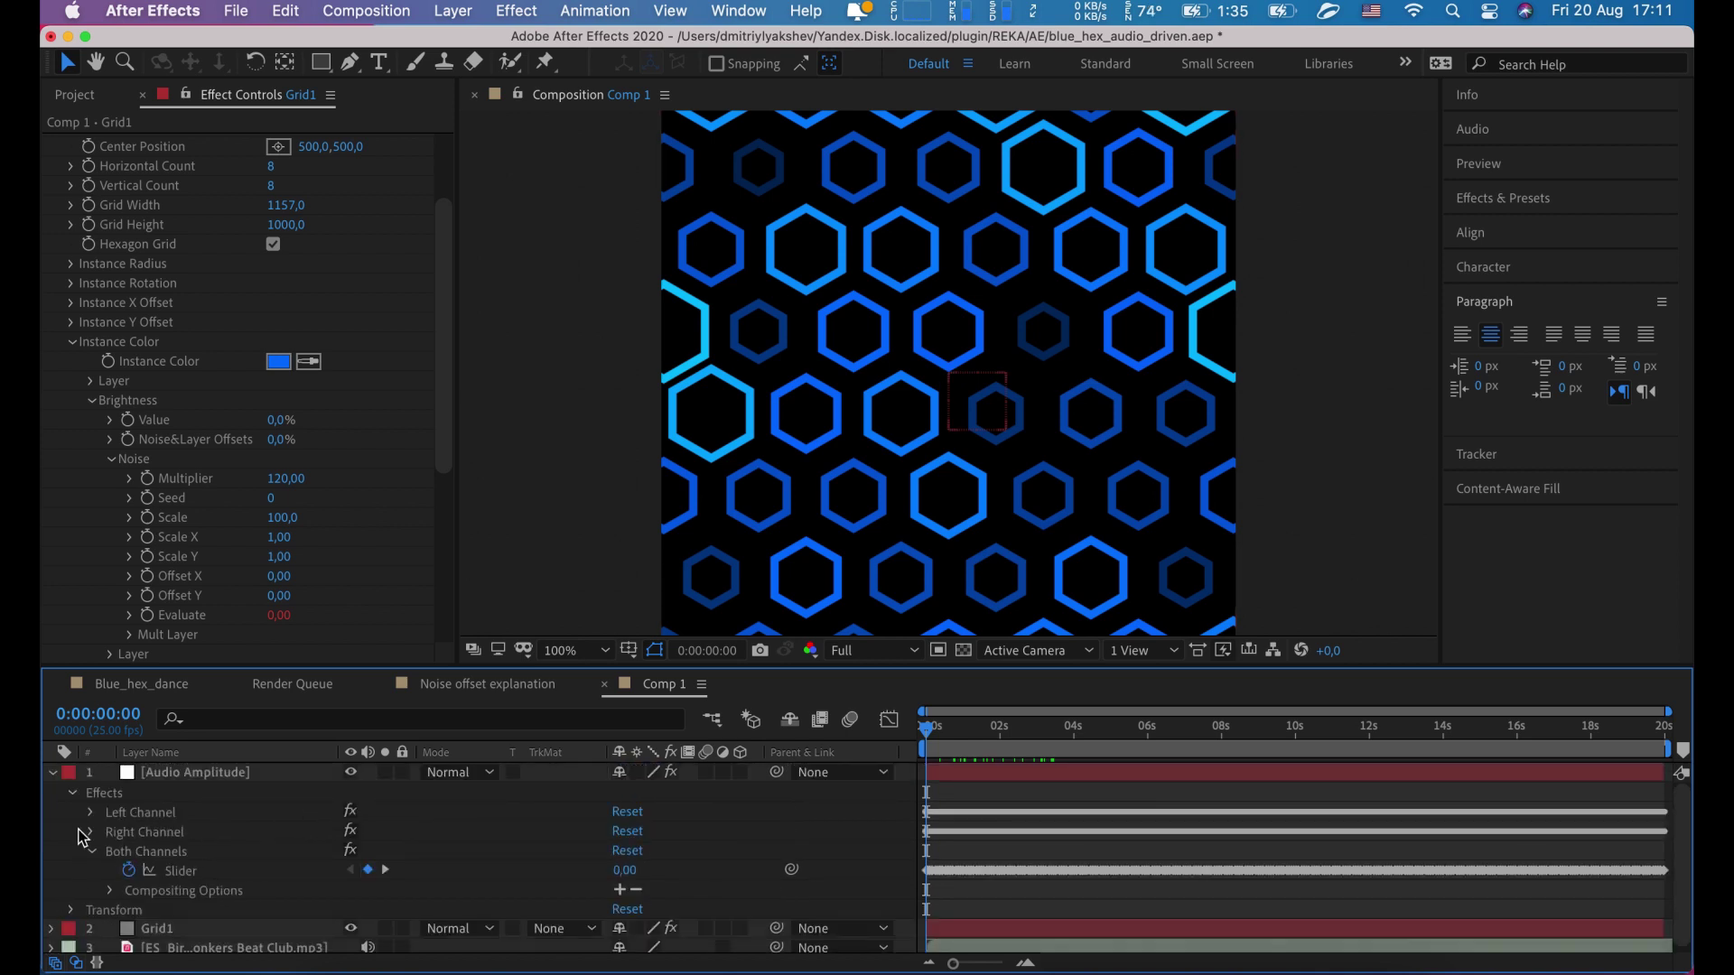
{"action": "left_click", "coordinate": [51, 772]}
{"action": "left_click", "coordinate": [189, 792]}
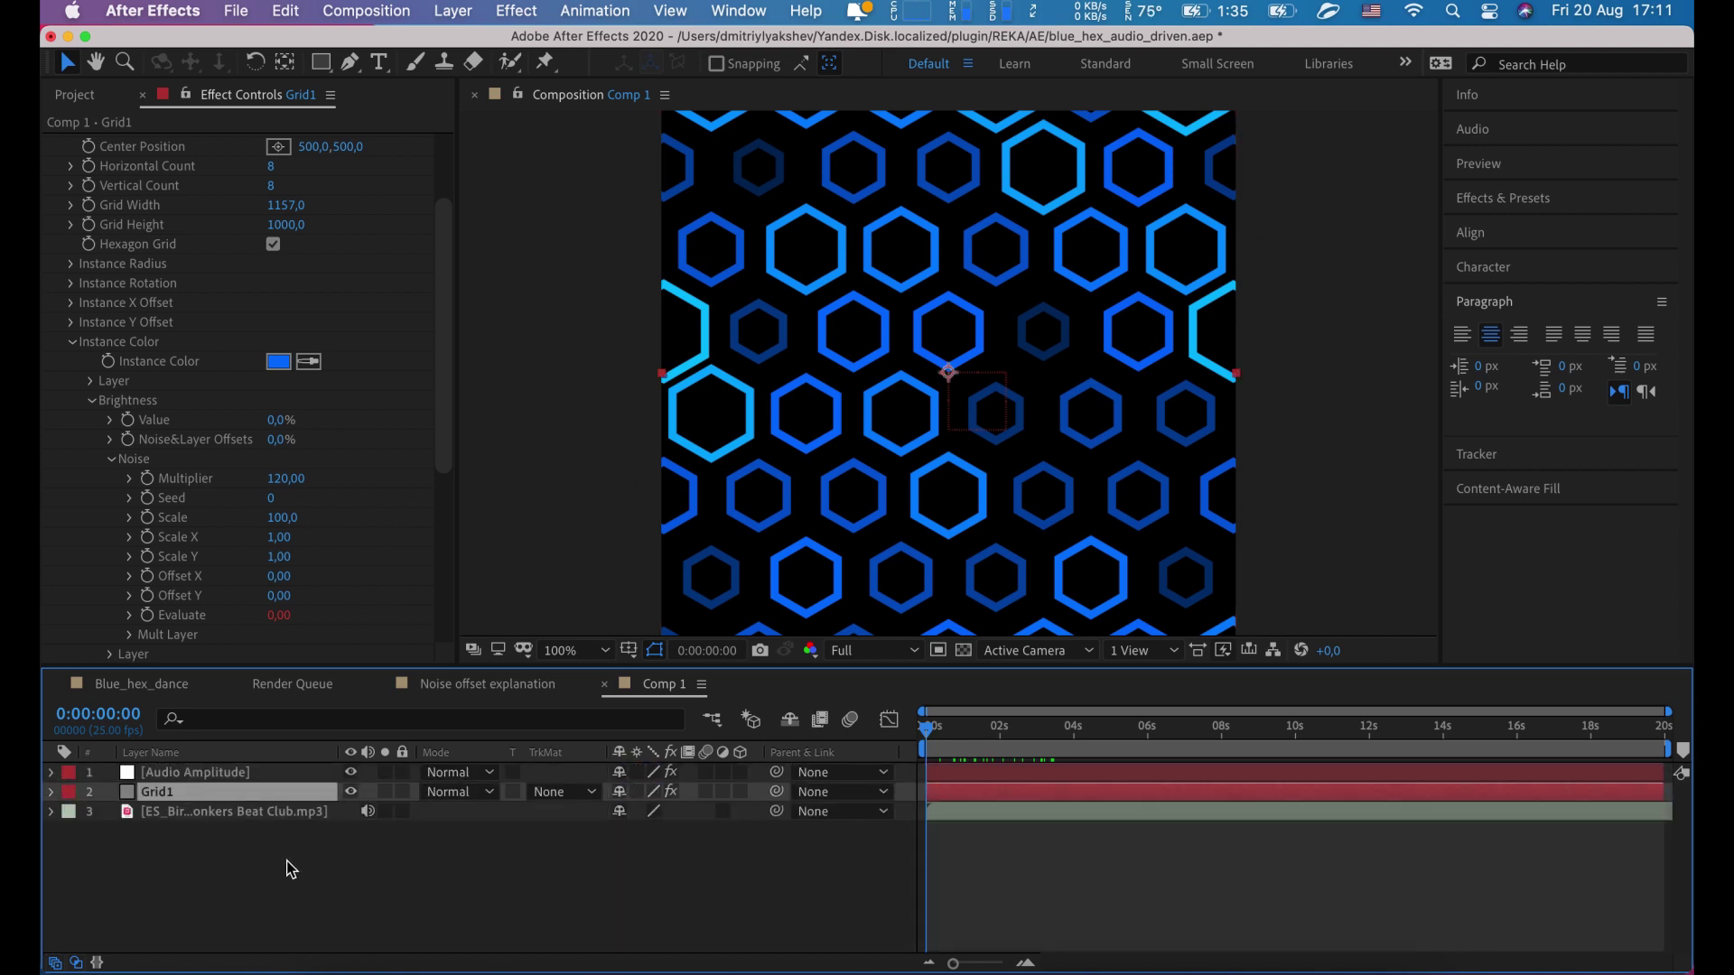
{"action": "left_click", "coordinate": [285, 10]}
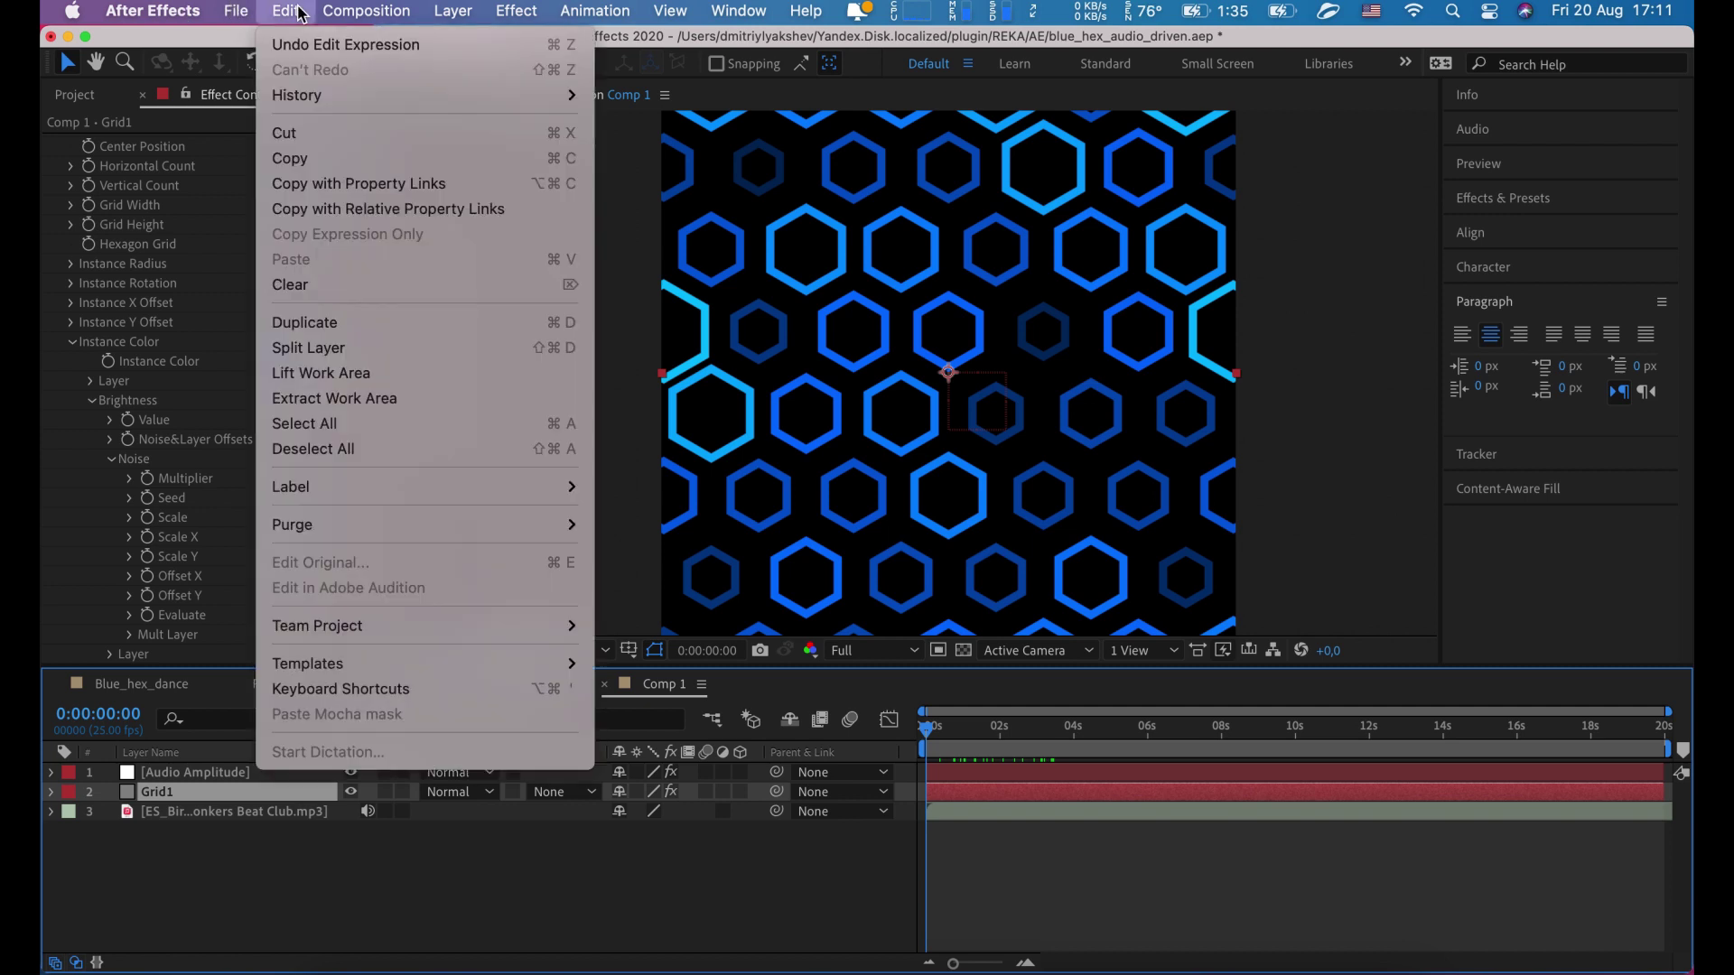
{"action": "left_click", "coordinate": [338, 324]}
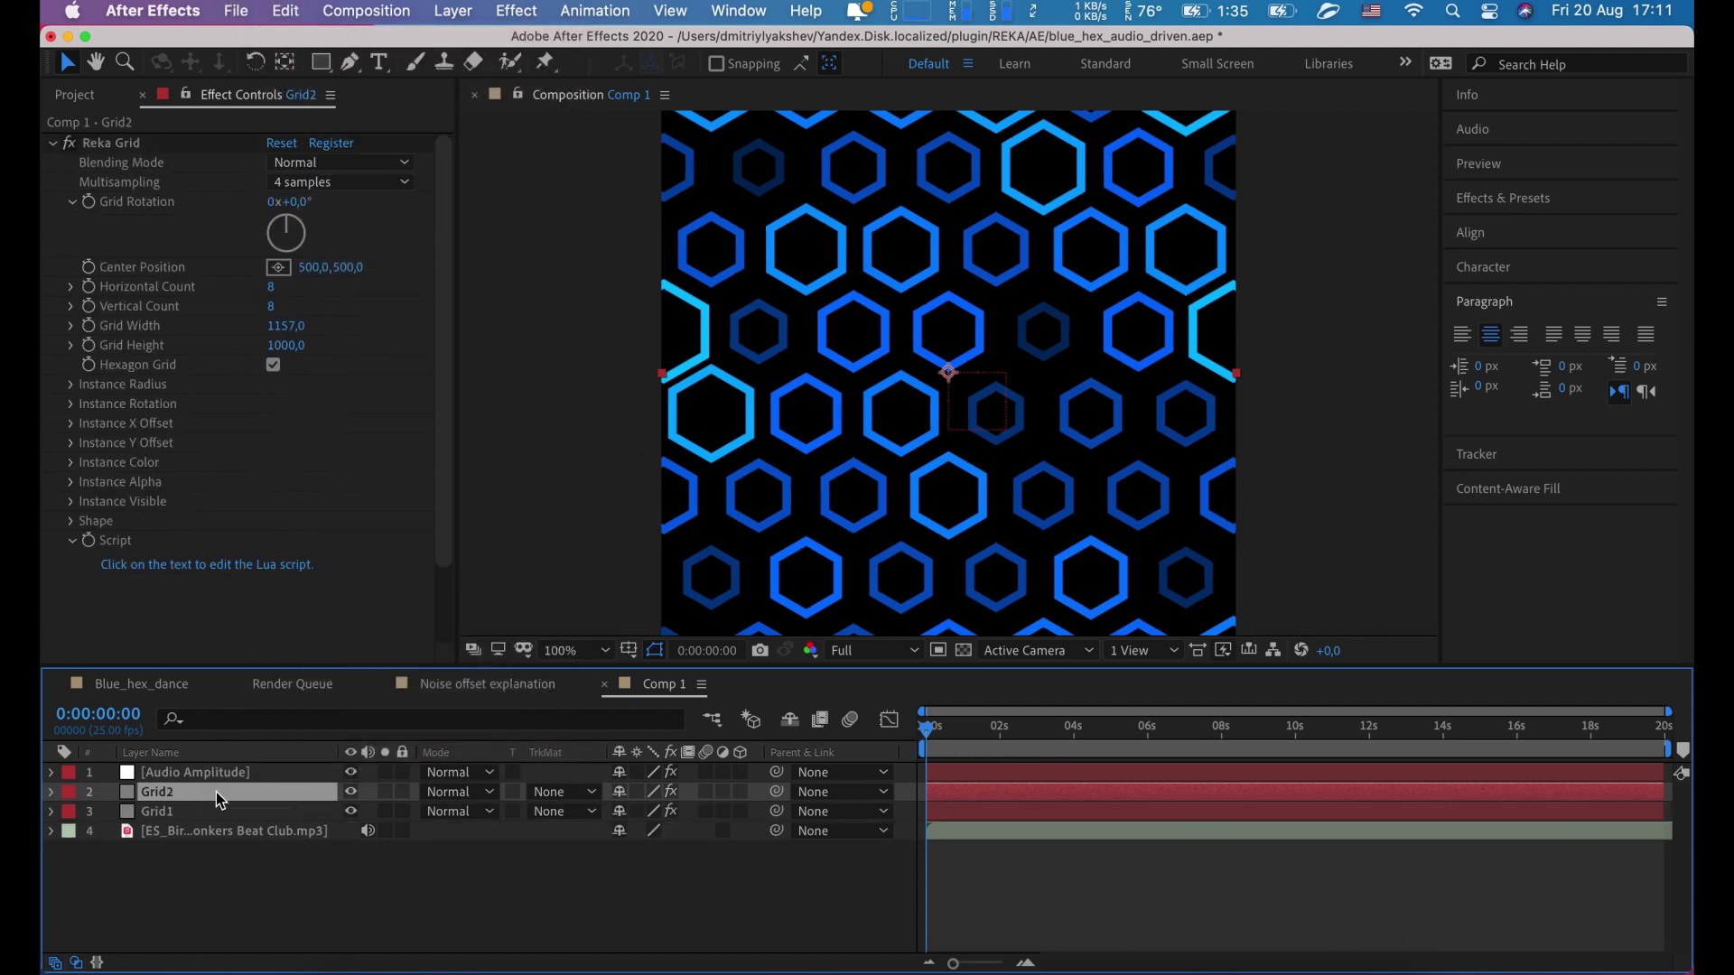
Step: Expand Grid2's Shape X Scale (83%) and Instance Color brightness (11%) settings in Effect Controls
{"action": "left_click", "coordinate": [71, 521]}
{"action": "scroll", "coordinate": [77, 524], "scroll_direction": "down", "scroll_amount": 3}
{"action": "left_click", "coordinate": [91, 496]}
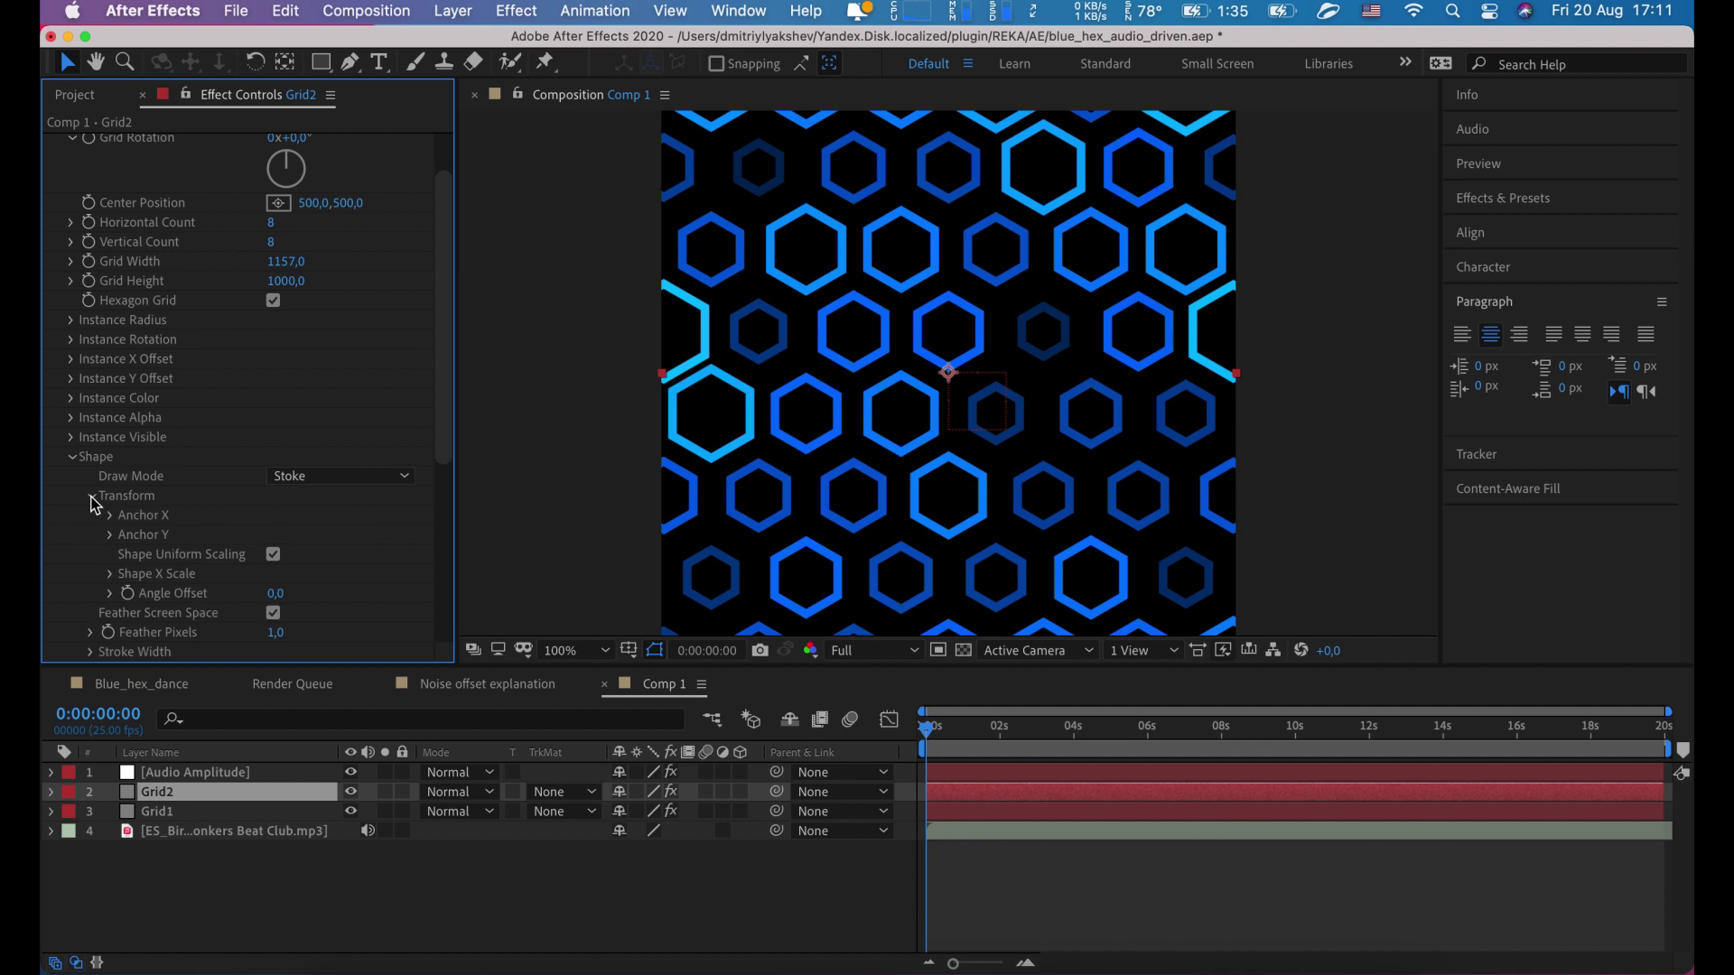
{"action": "left_click", "coordinate": [110, 574]}
{"action": "scroll", "coordinate": [307, 562], "scroll_direction": "down", "scroll_amount": 2}
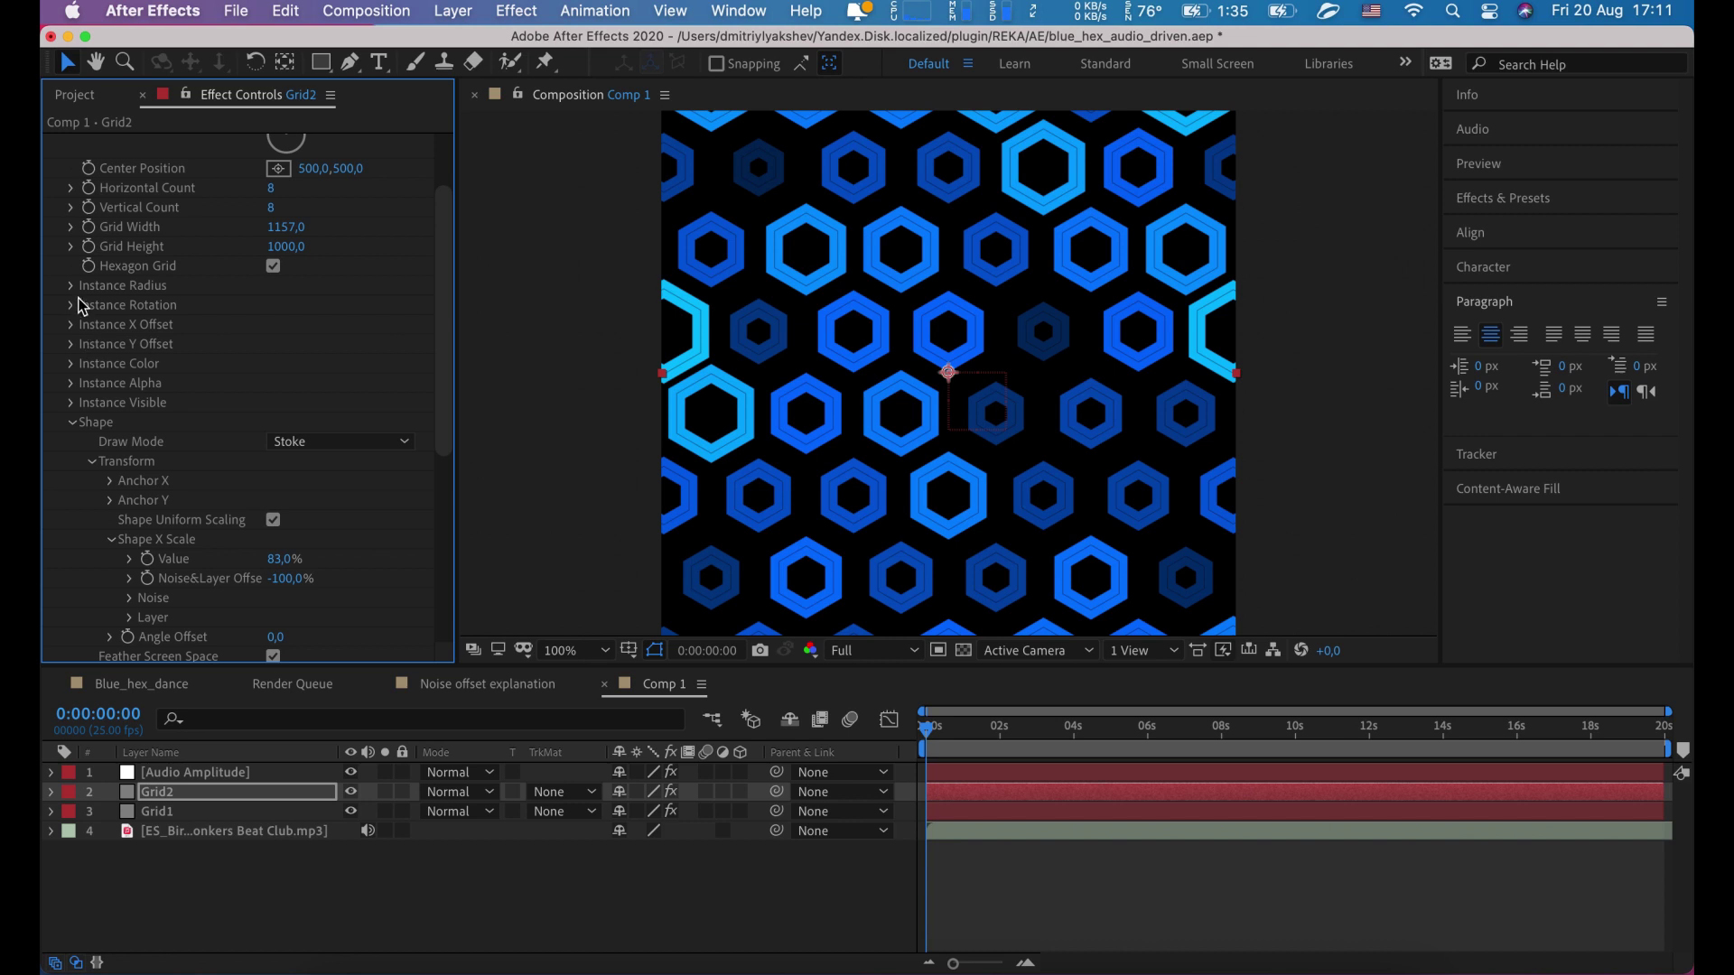
{"action": "left_click", "coordinate": [71, 363]}
{"action": "left_click", "coordinate": [93, 424]}
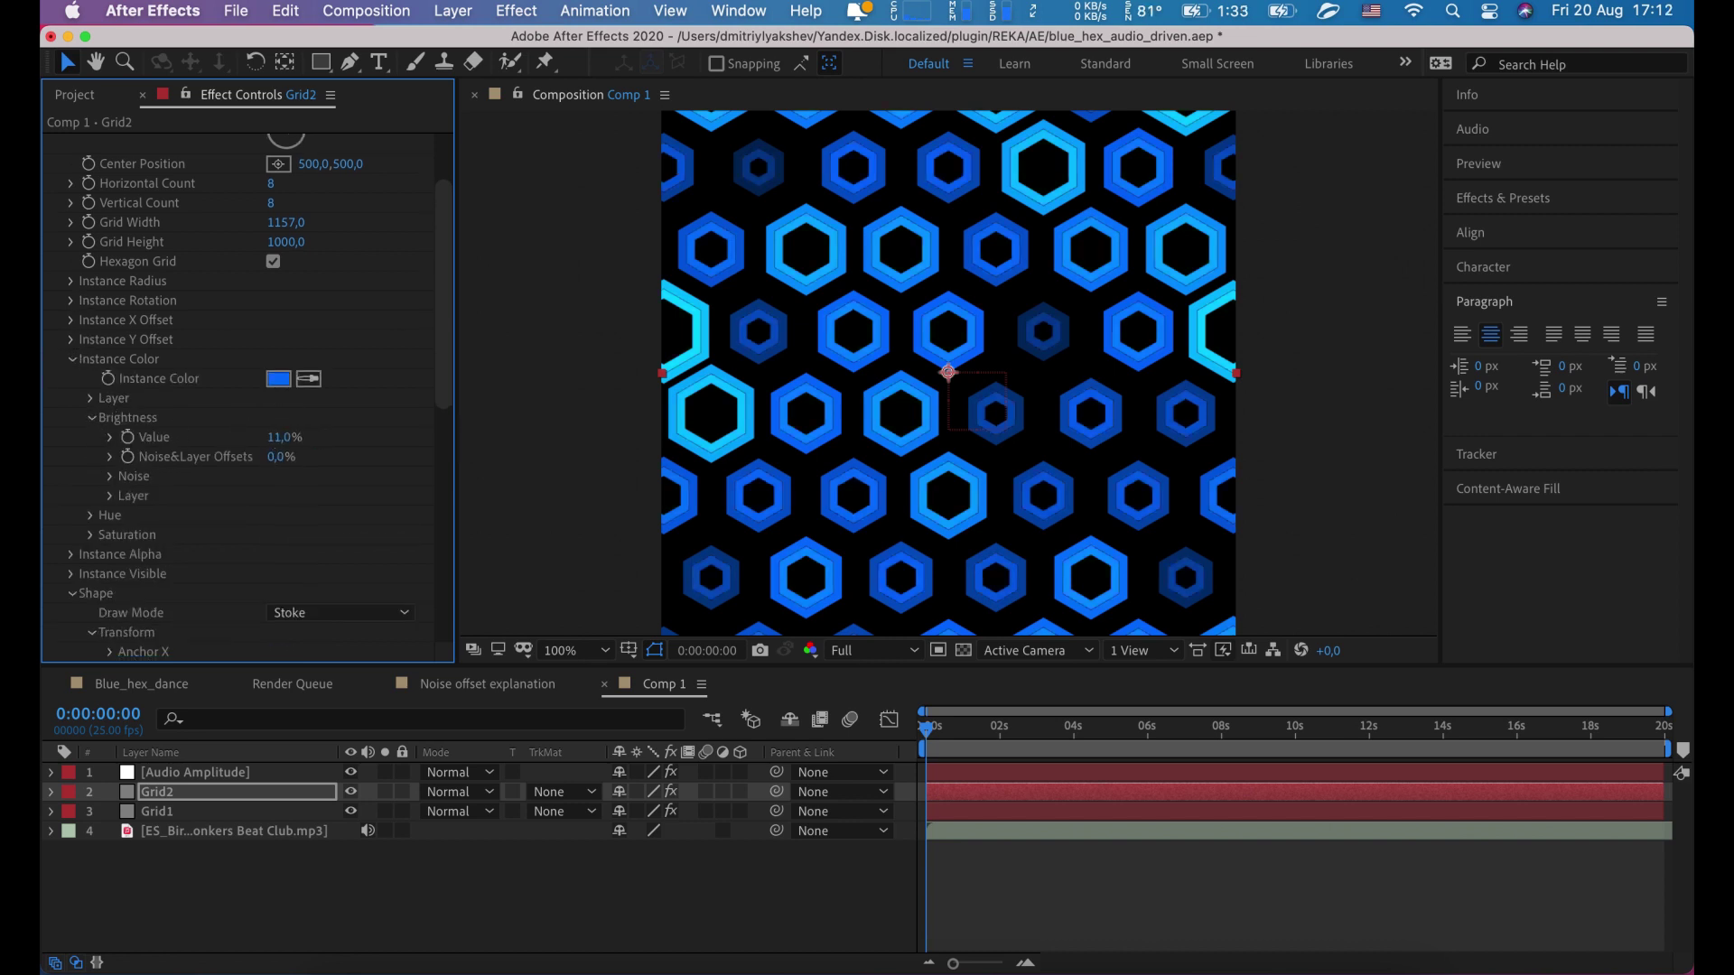
Step: Reselect the Grid2 layer in the timeline and open the Edit menu
{"action": "left_click", "coordinate": [318, 861]}
{"action": "left_click", "coordinate": [214, 799]}
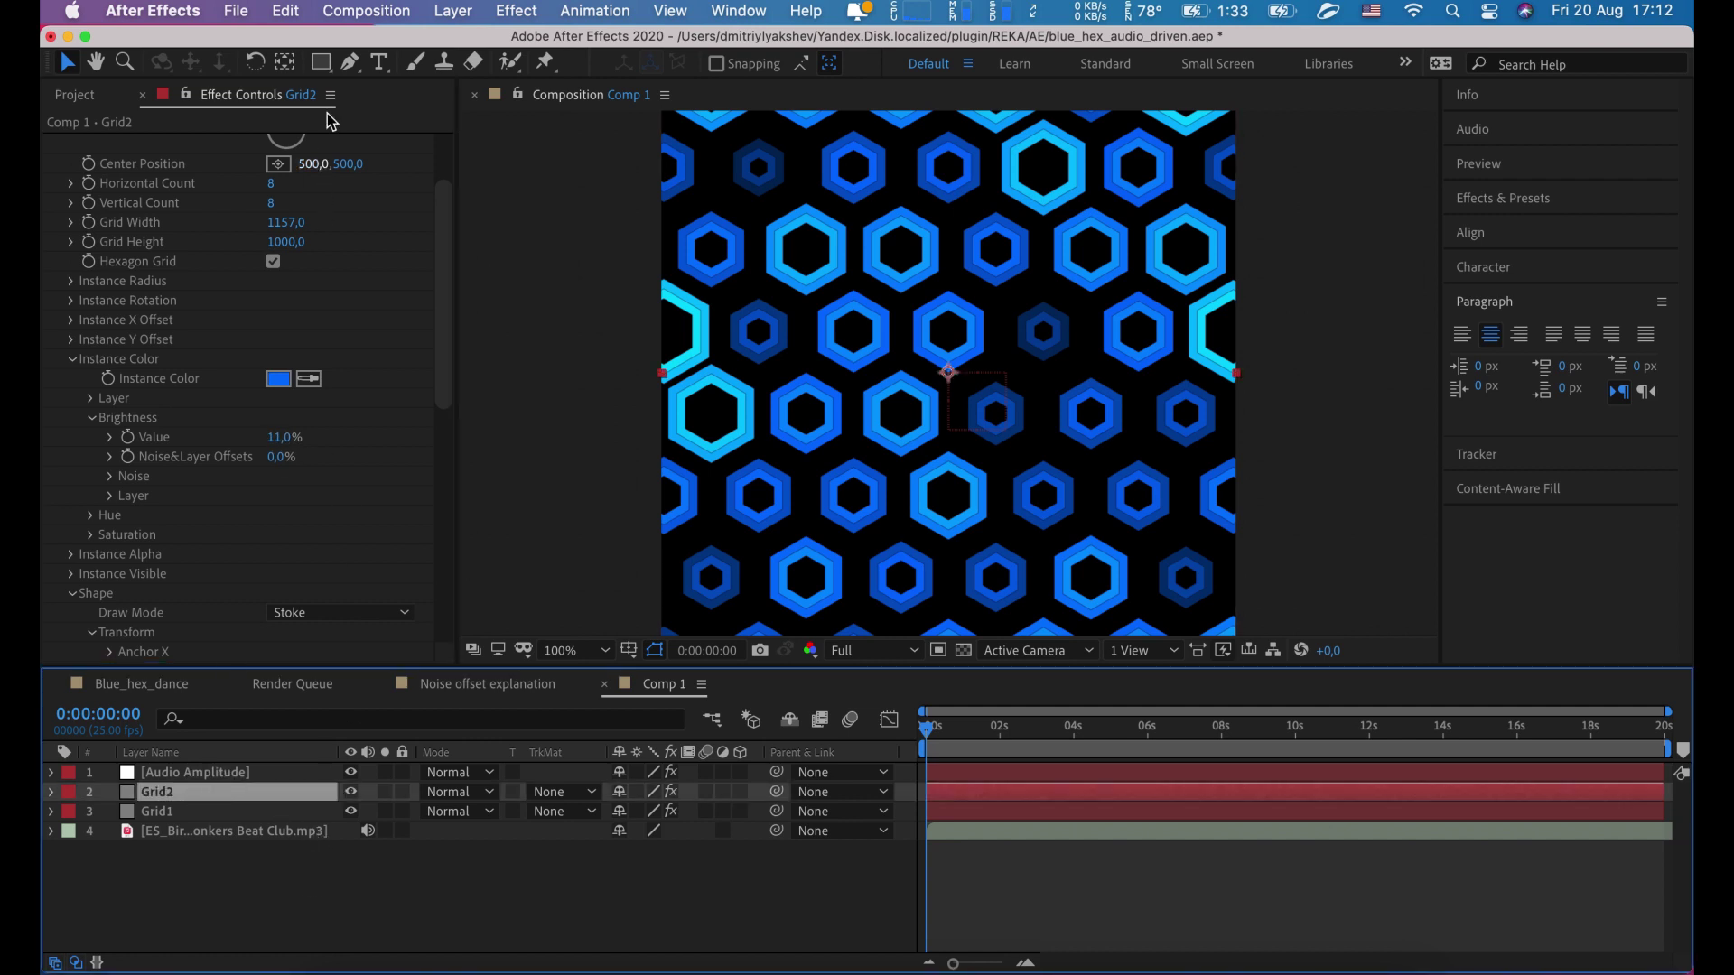
{"action": "left_click", "coordinate": [285, 10]}
Step: Duplicate Grid2 as Grid3 and set Grid3's Shape X Scale to 66%
{"action": "left_click", "coordinate": [339, 331]}
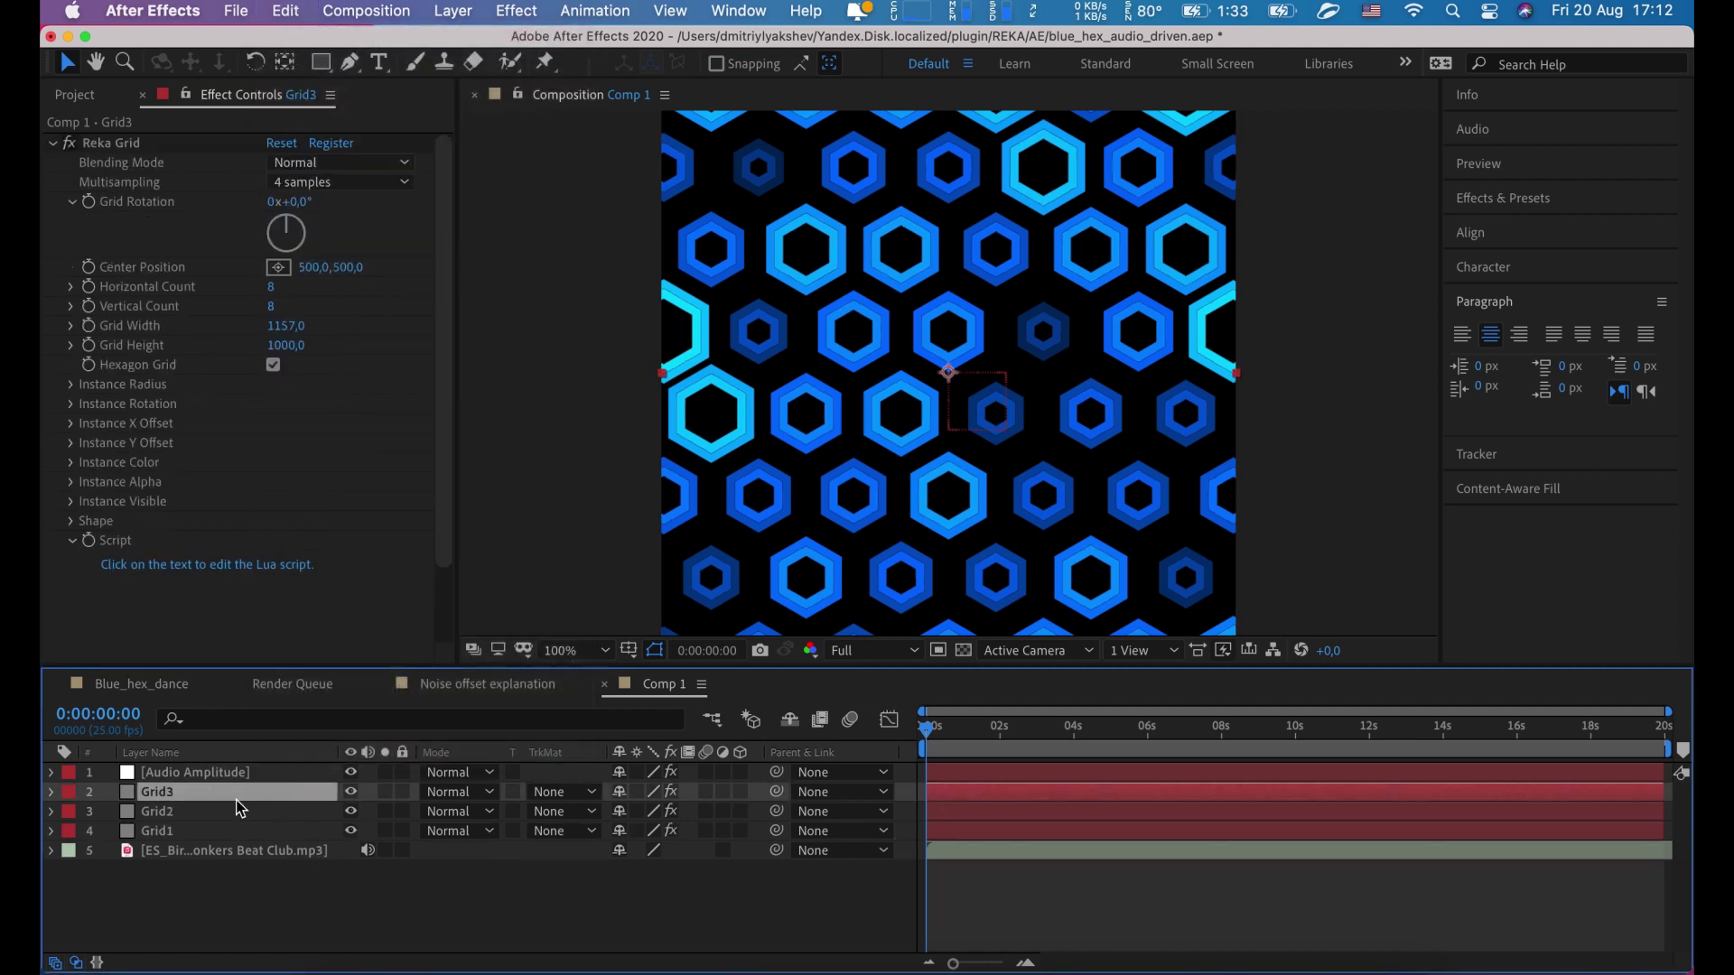
{"action": "left_click", "coordinate": [71, 521]}
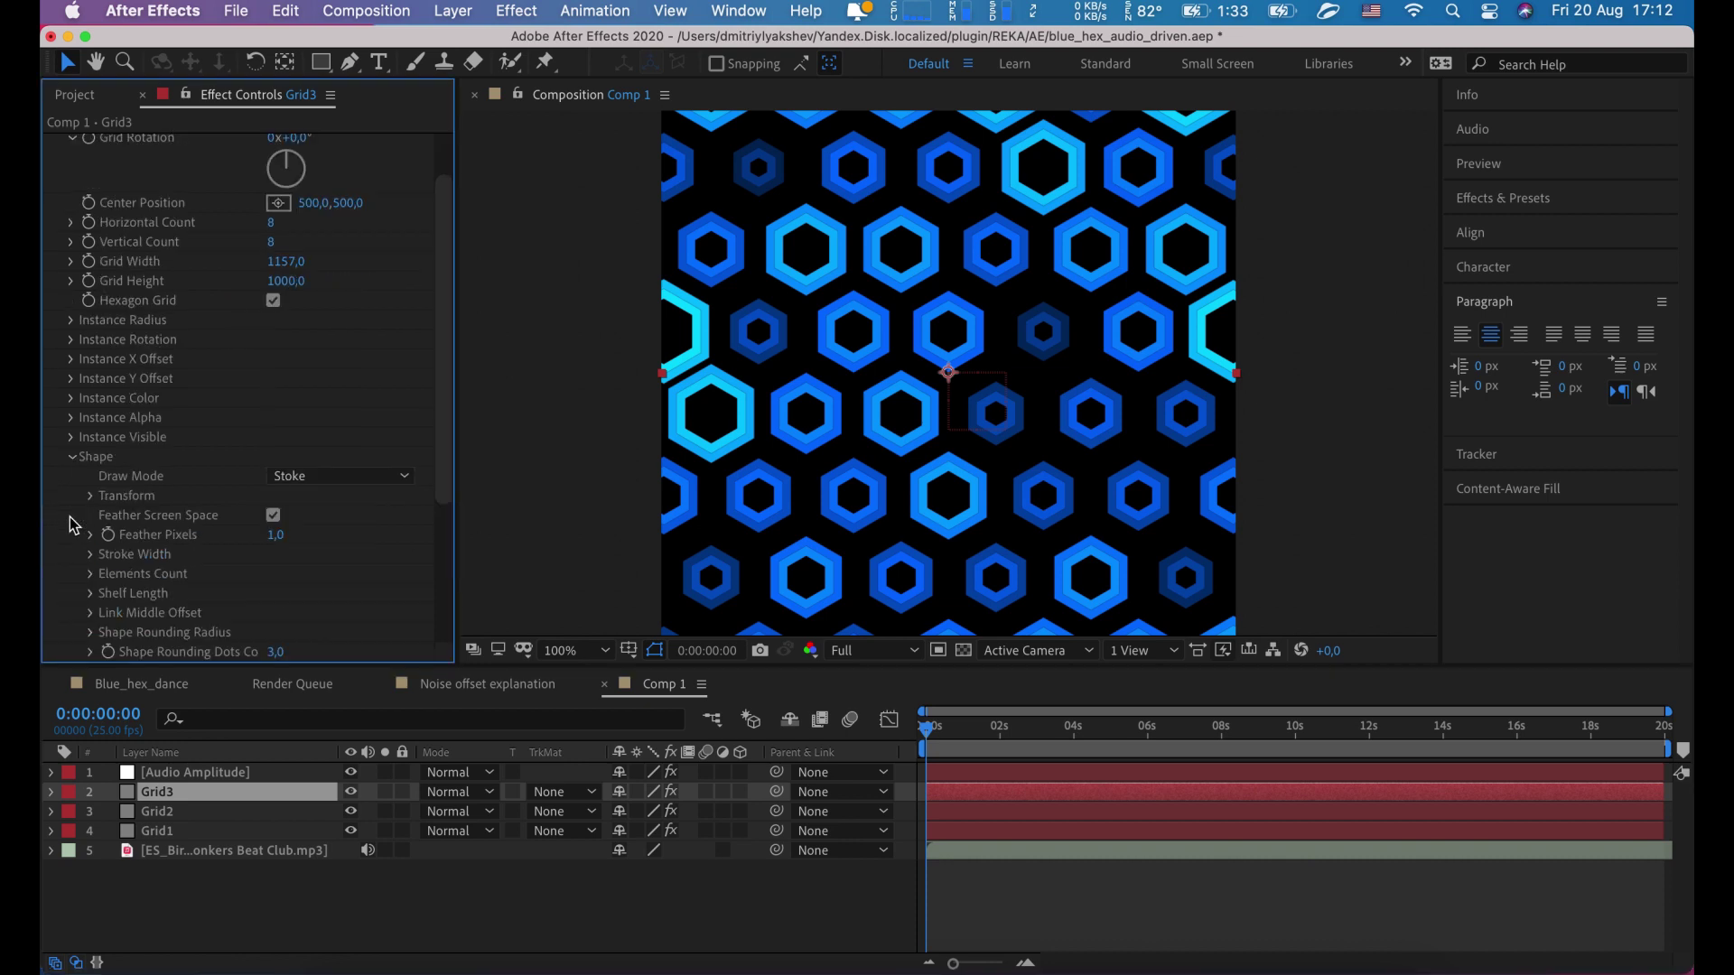
{"action": "scroll", "coordinate": [104, 524], "scroll_direction": "down", "scroll_amount": 4}
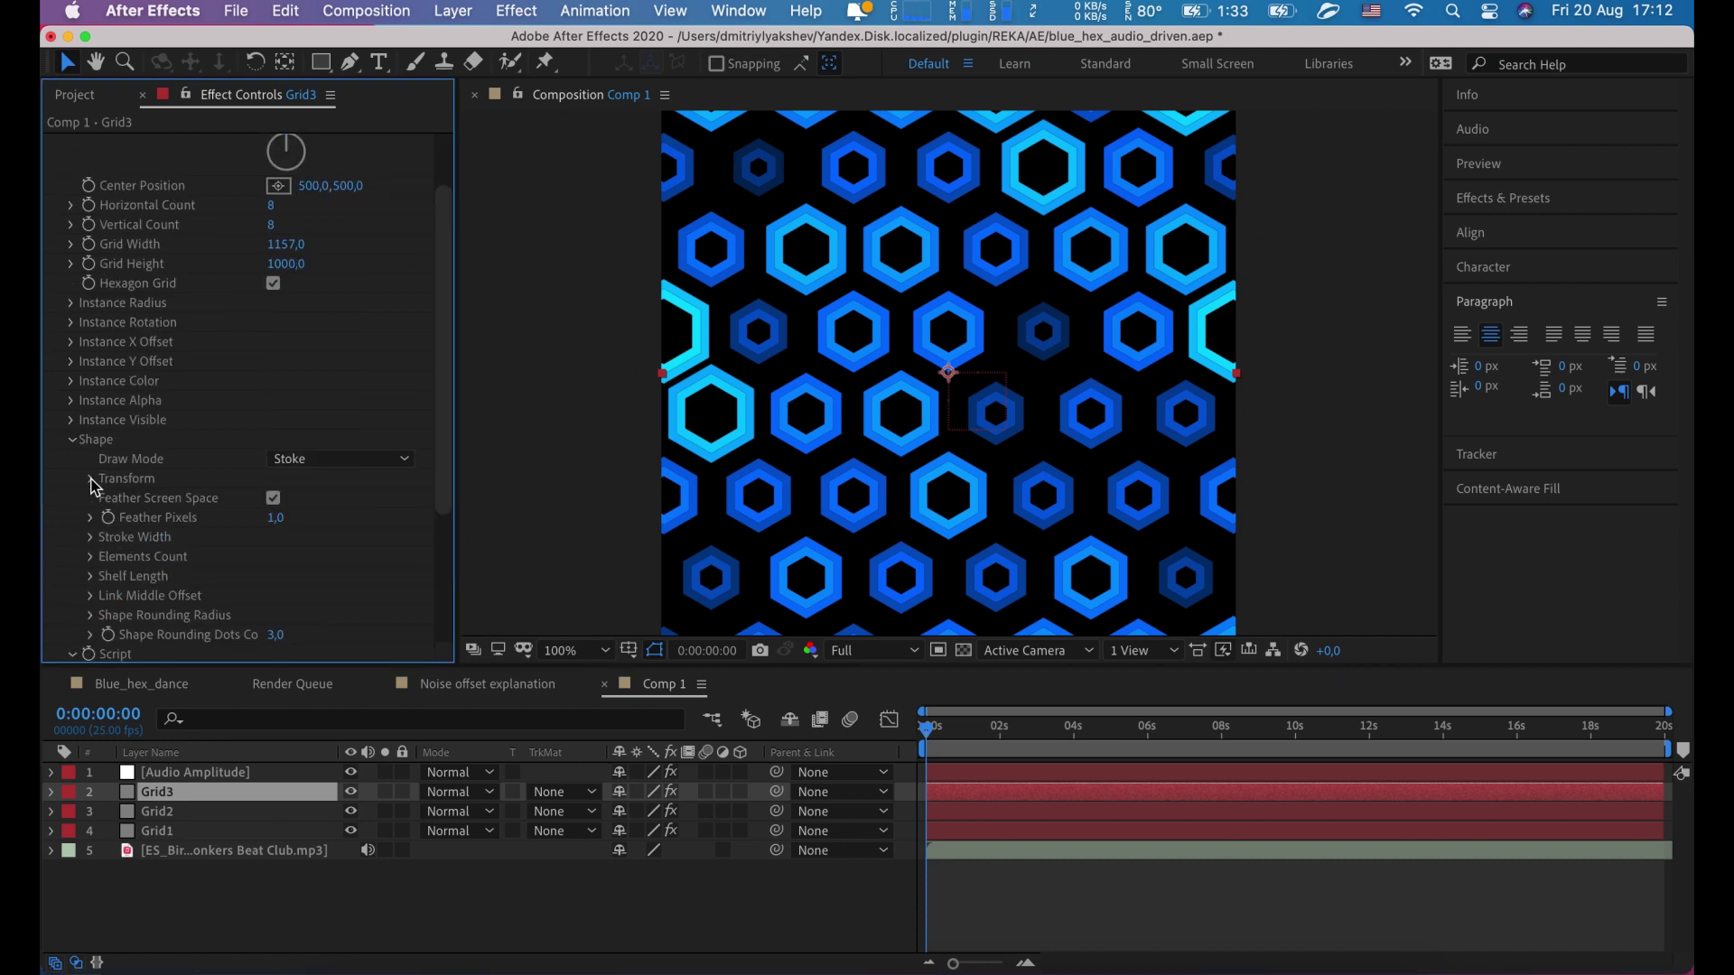
{"action": "left_click", "coordinate": [90, 479]}
{"action": "left_click", "coordinate": [111, 557]}
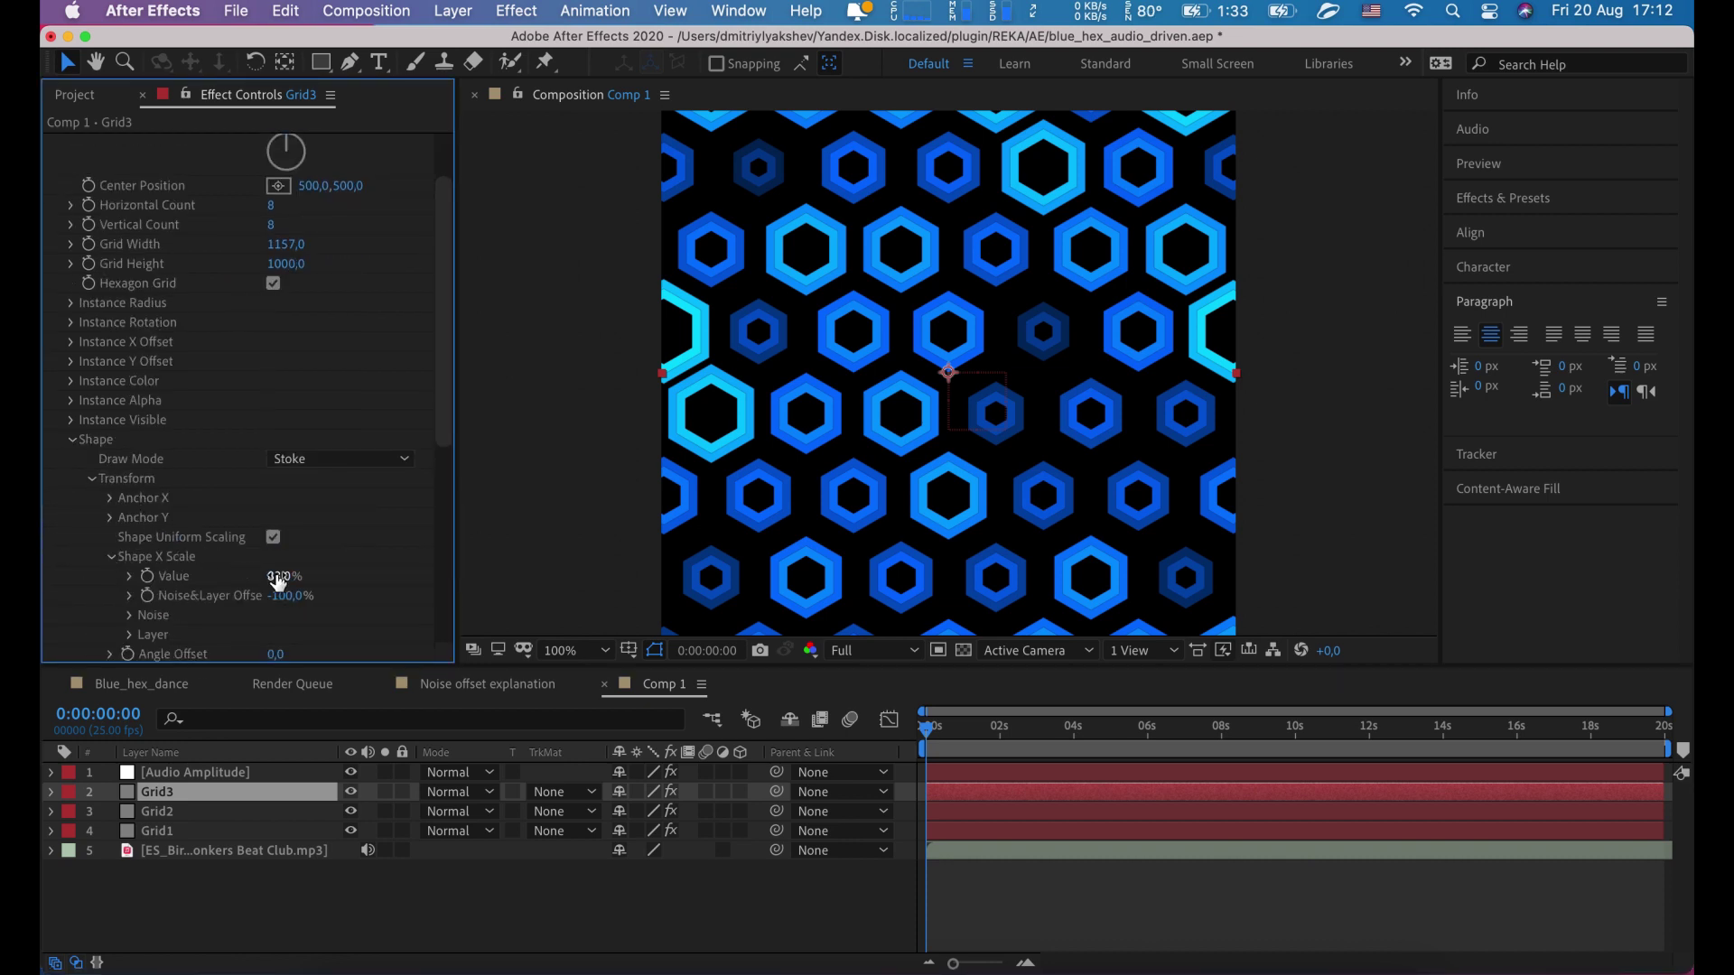
{"action": "left_click", "coordinate": [279, 578]}
{"action": "type", "text": "66"}
{"action": "key", "text": "Return"}
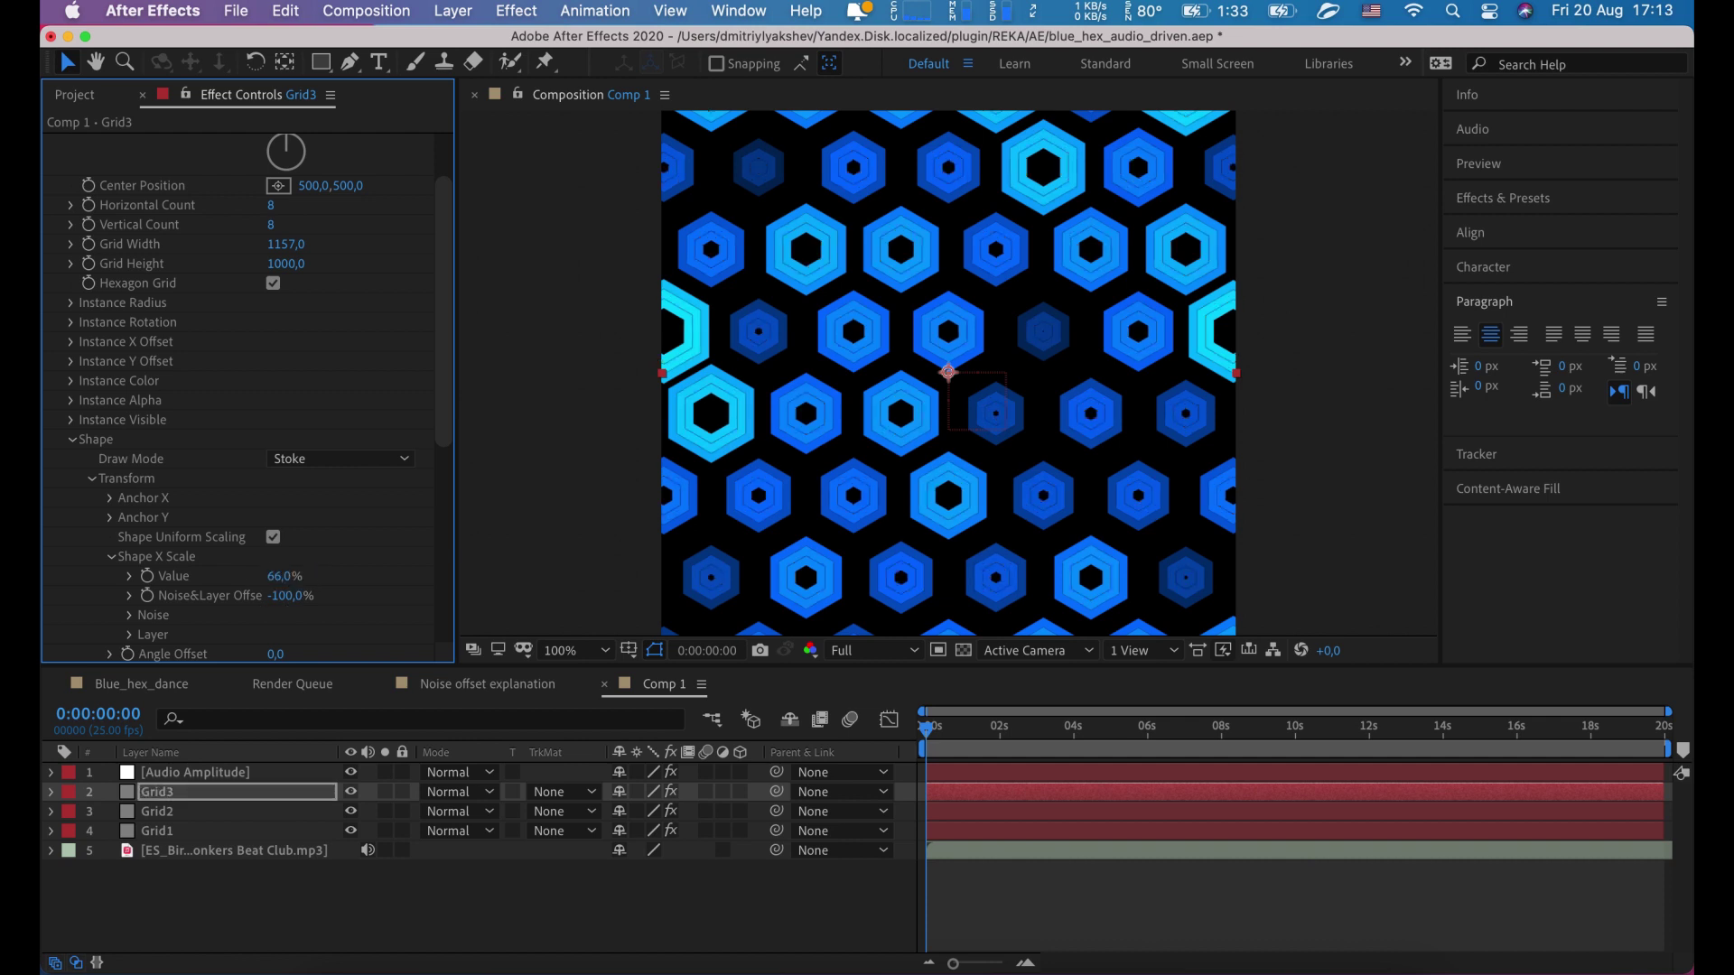
Step: Set Grid3's Instance Color brightness to 22% and select Grid3 in the timeline
{"action": "scroll", "coordinate": [144, 382], "scroll_direction": "up", "scroll_amount": 1}
{"action": "left_click", "coordinate": [70, 417]}
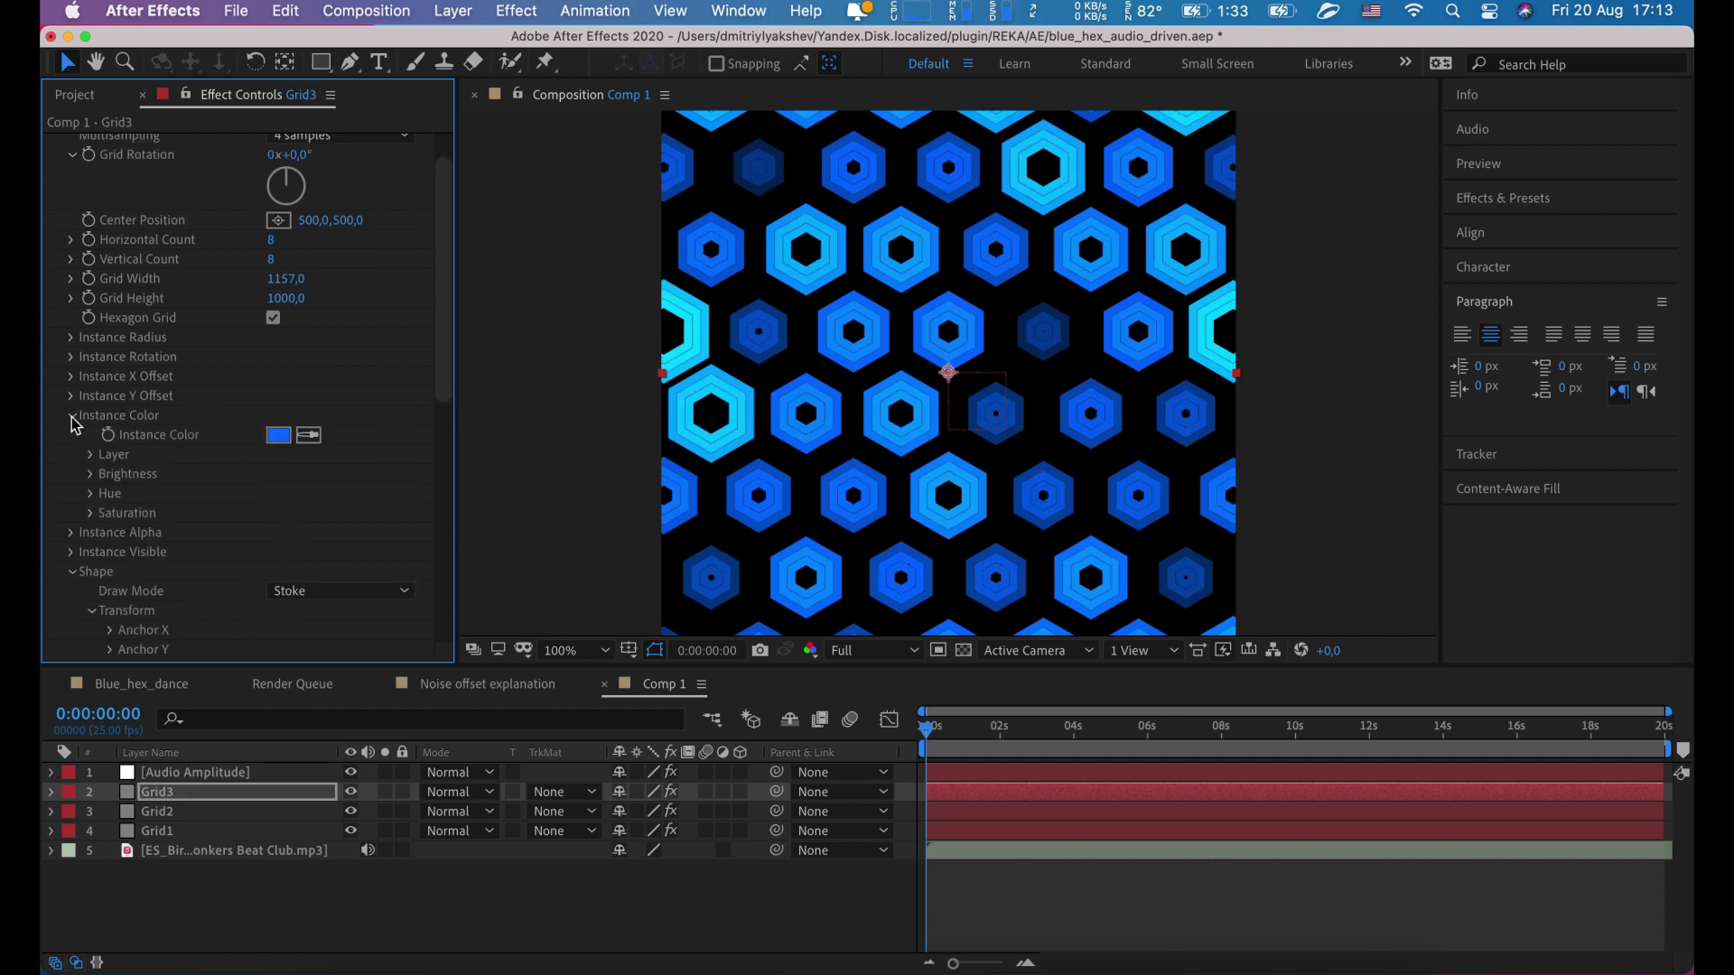
{"action": "scroll", "coordinate": [118, 437], "scroll_direction": "down", "scroll_amount": 1}
{"action": "left_click", "coordinate": [91, 440]}
{"action": "scroll", "coordinate": [132, 456], "scroll_direction": "down", "scroll_amount": 1}
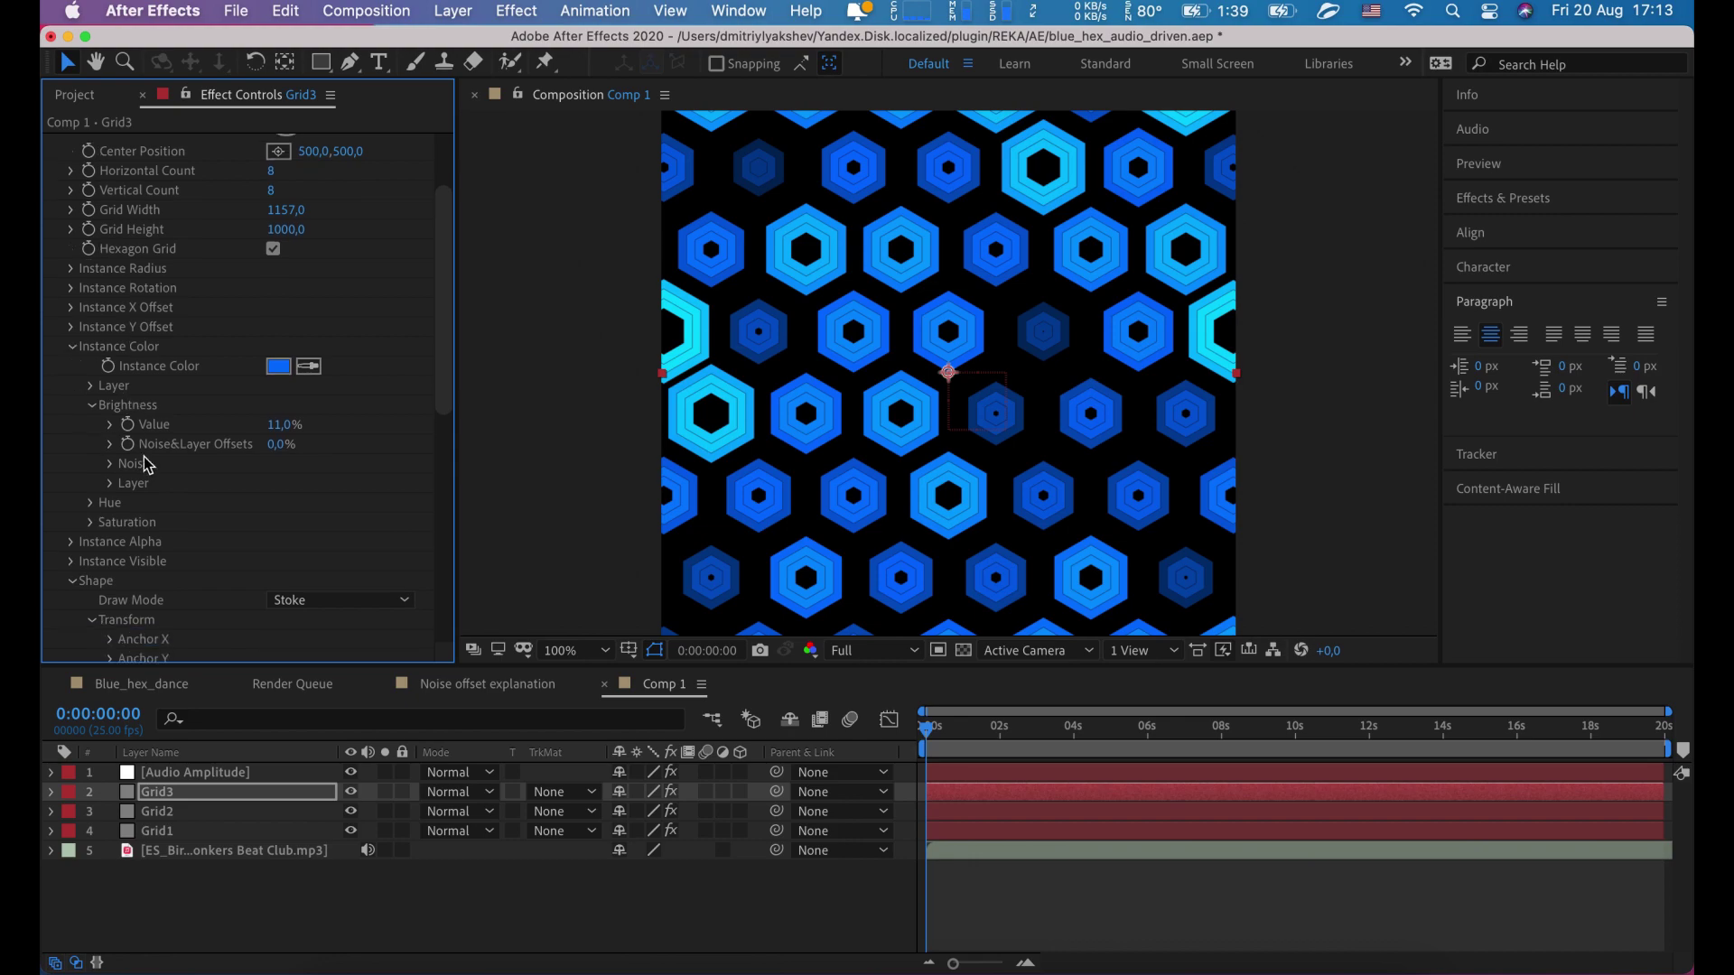
{"action": "left_click", "coordinate": [281, 430]}
{"action": "type", "text": "22"}
{"action": "key", "text": "Return"}
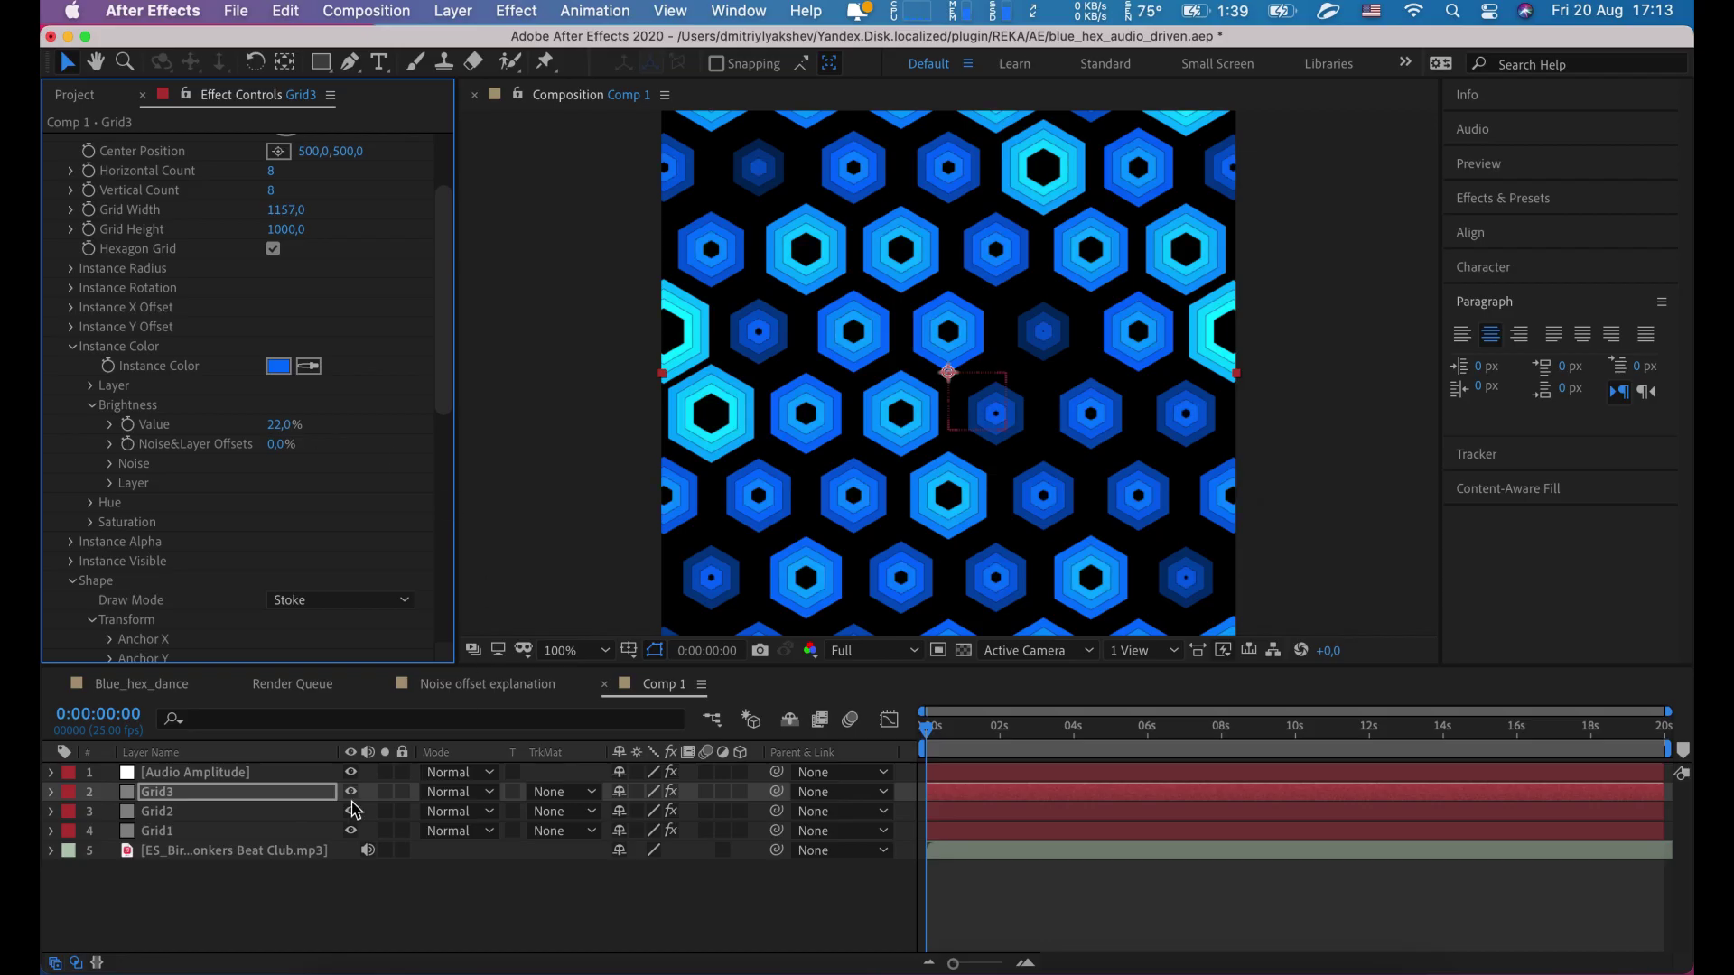
{"action": "left_click", "coordinate": [222, 797]}
Step: Duplicate Grid3, drag the copy beneath Grid1 and rename it BG
{"action": "left_click", "coordinate": [286, 11]}
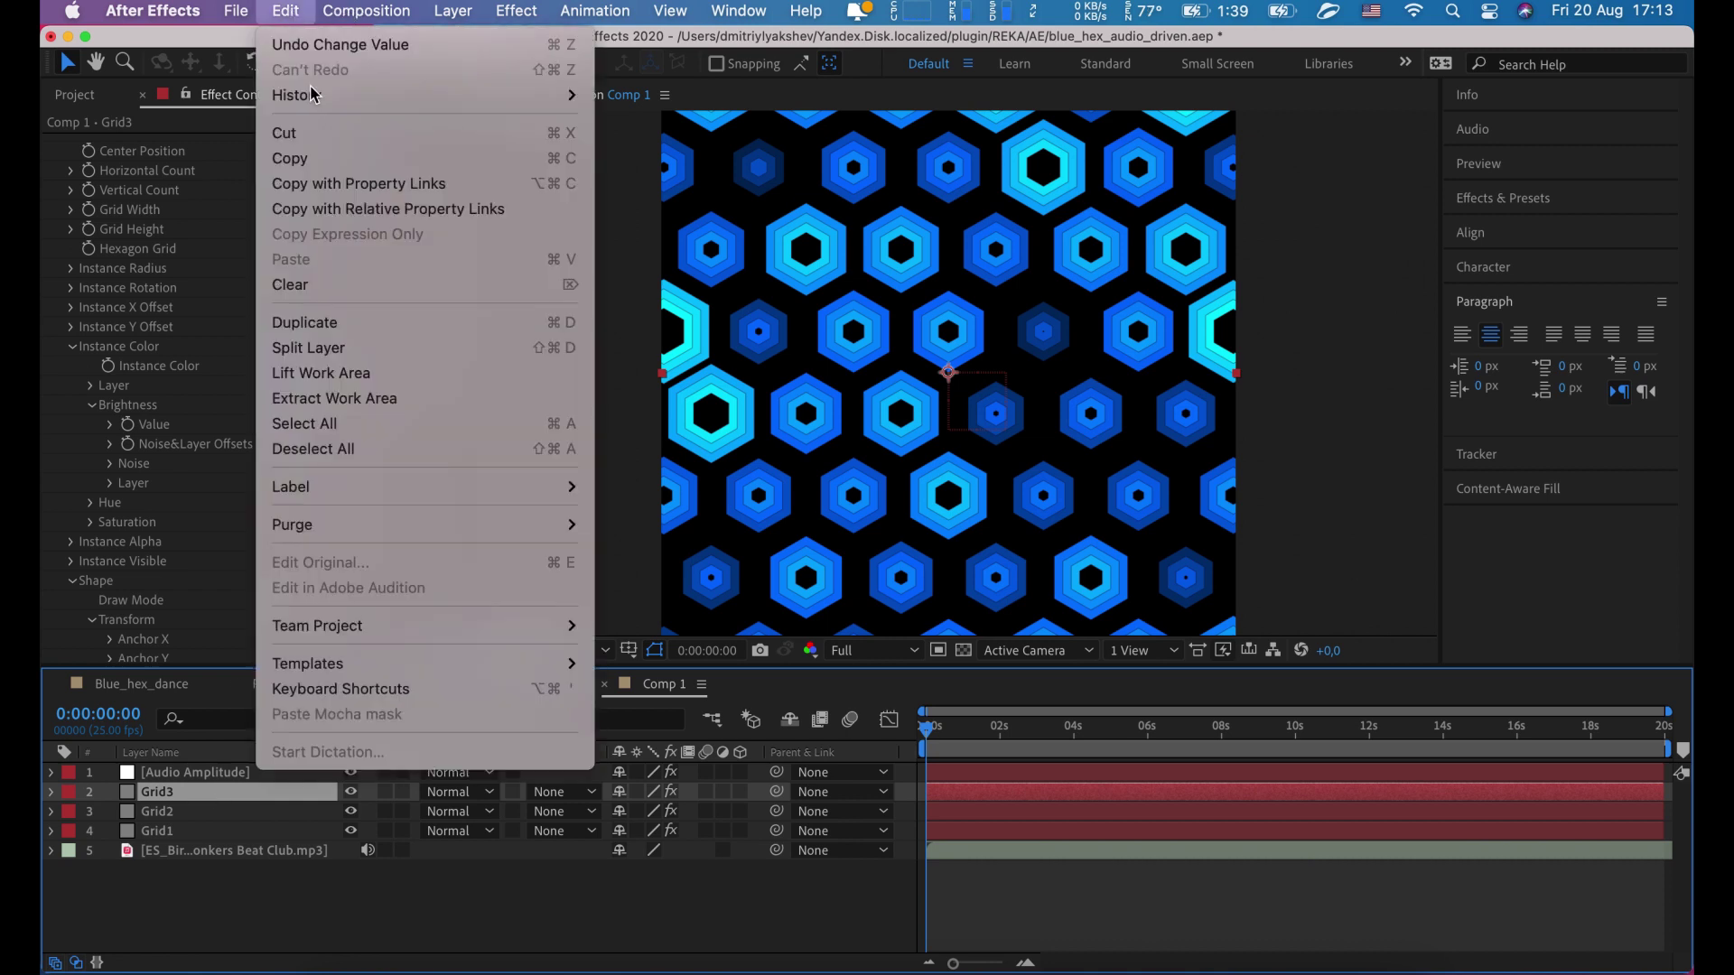
{"action": "left_click", "coordinate": [380, 318]}
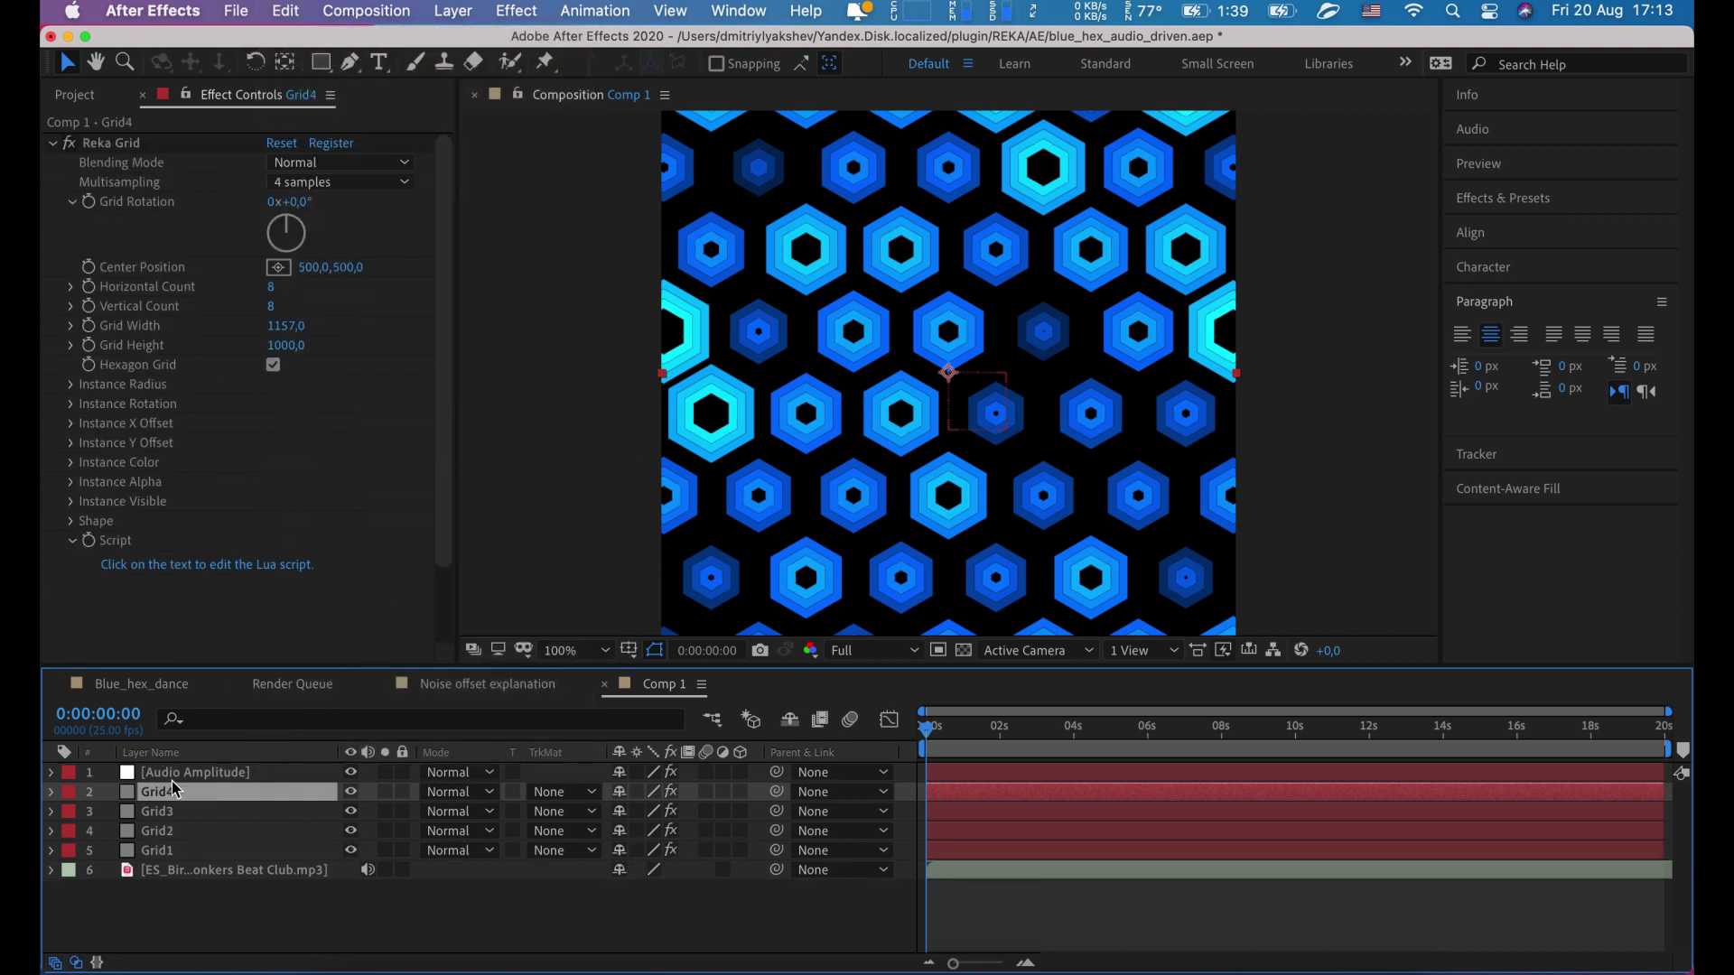
{"action": "left_click_drag", "start_coordinate": [168, 807], "coordinate": [182, 869]}
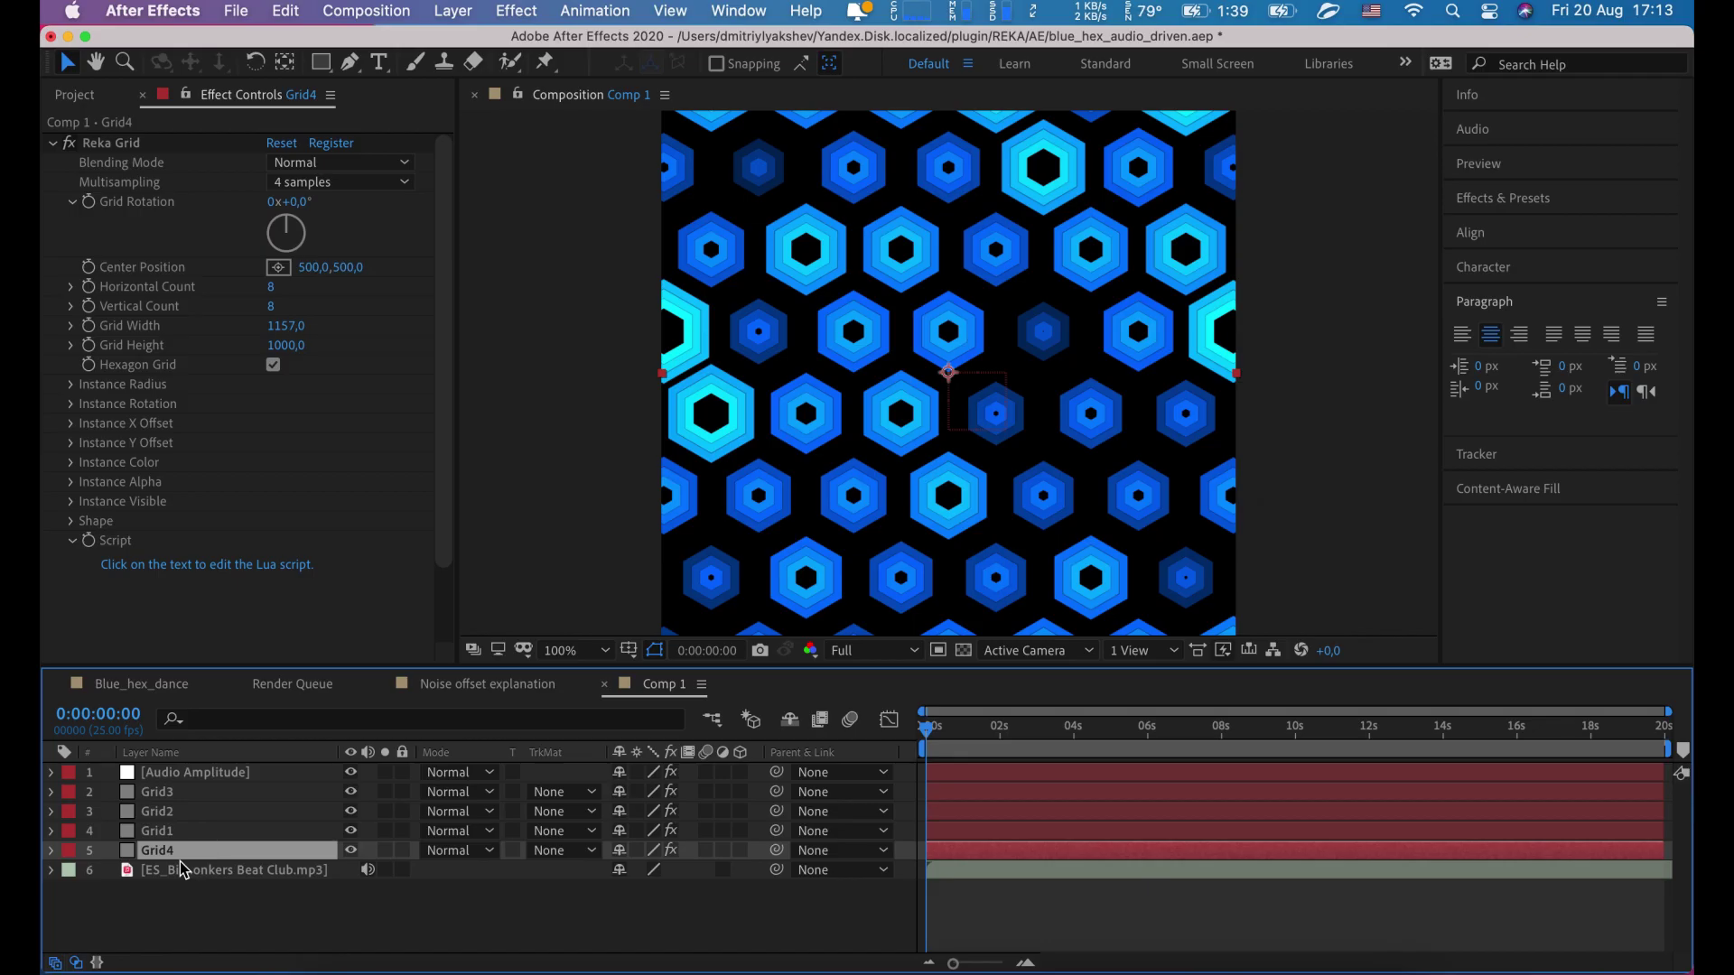
{"action": "key", "text": "Return"}
{"action": "type", "text": "BG"}
{"action": "key", "text": "Return"}
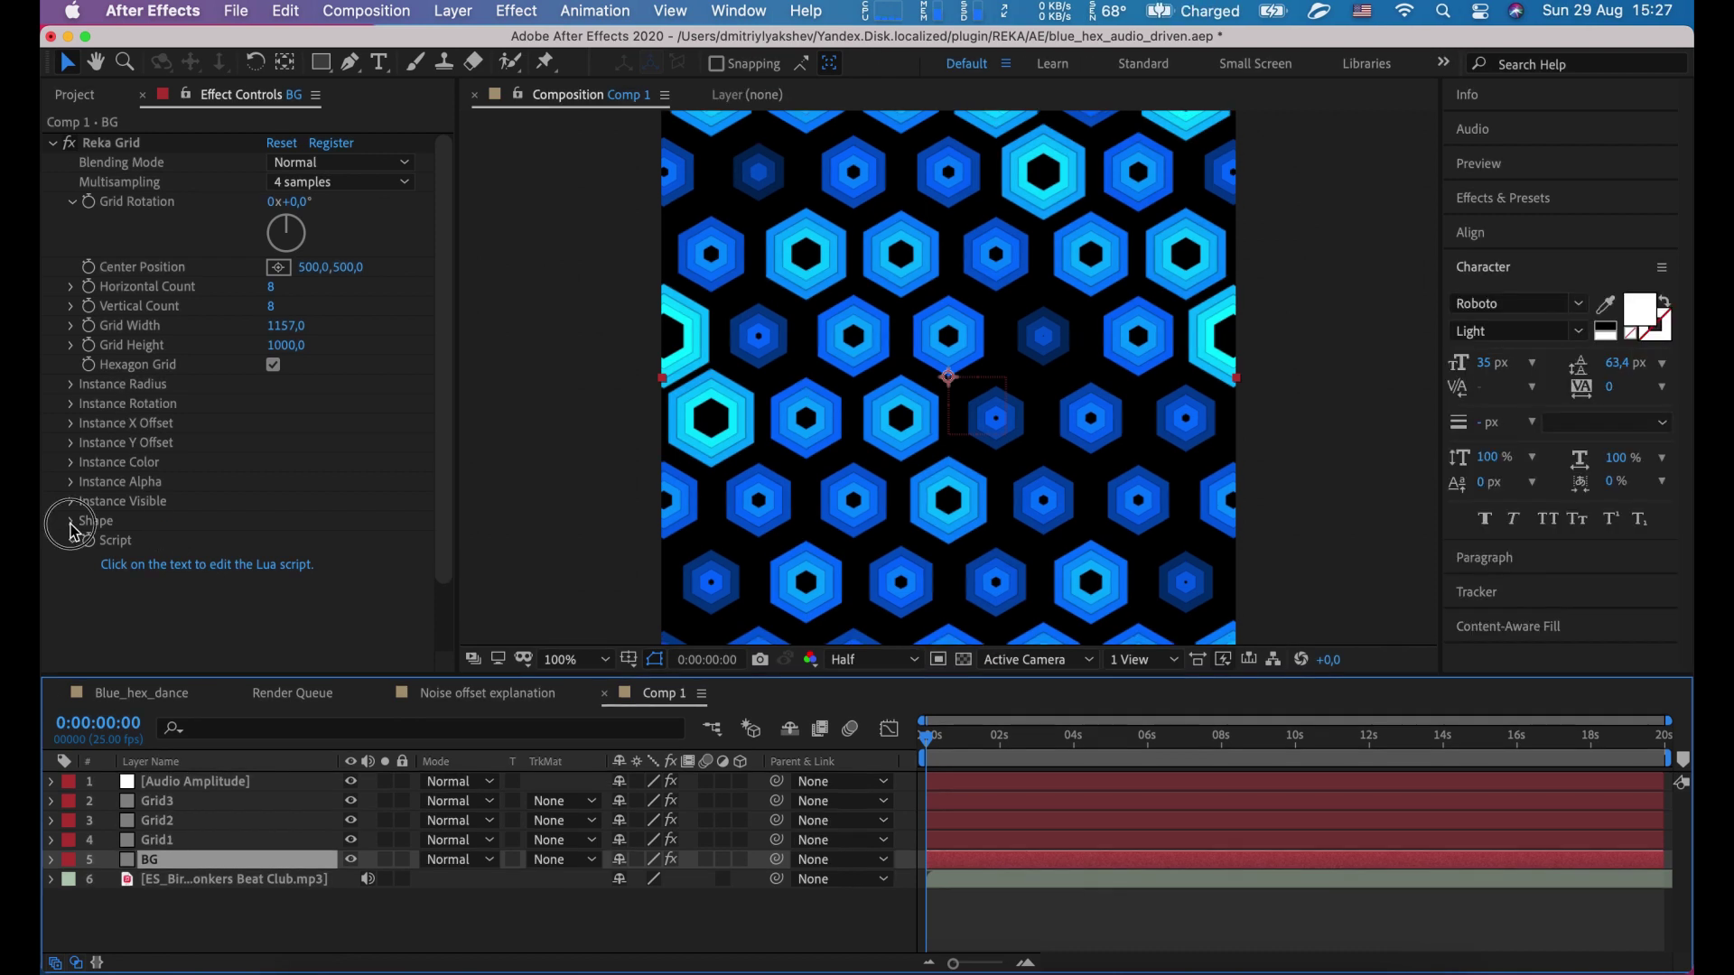
Step: Set BG's Shape X Scale noise Multiplier to 0
{"action": "scroll", "coordinate": [79, 523], "scroll_direction": "down", "scroll_amount": 2}
{"action": "left_click", "coordinate": [92, 470]}
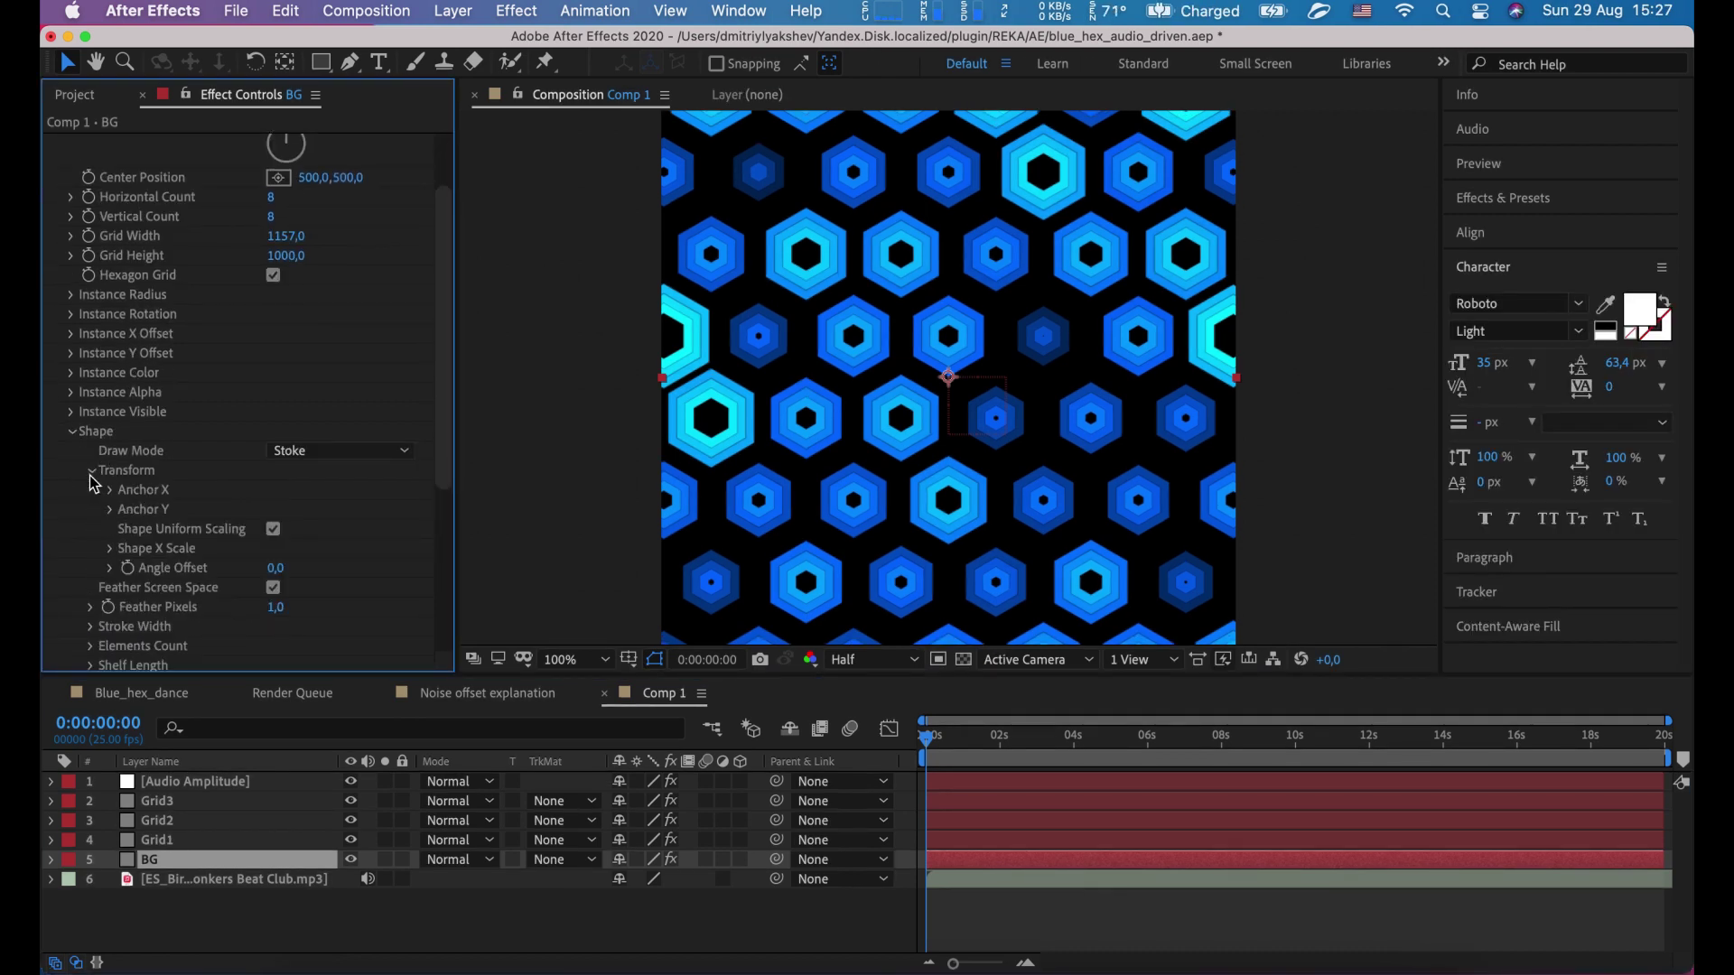
{"action": "left_click", "coordinate": [110, 548]}
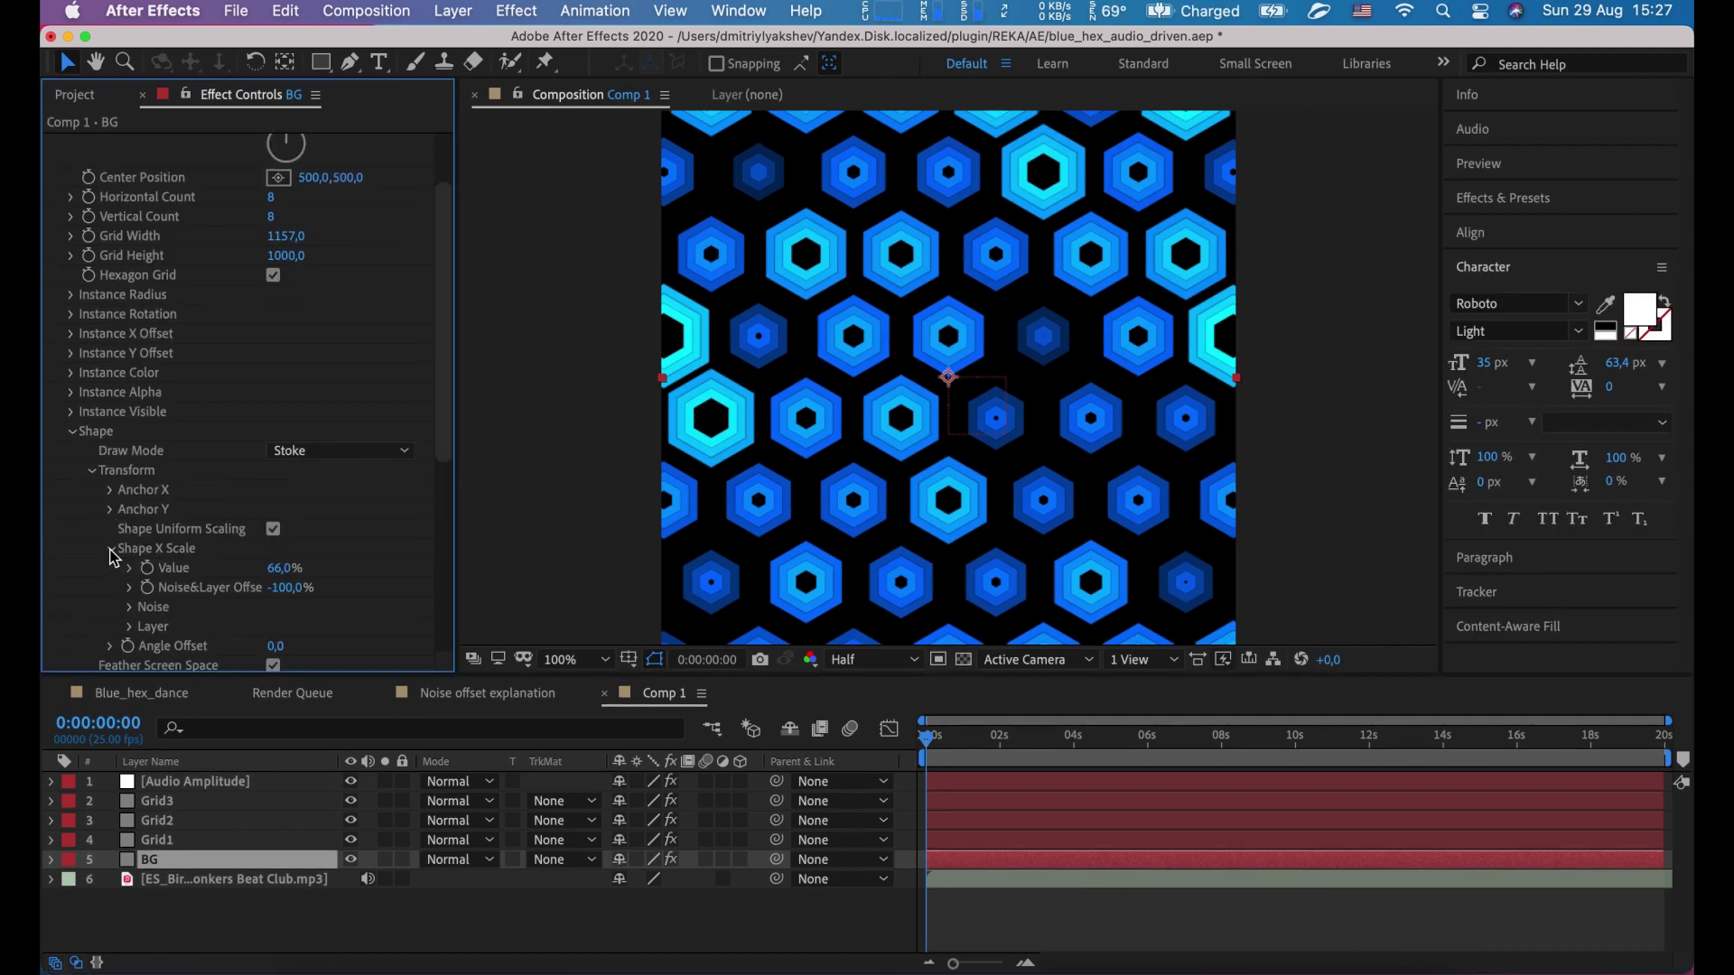
{"action": "left_click", "coordinate": [132, 608]}
{"action": "left_click", "coordinate": [281, 508]}
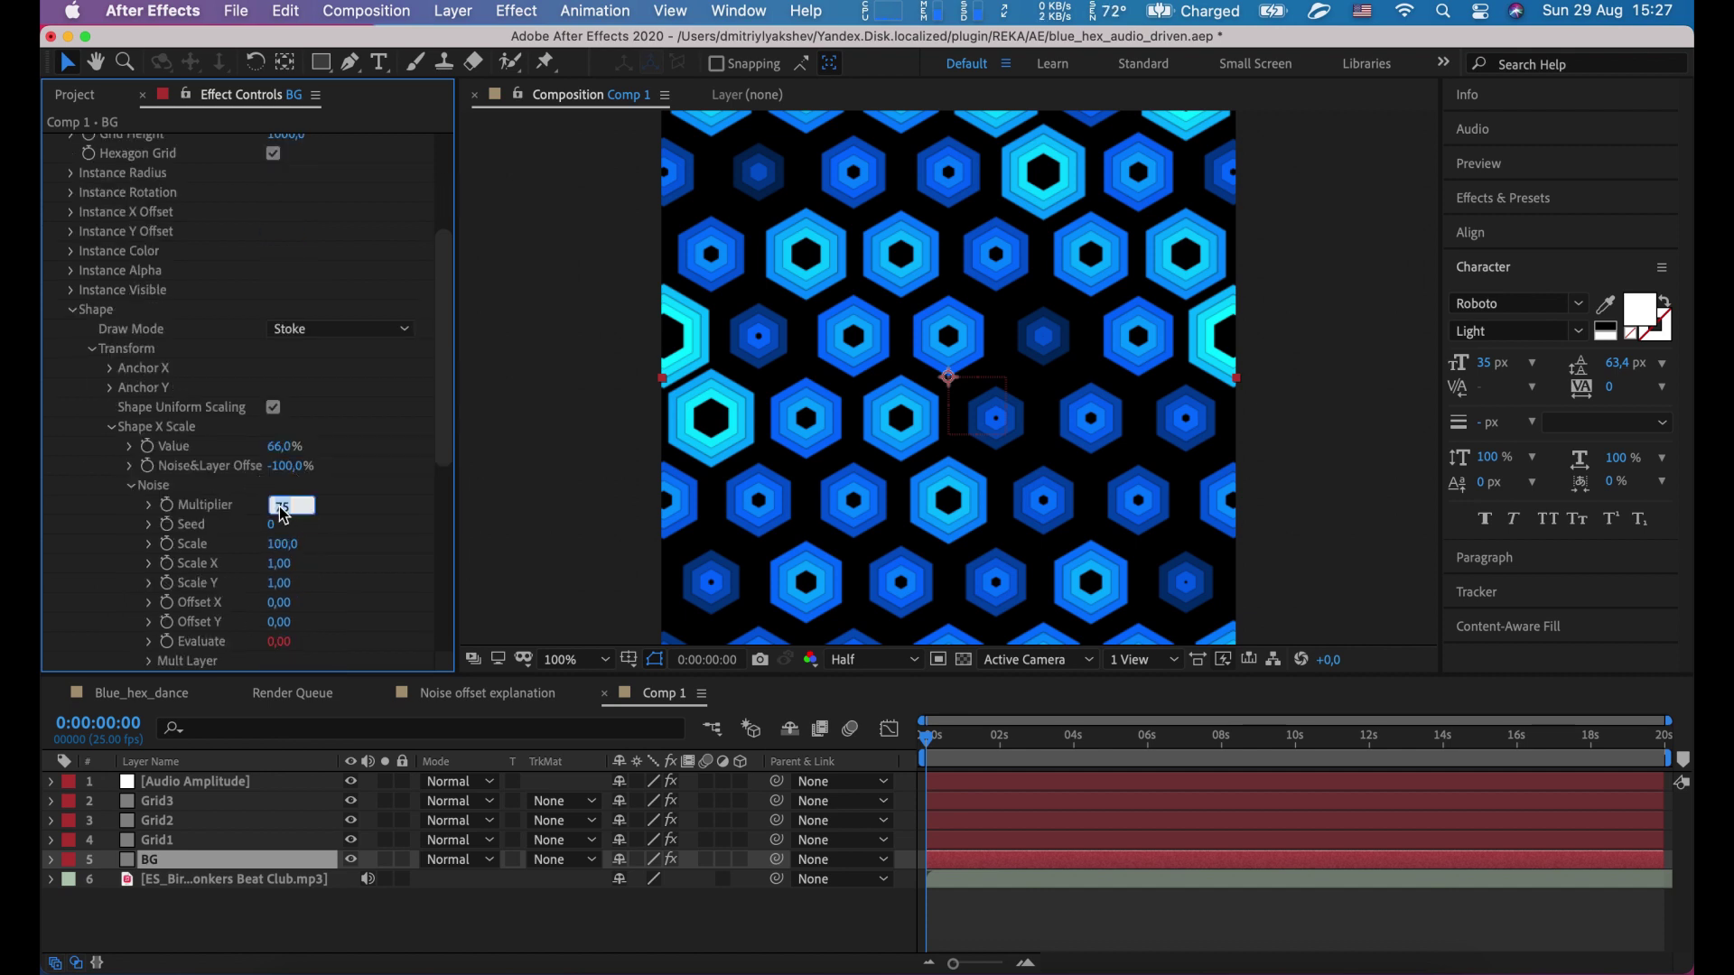
{"action": "type", "text": "0"}
{"action": "key", "text": "Return"}
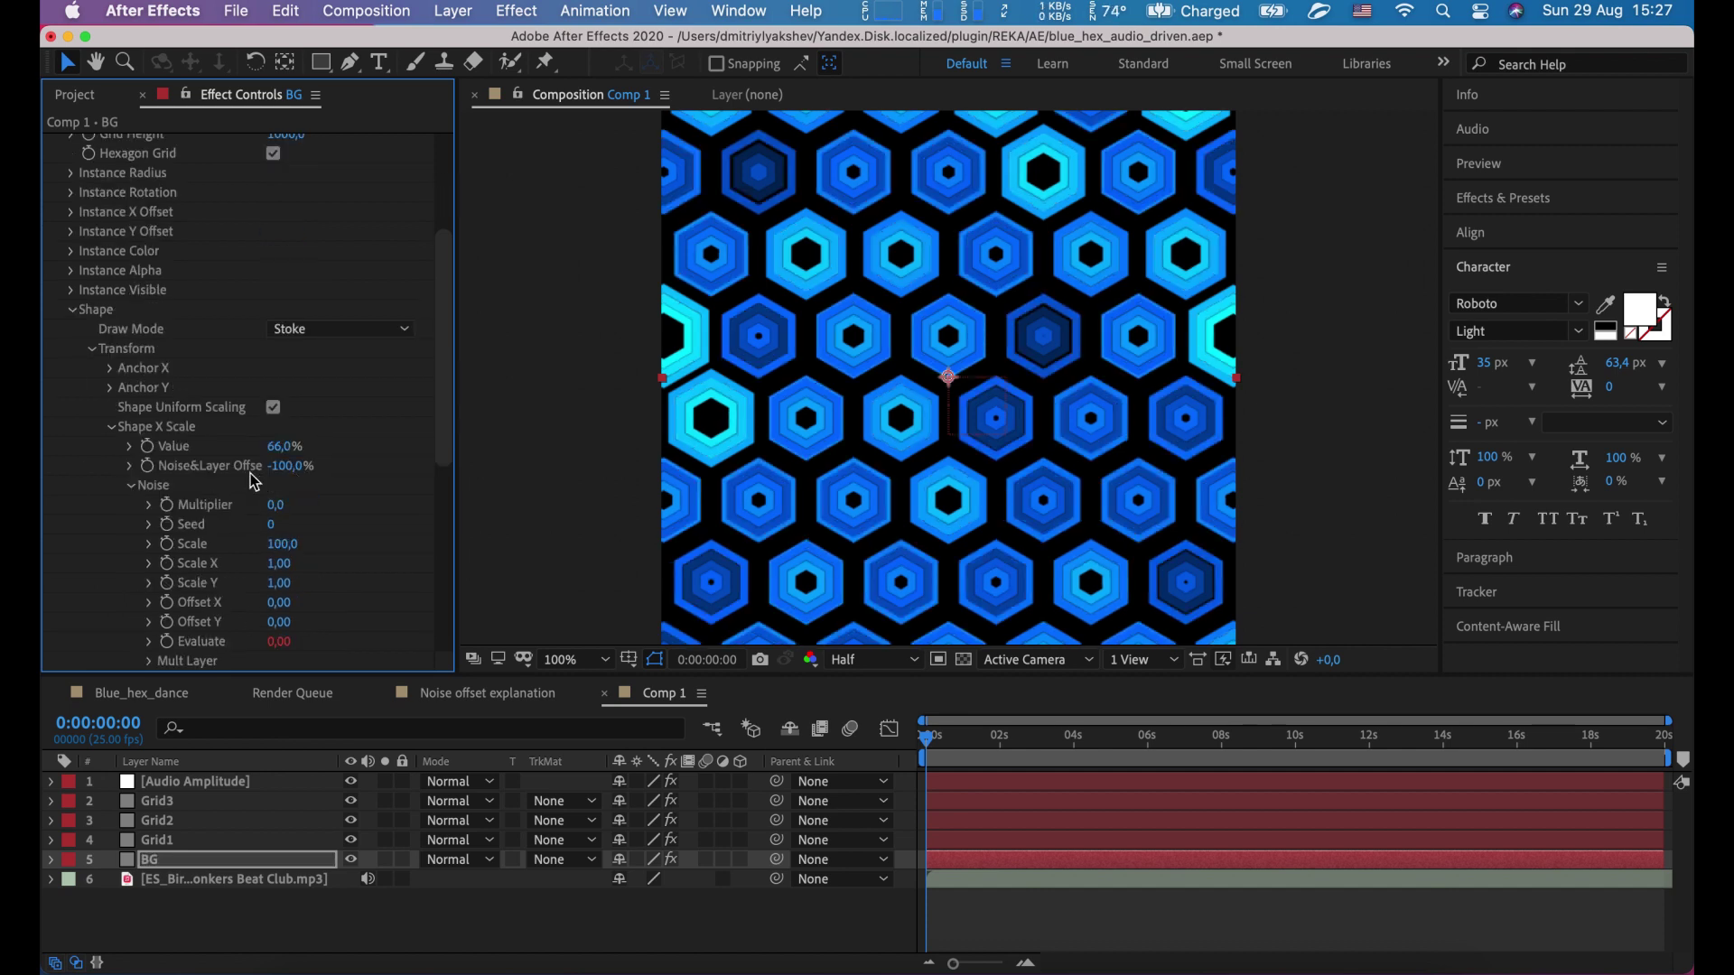
Step: Set BG's Instance Color brightness noise Multiplier to 0, then select the Instance Radius value
{"action": "scroll", "coordinate": [171, 341], "scroll_direction": "up", "scroll_amount": 1}
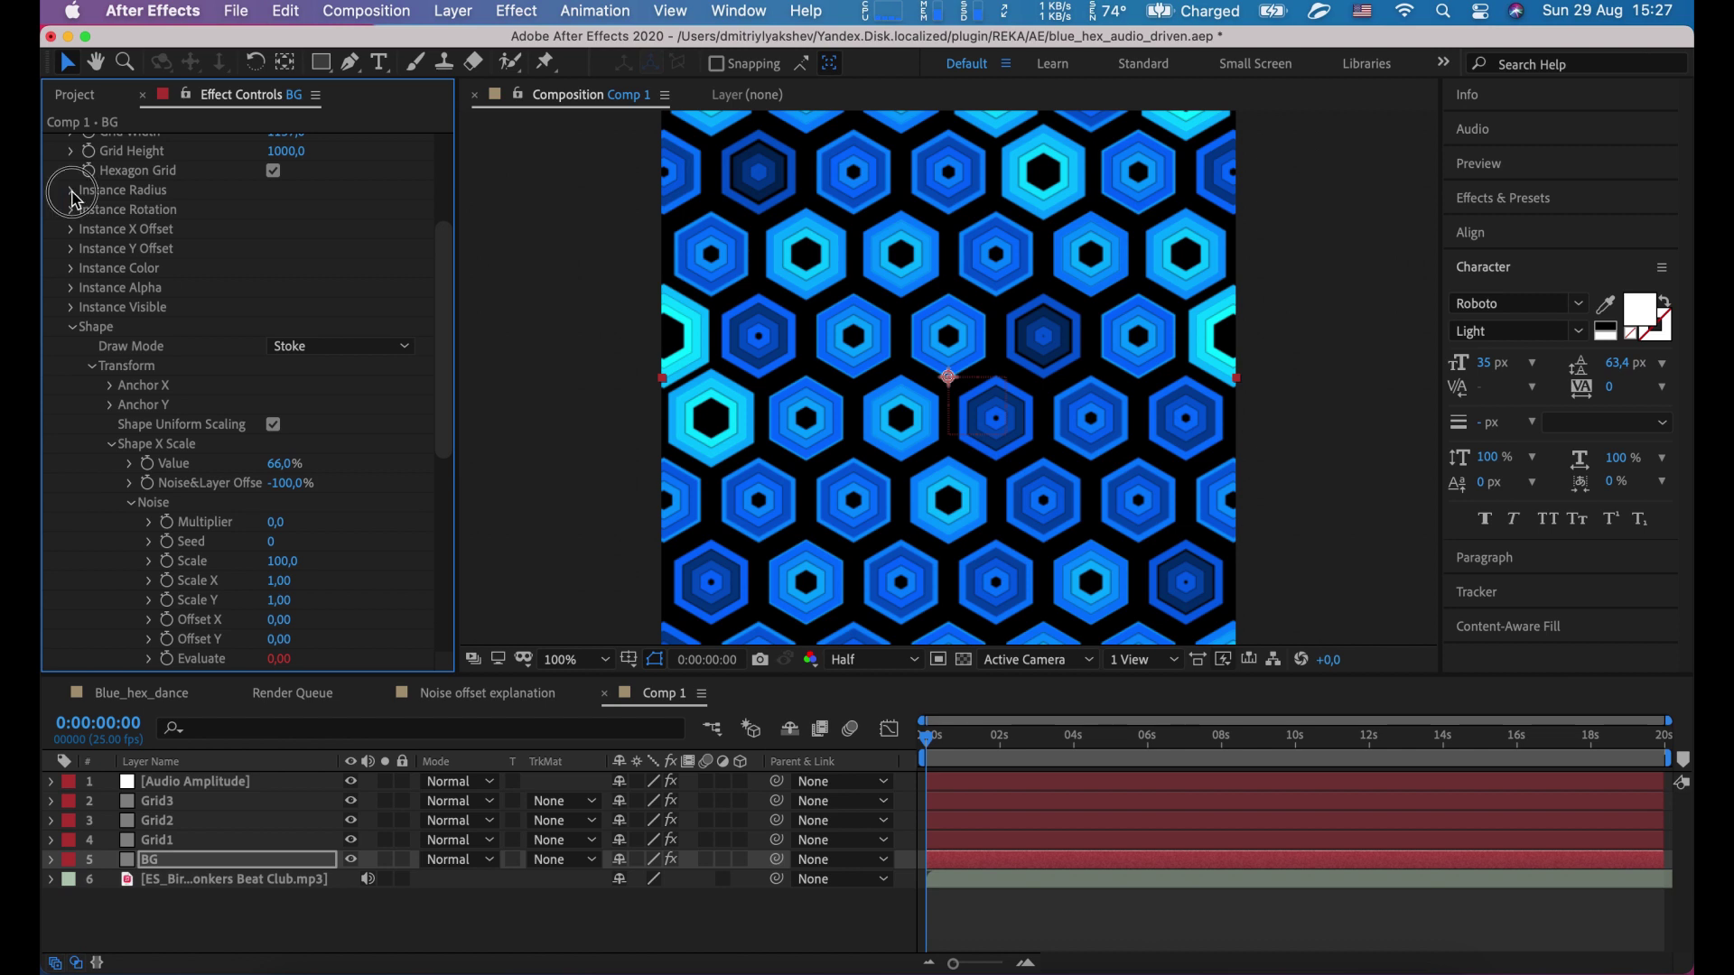
{"action": "left_click", "coordinate": [71, 191]}
{"action": "left_click", "coordinate": [72, 347]}
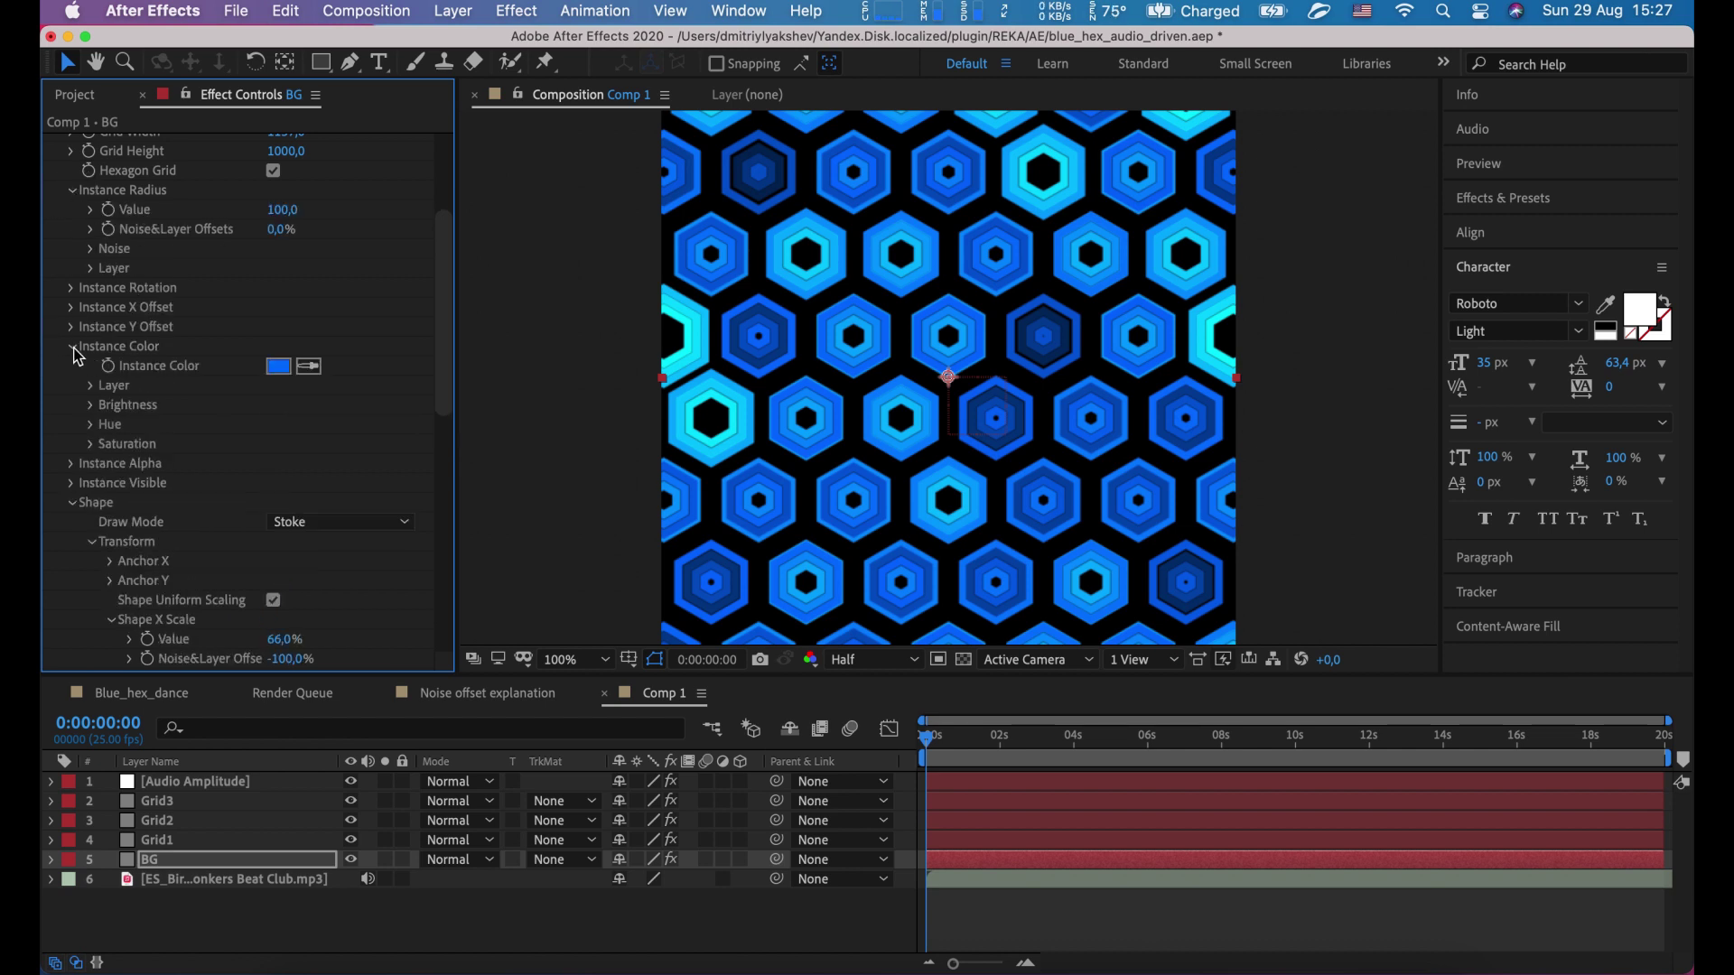
{"action": "left_click", "coordinate": [93, 406]}
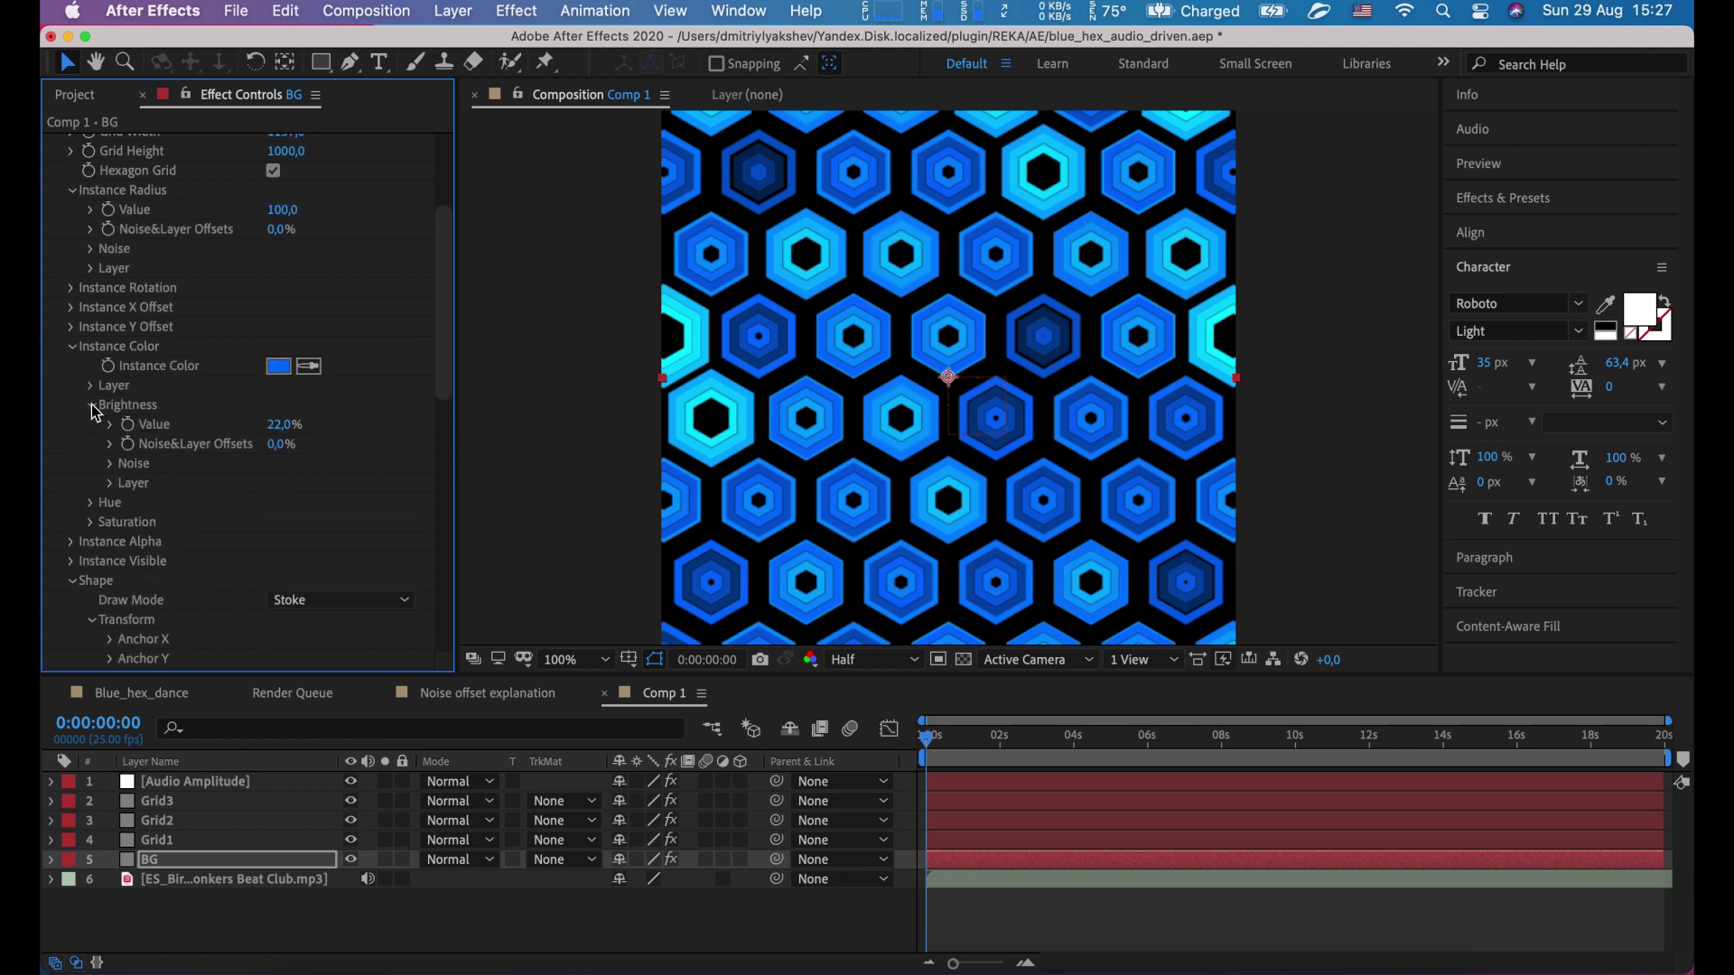
{"action": "left_click", "coordinate": [111, 464]}
{"action": "left_click", "coordinate": [284, 486]}
{"action": "type", "text": "0"}
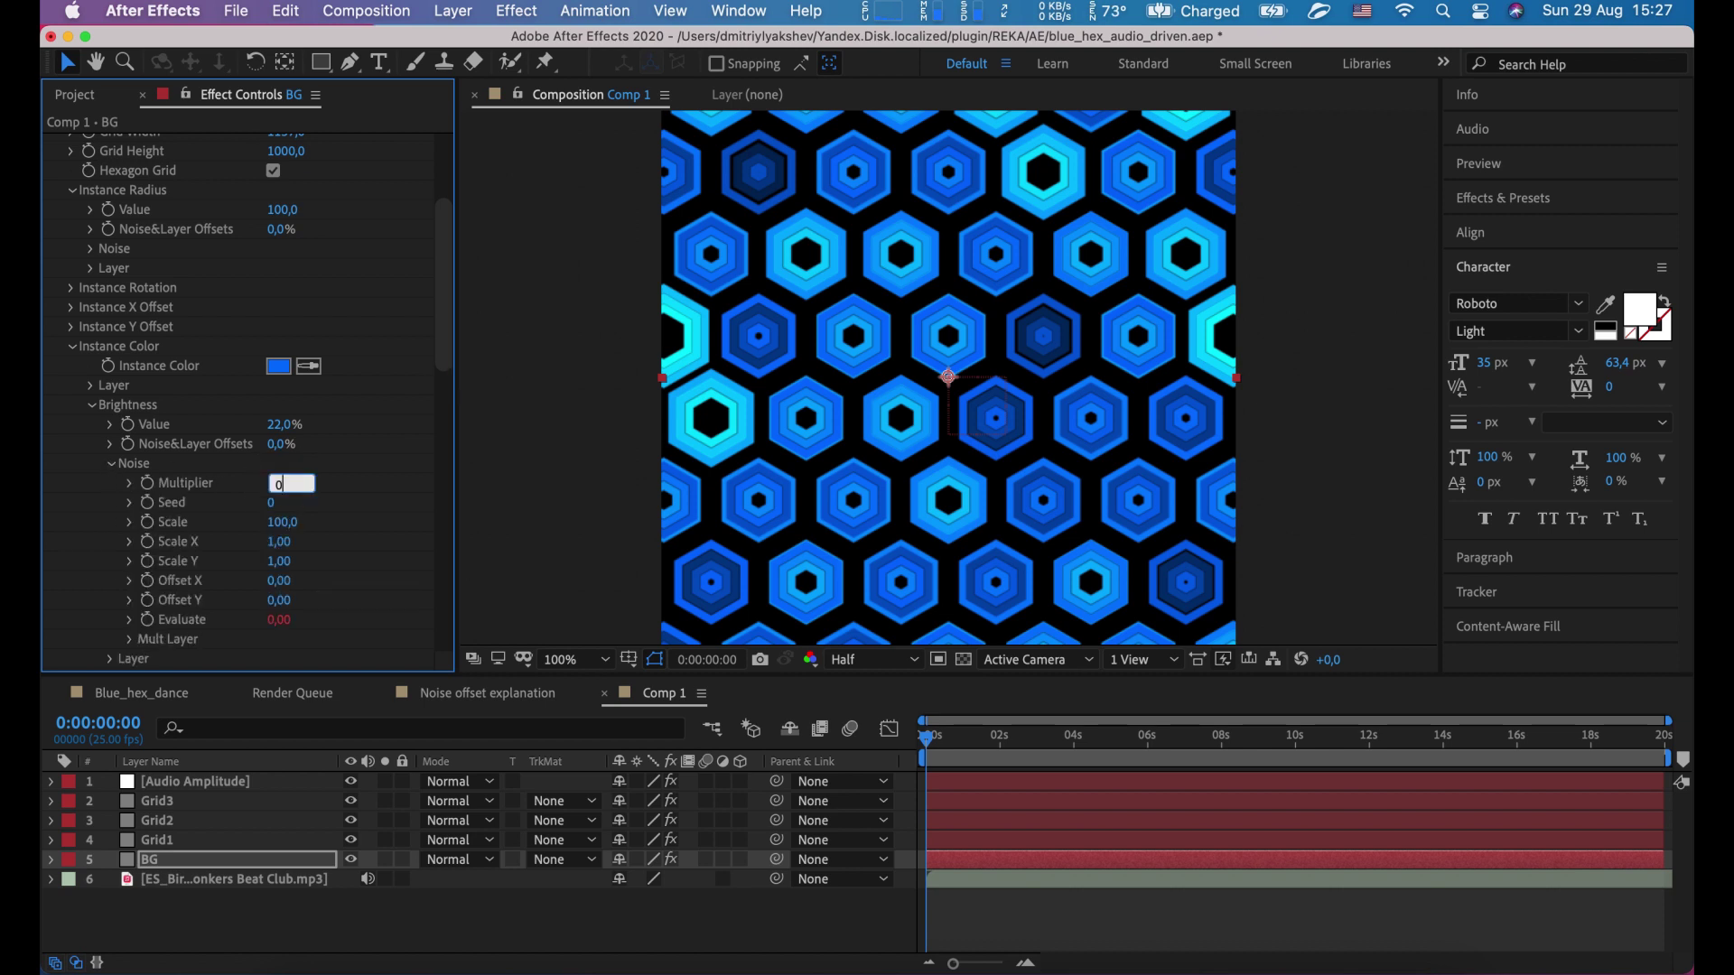
{"action": "key", "text": "Return"}
{"action": "scroll", "coordinate": [282, 336], "scroll_direction": "up", "scroll_amount": 2}
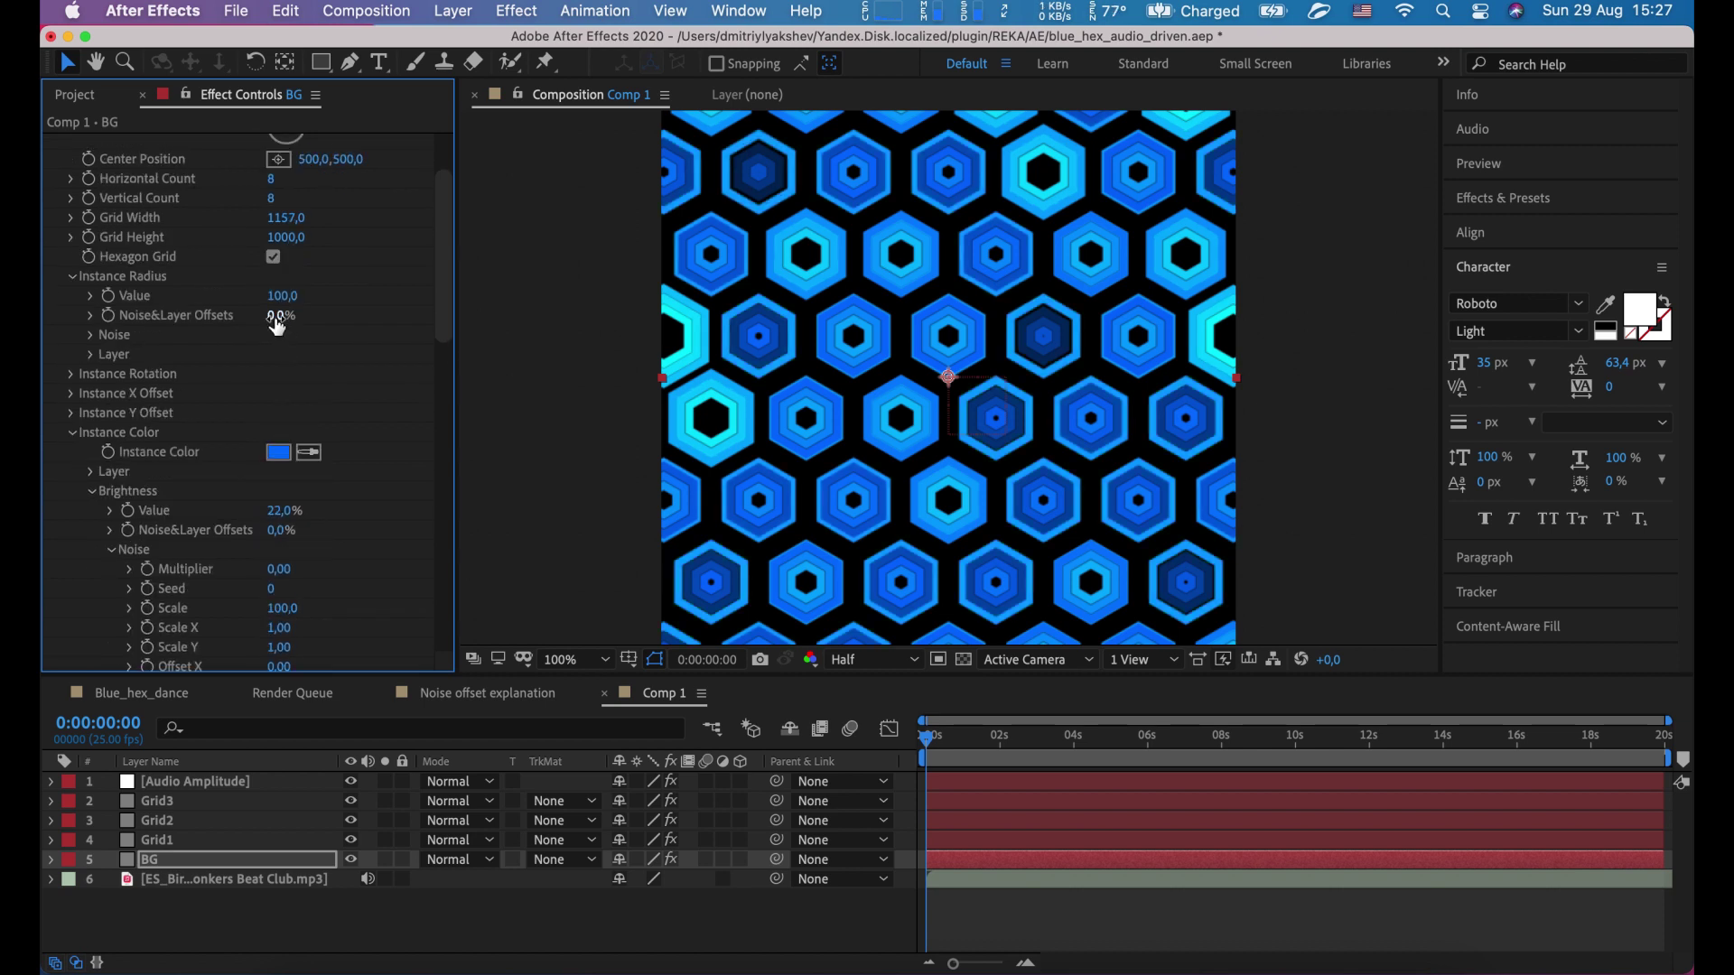
{"action": "left_click", "coordinate": [285, 295]}
Step: Enter 91 for BG's Instance Radius and 100 for its Shape X Scale
{"action": "type", "text": "91"}
{"action": "key", "text": "Return"}
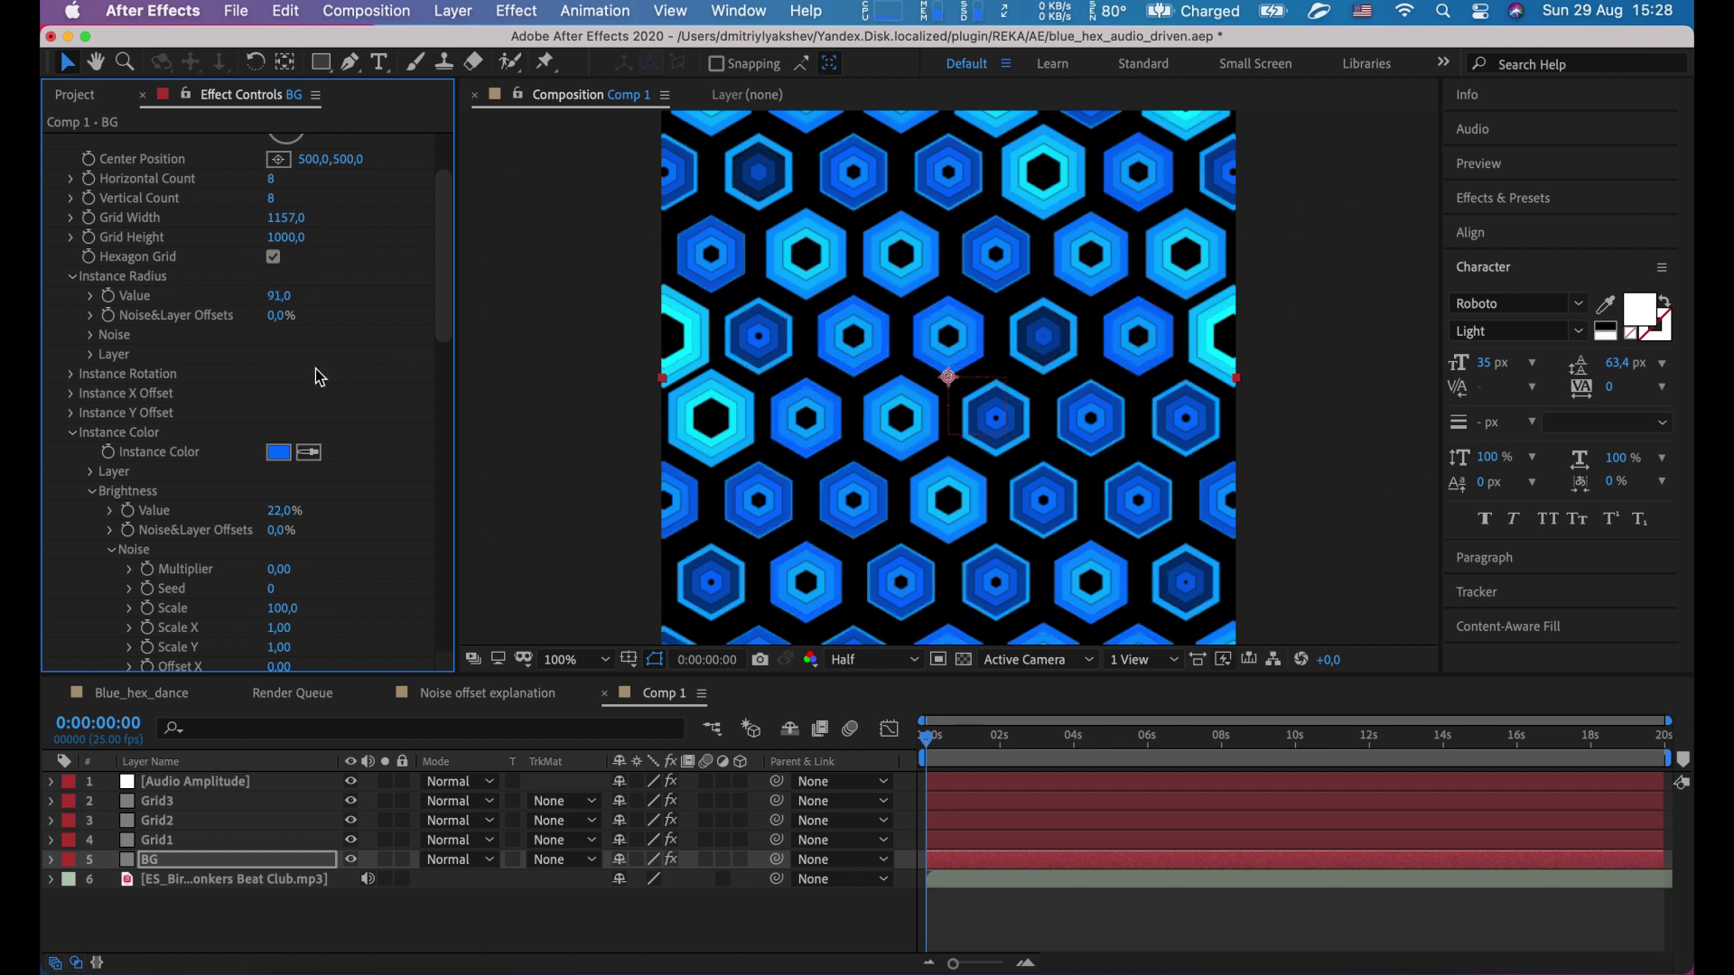
{"action": "scroll", "coordinate": [318, 378], "scroll_direction": "down", "scroll_amount": 5}
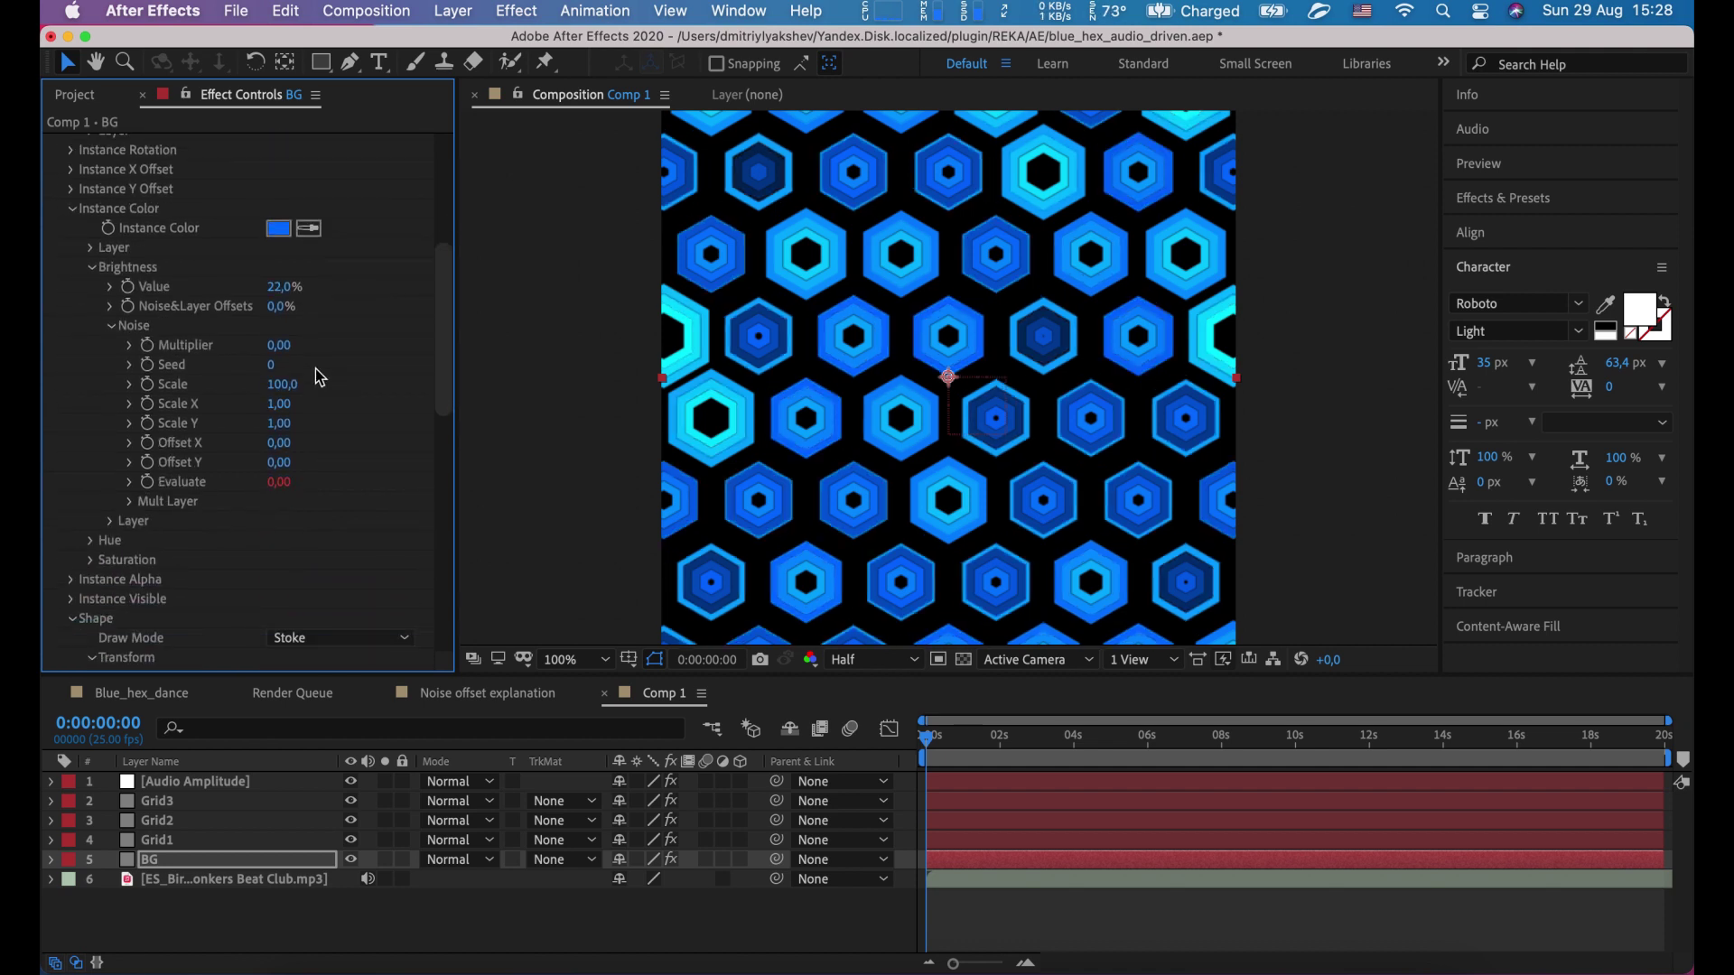
{"action": "scroll", "coordinate": [317, 378], "scroll_direction": "down", "scroll_amount": 6}
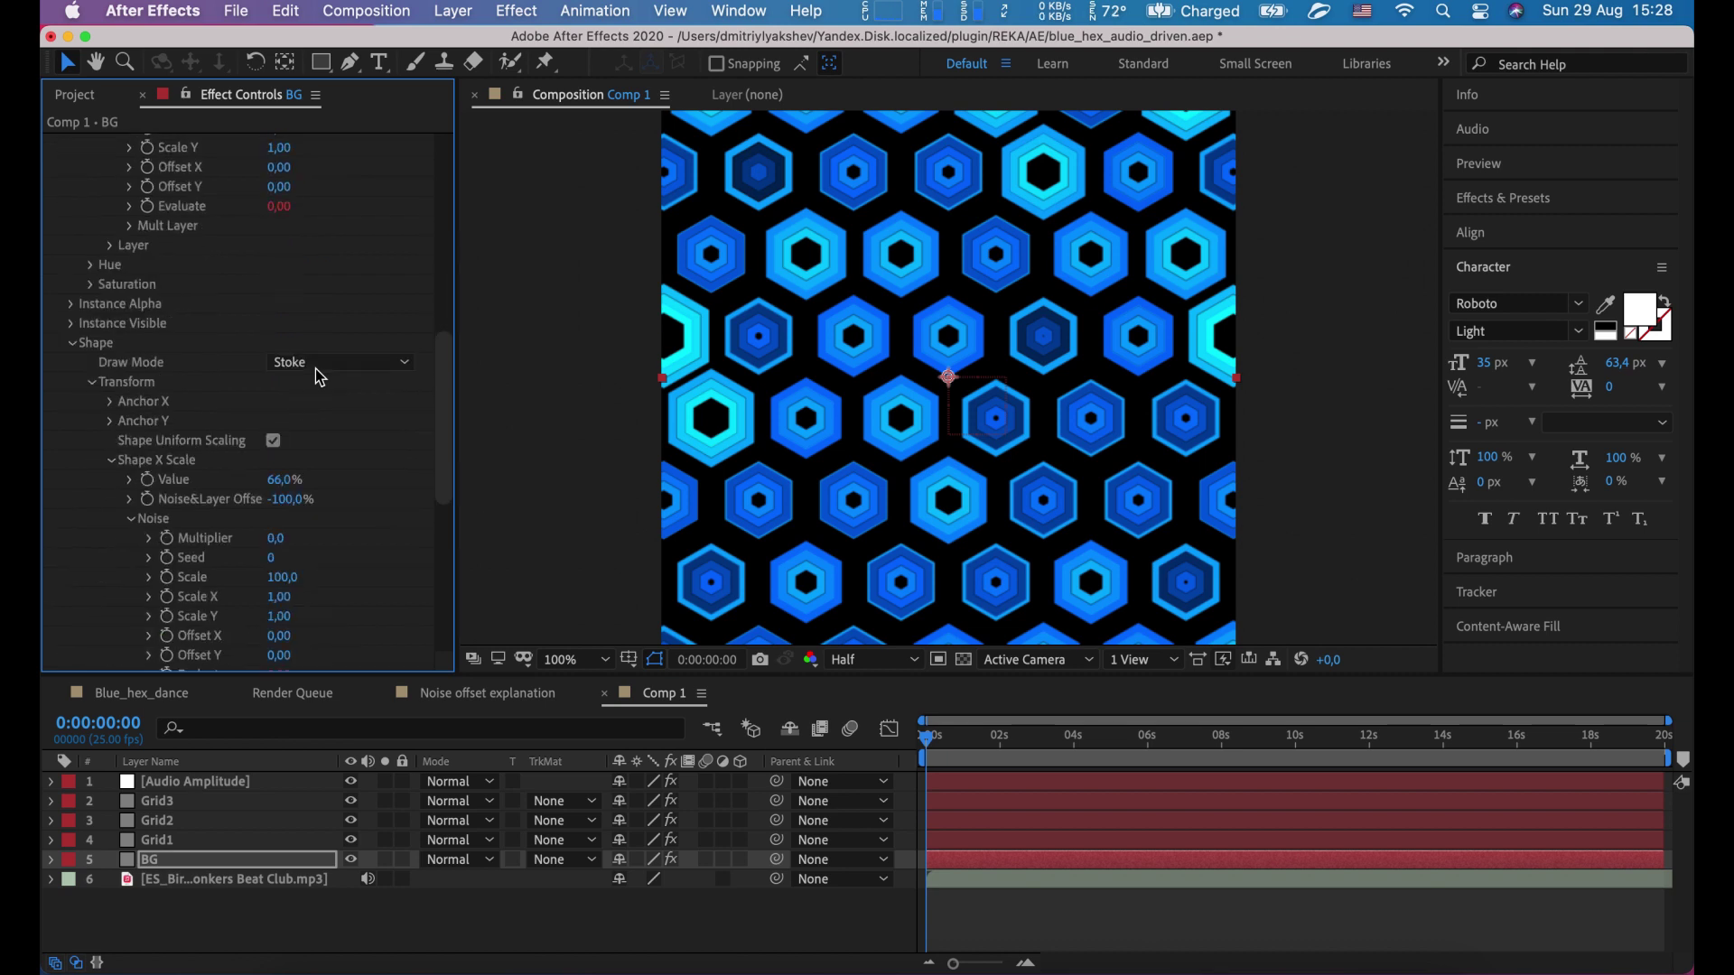
{"action": "scroll", "coordinate": [320, 384], "scroll_direction": "down", "scroll_amount": 1}
{"action": "left_click", "coordinate": [281, 447]}
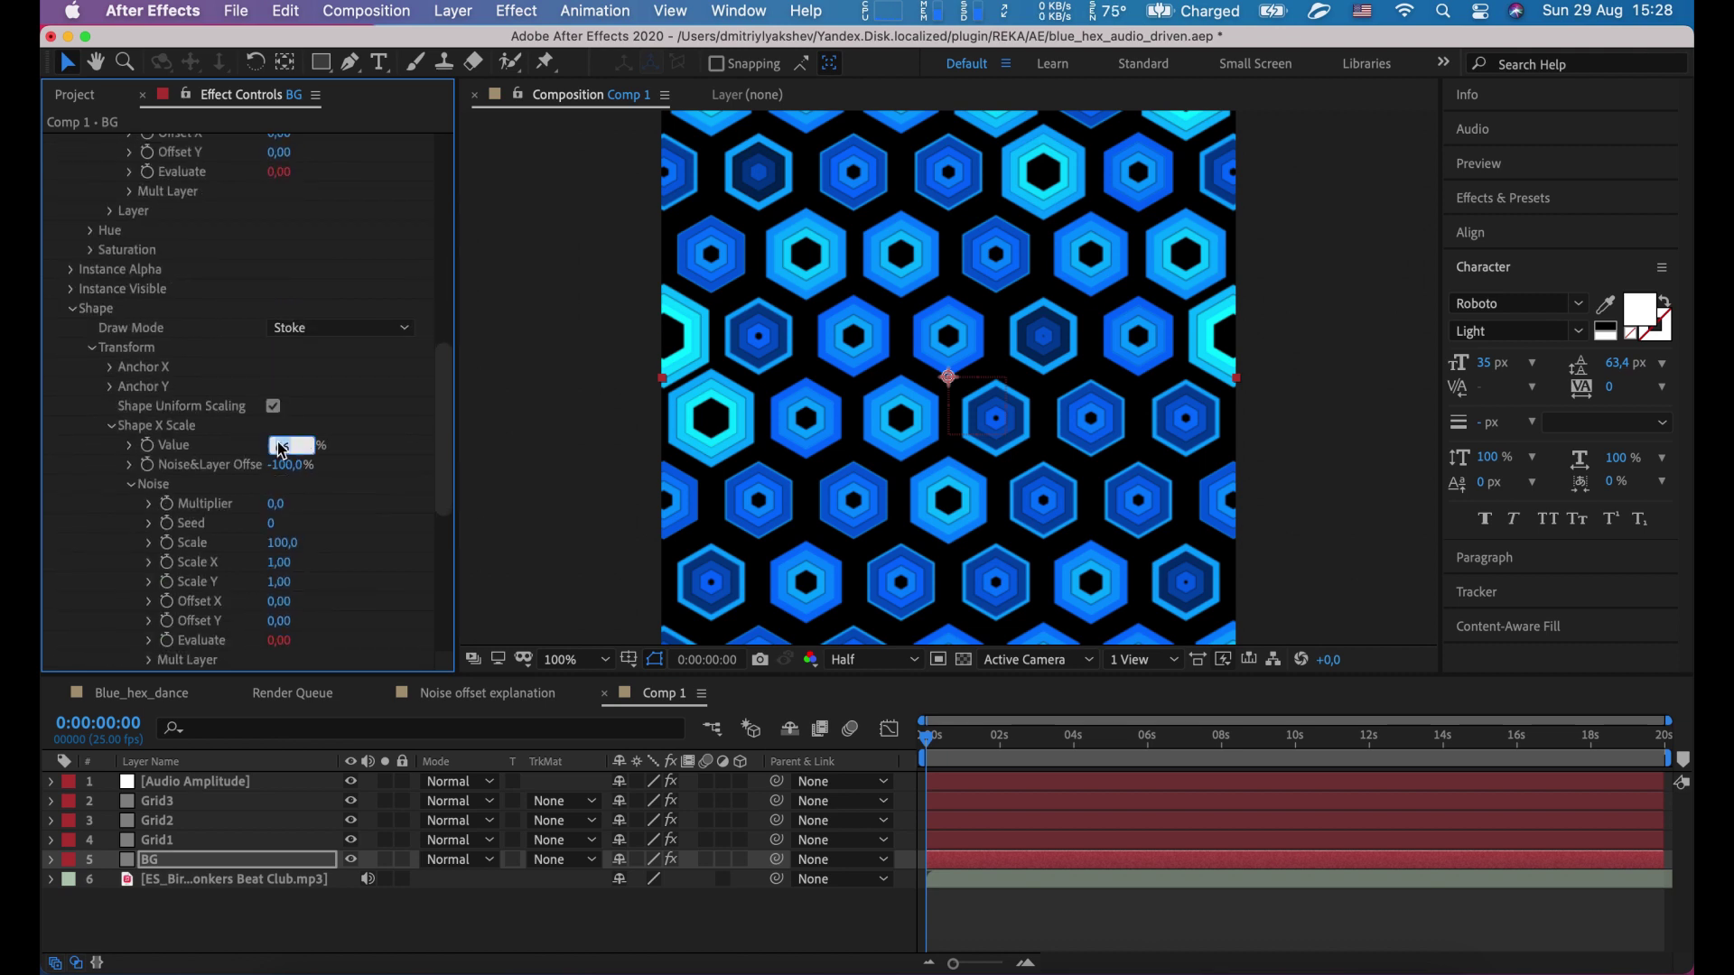
{"action": "type", "text": "100"}
{"action": "key", "text": "Return"}
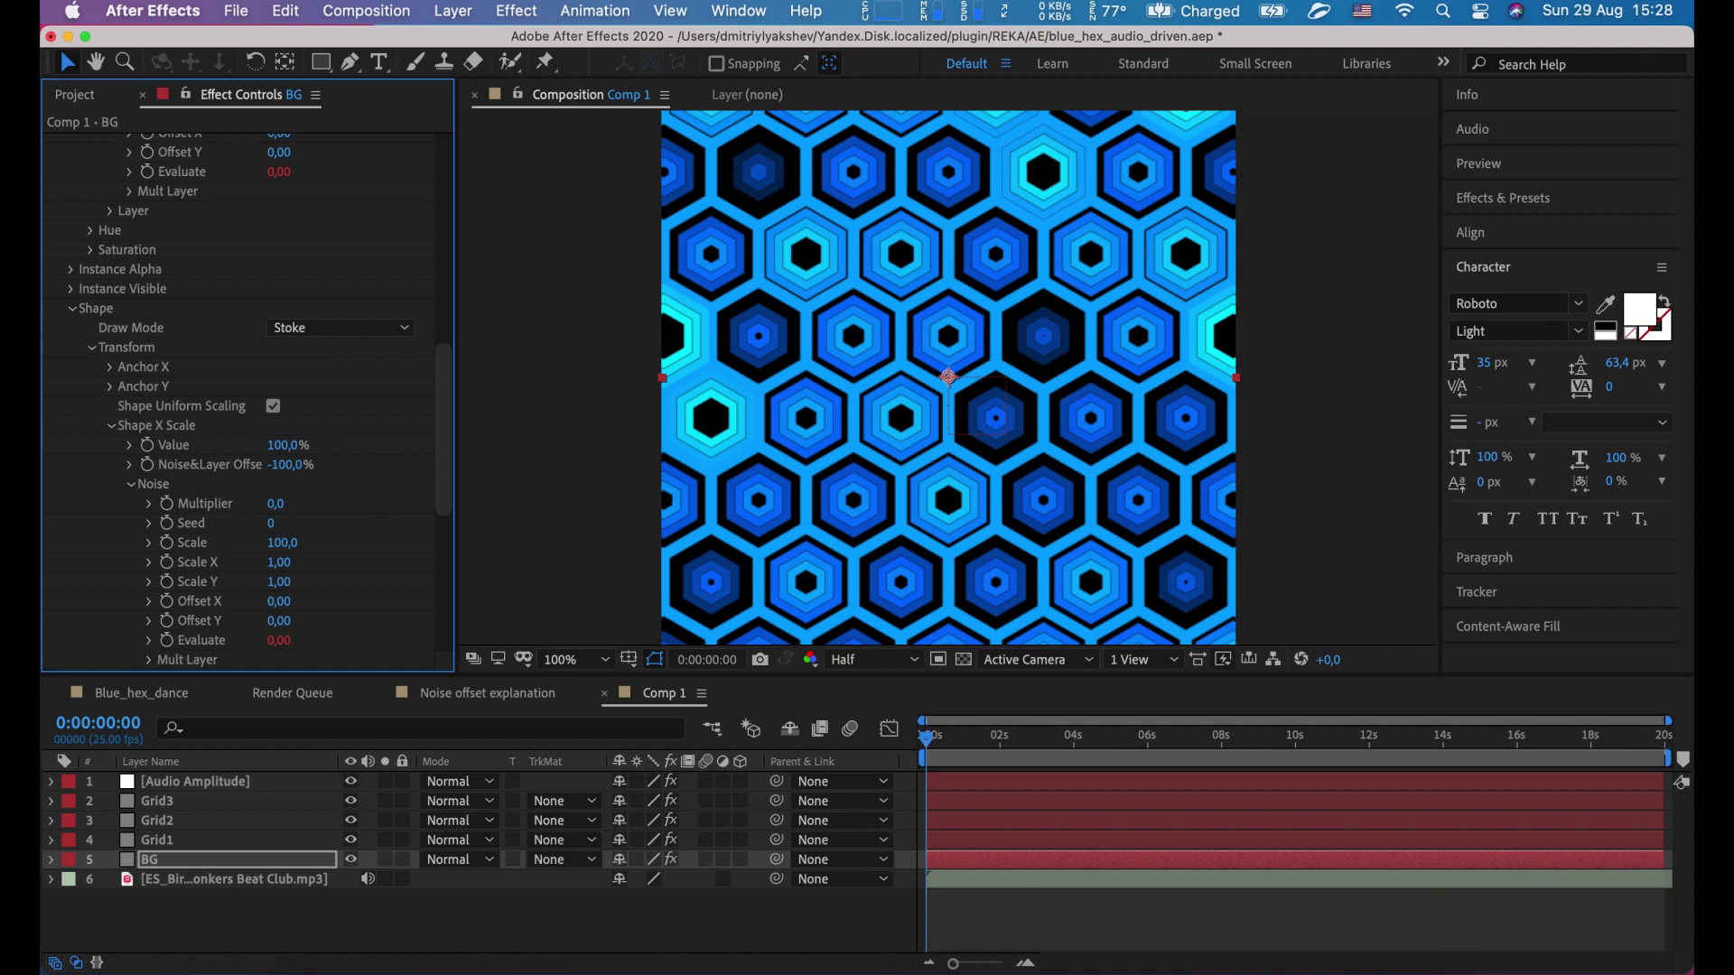
{"action": "scroll", "coordinate": [365, 465], "scroll_direction": "down", "scroll_amount": 5}
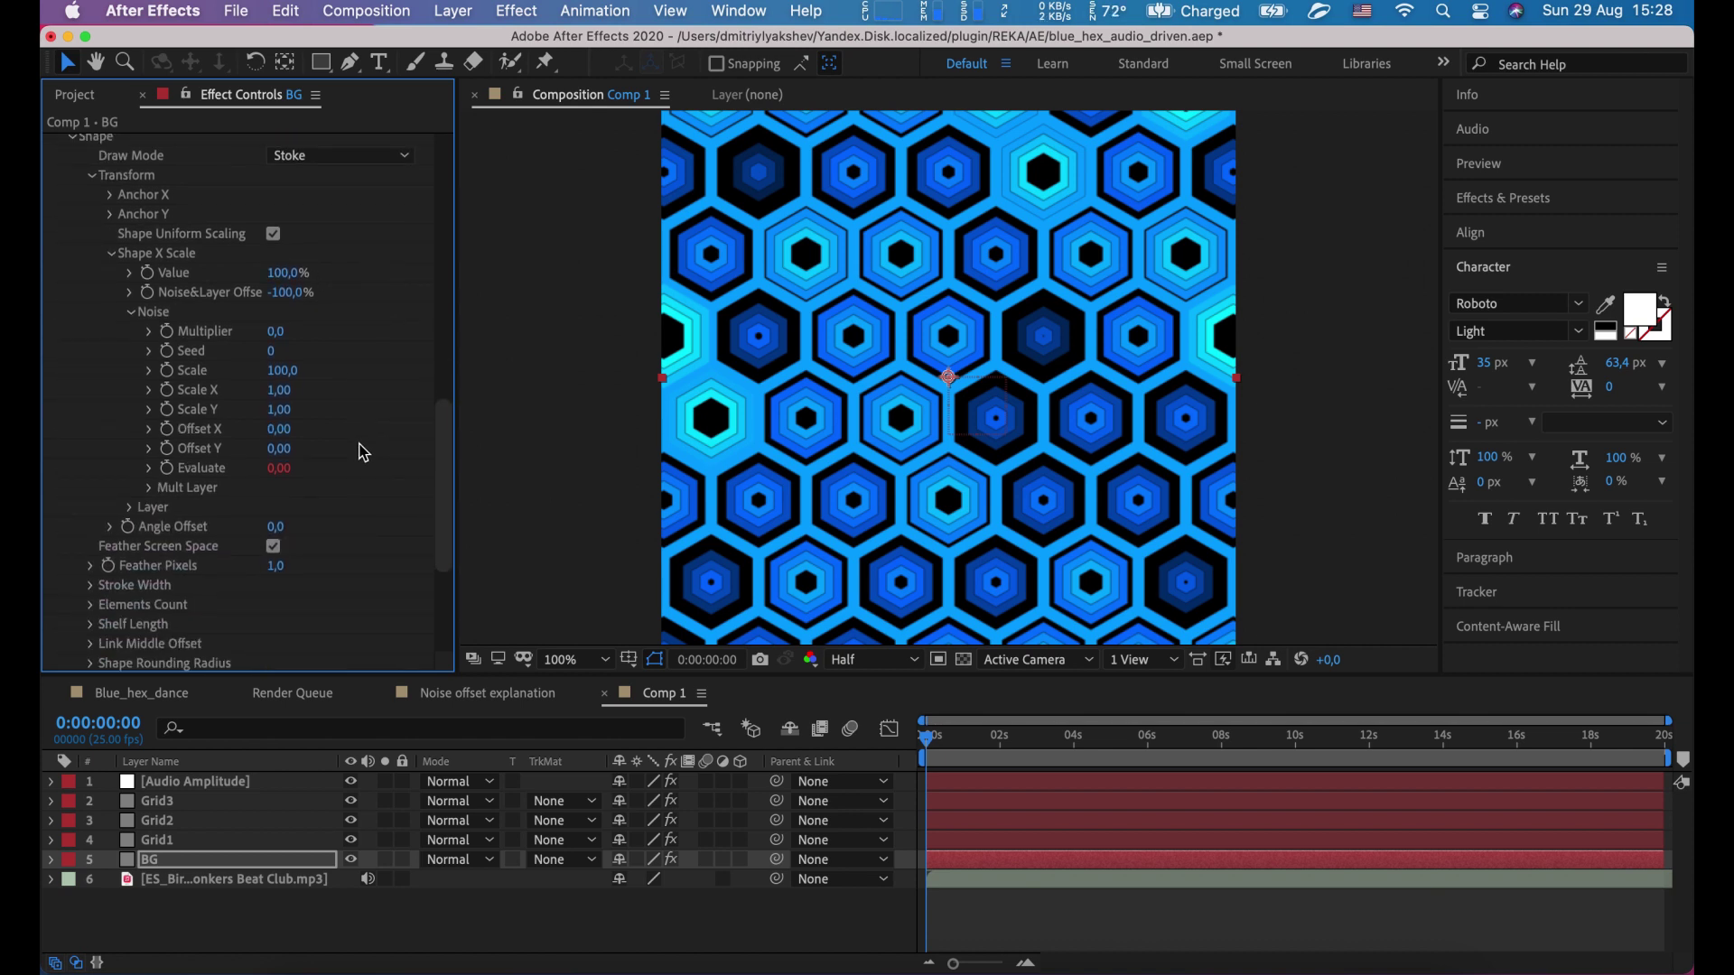
Step: Switch BG's Draw Mode from Stroke to Fill and drag its brightness down to -41%
{"action": "left_click", "coordinate": [305, 155]}
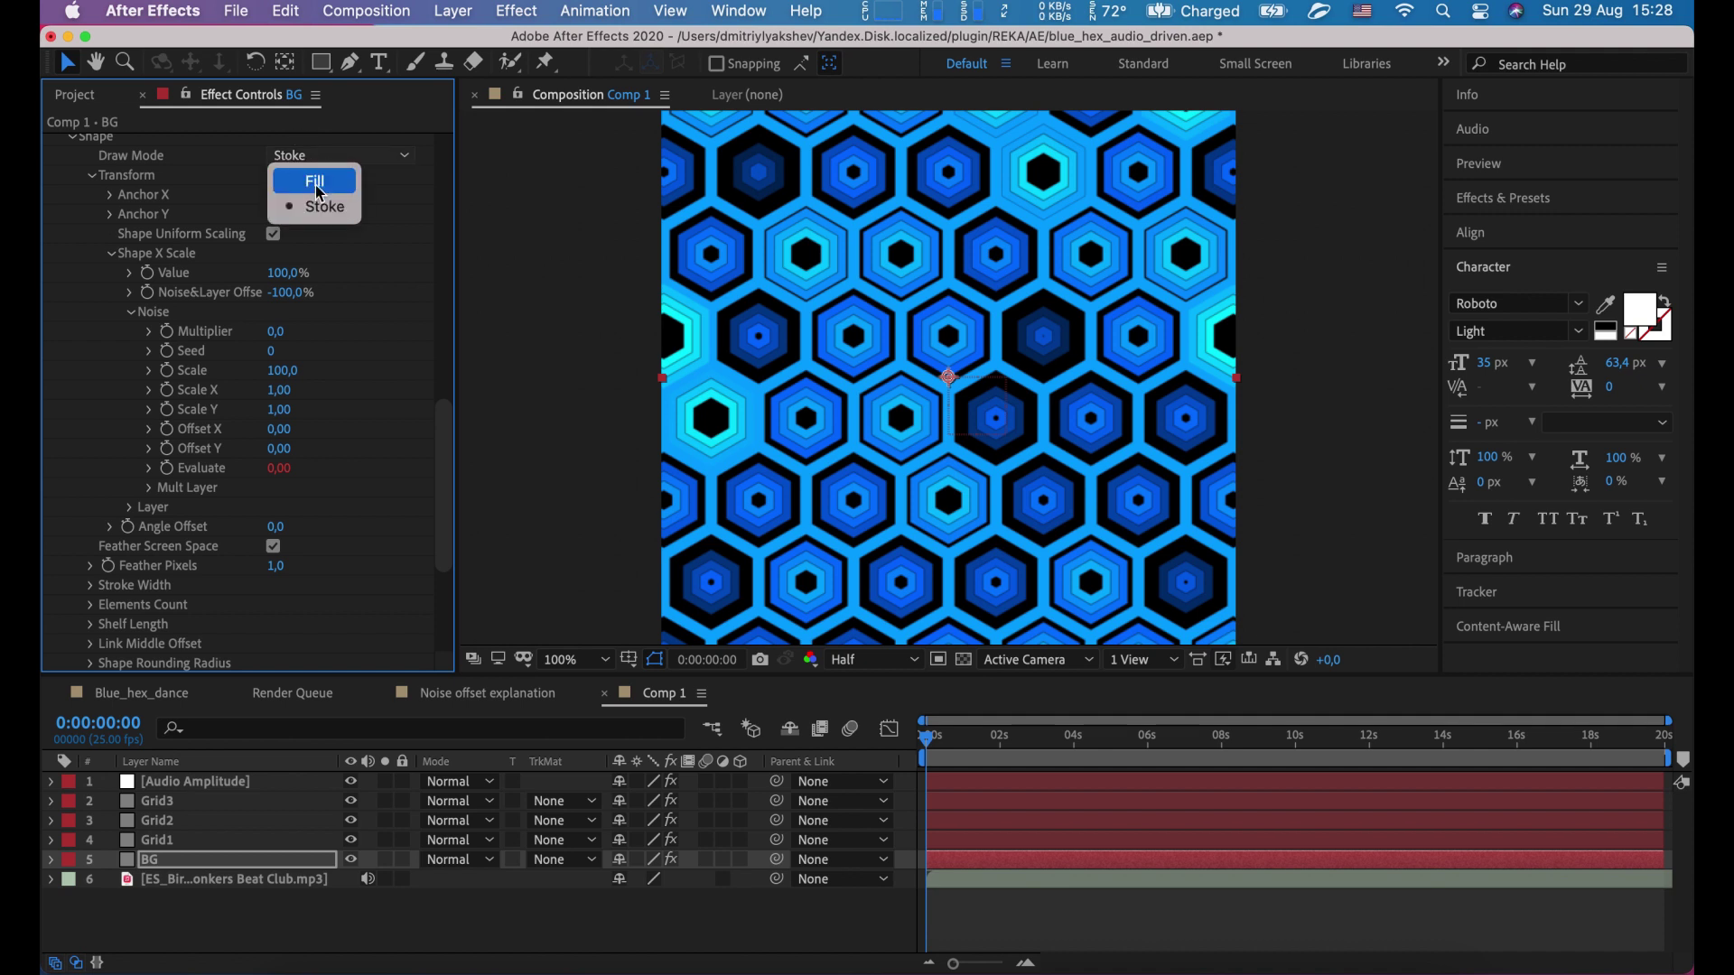
{"action": "left_click", "coordinate": [316, 184]}
{"action": "scroll", "coordinate": [337, 291], "scroll_direction": "up", "scroll_amount": 9}
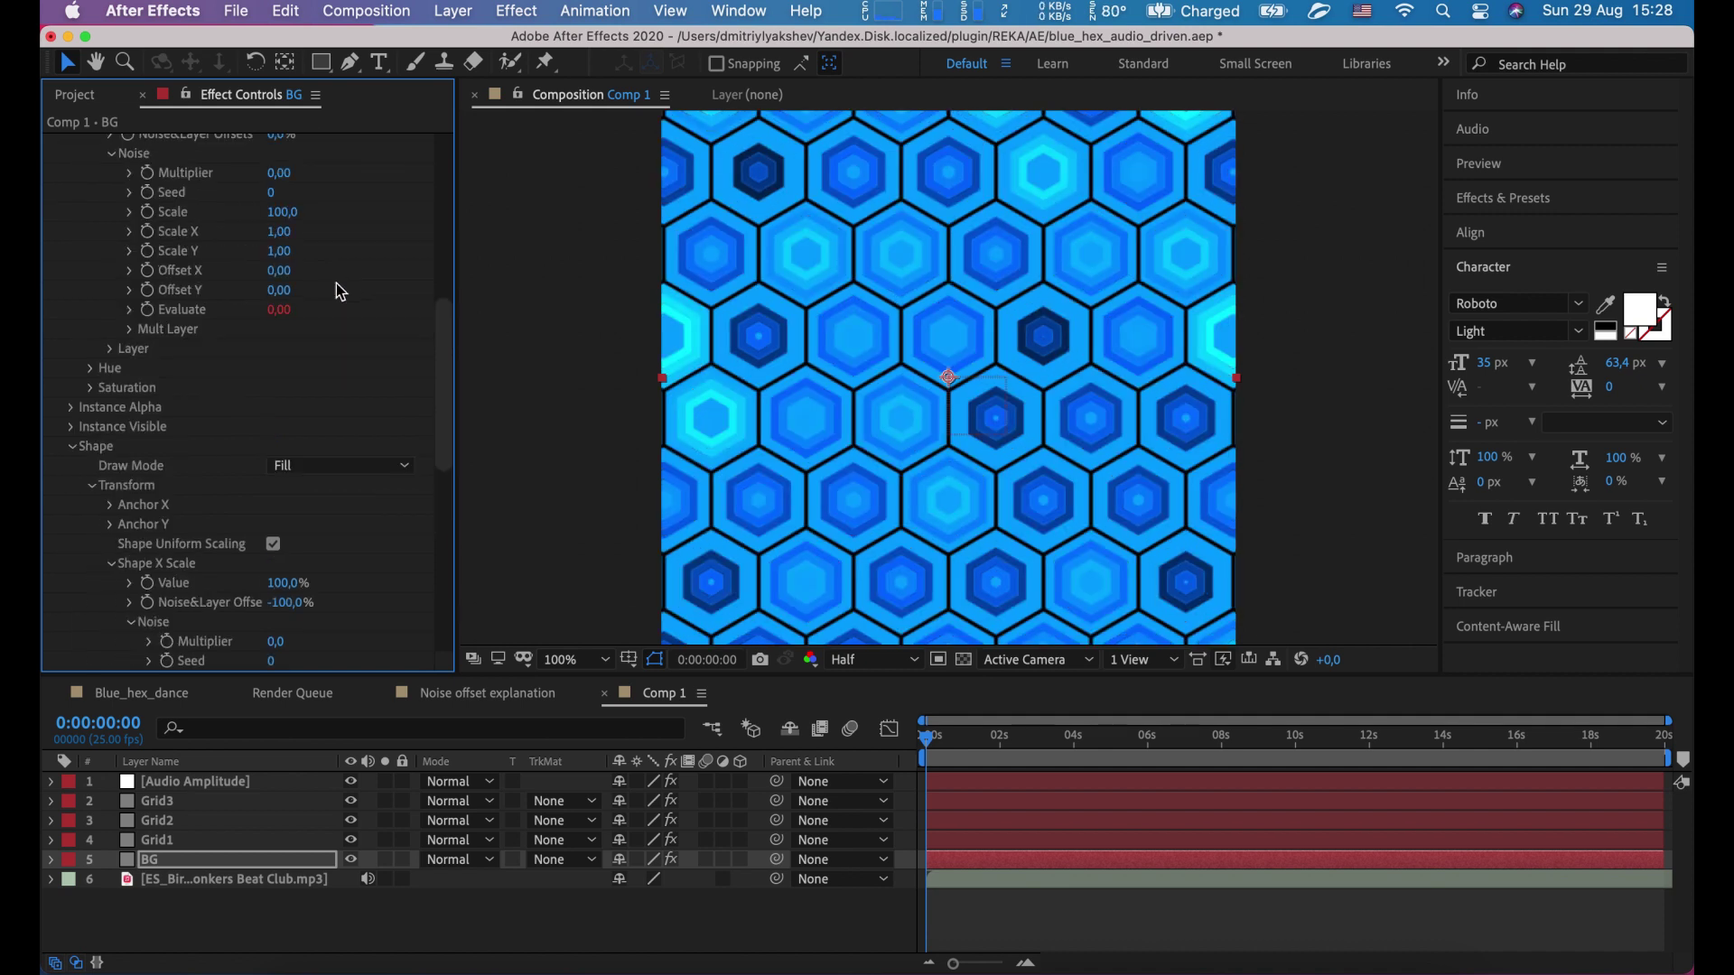
{"action": "scroll", "coordinate": [337, 291], "scroll_direction": "up", "scroll_amount": 6}
{"action": "left_click_drag", "start_coordinate": [282, 327], "coordinate": [216, 332]}
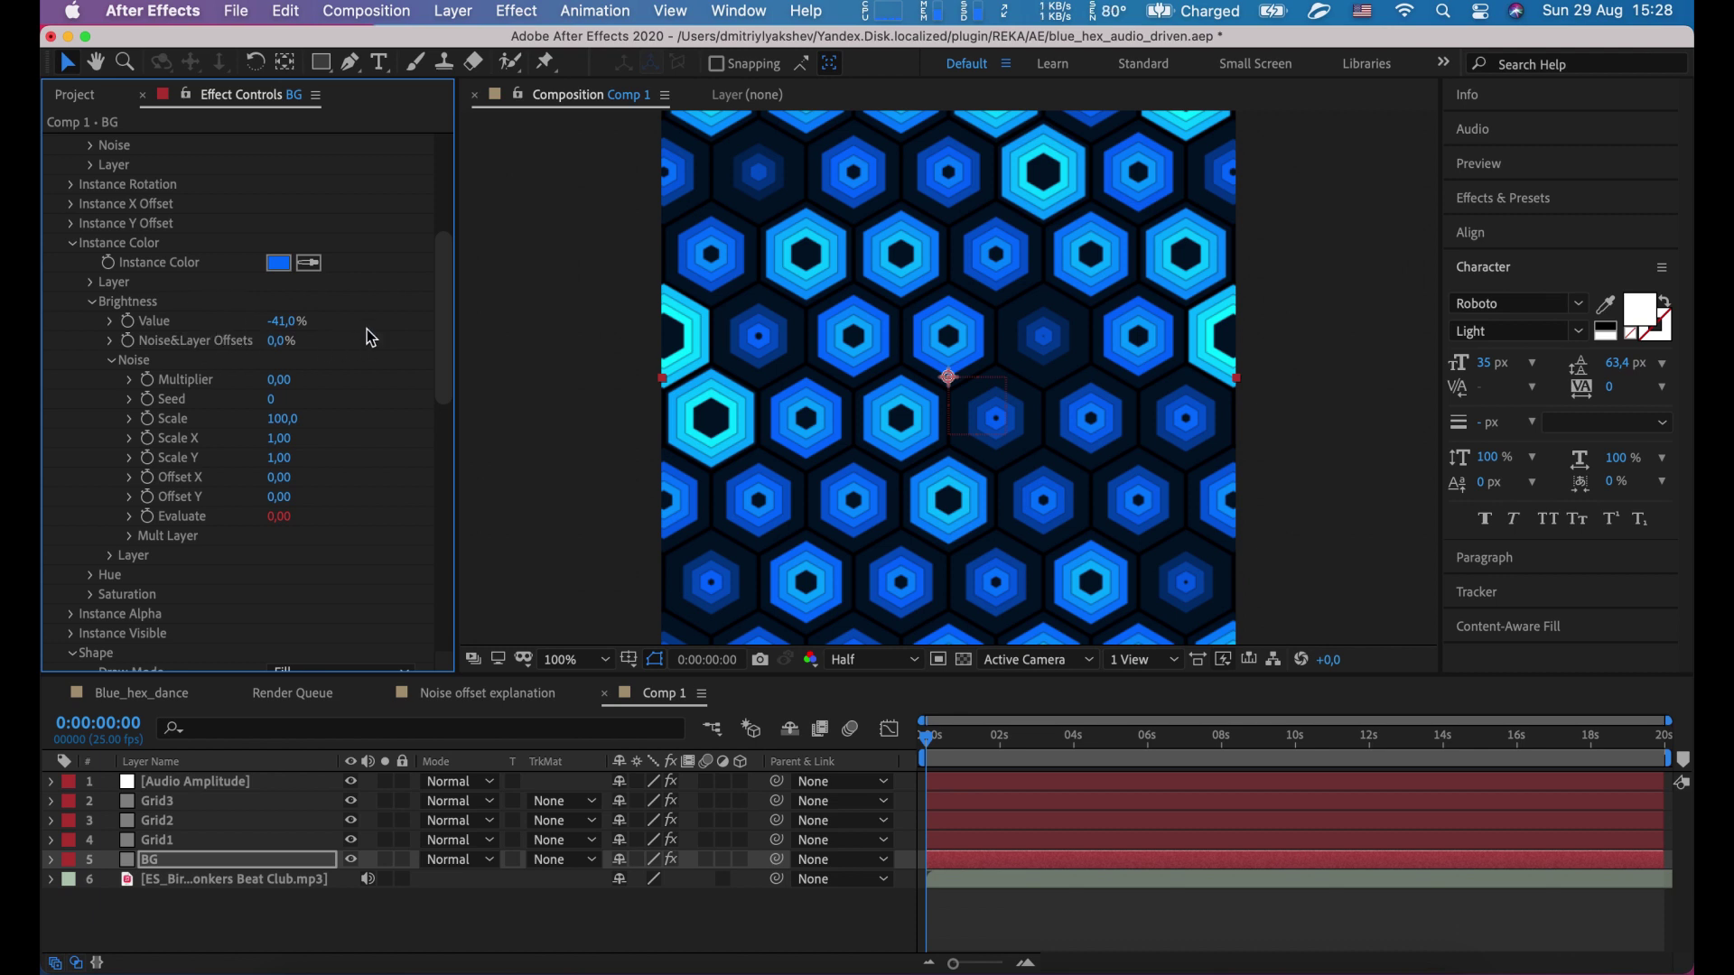